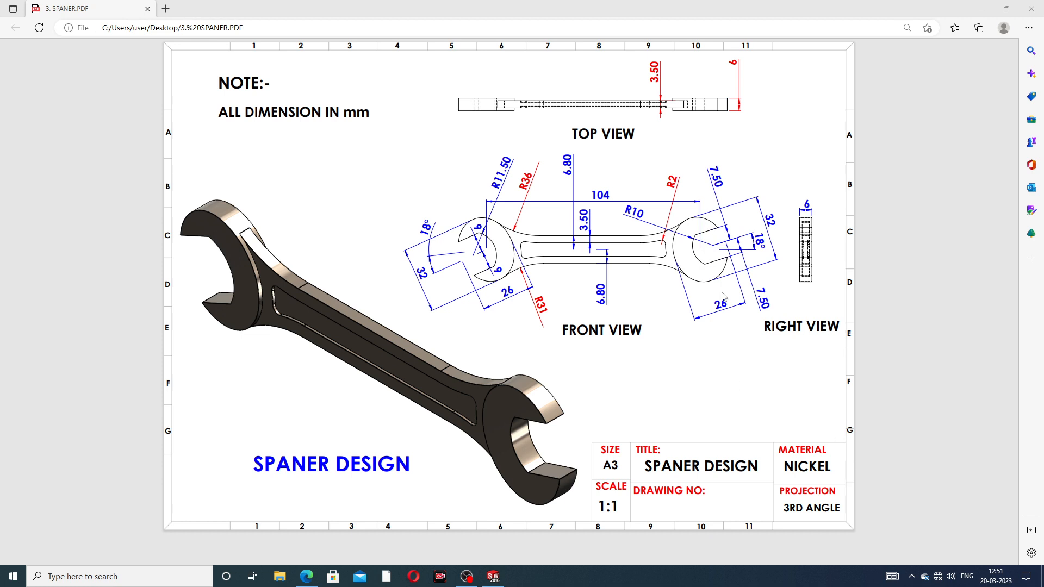
Switch to SOLIDWORKS and examine the finished spanner model from several angles, including its jaw ends, handle recess and isometric view.
click(493, 577)
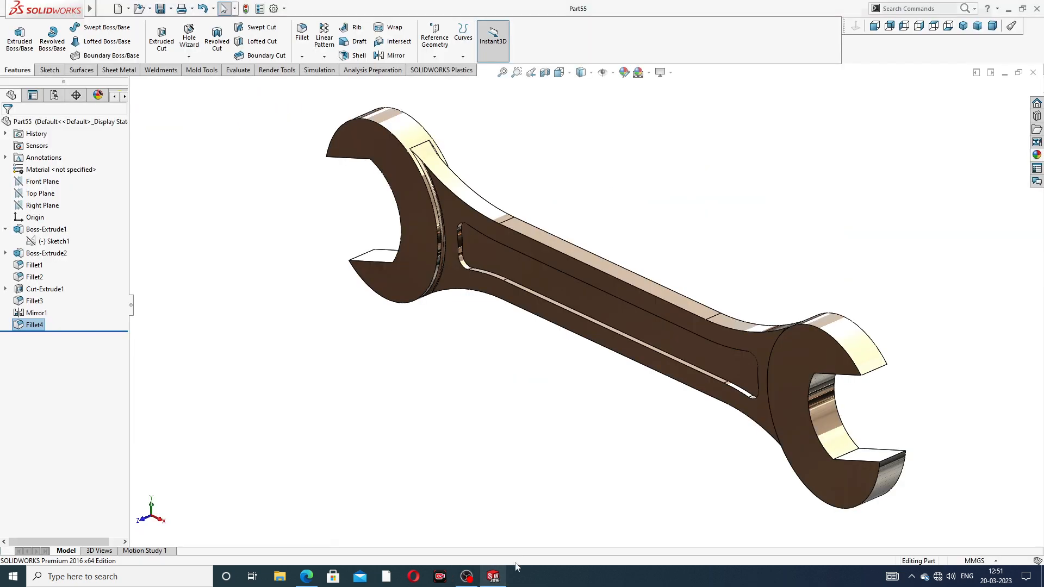
scroll(679, 310, up, 3)
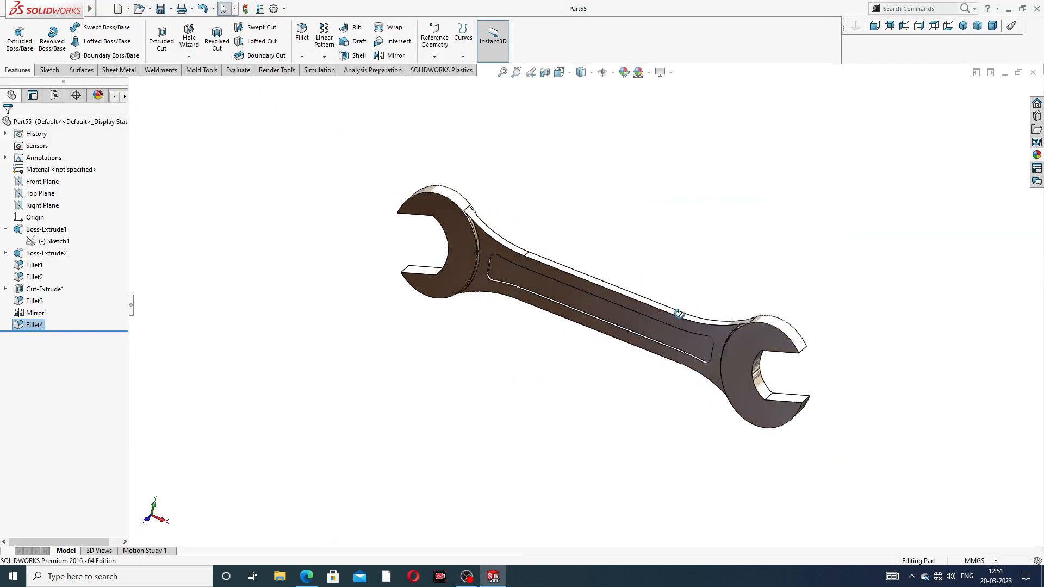
middle_drag(678, 313, 551, 302)
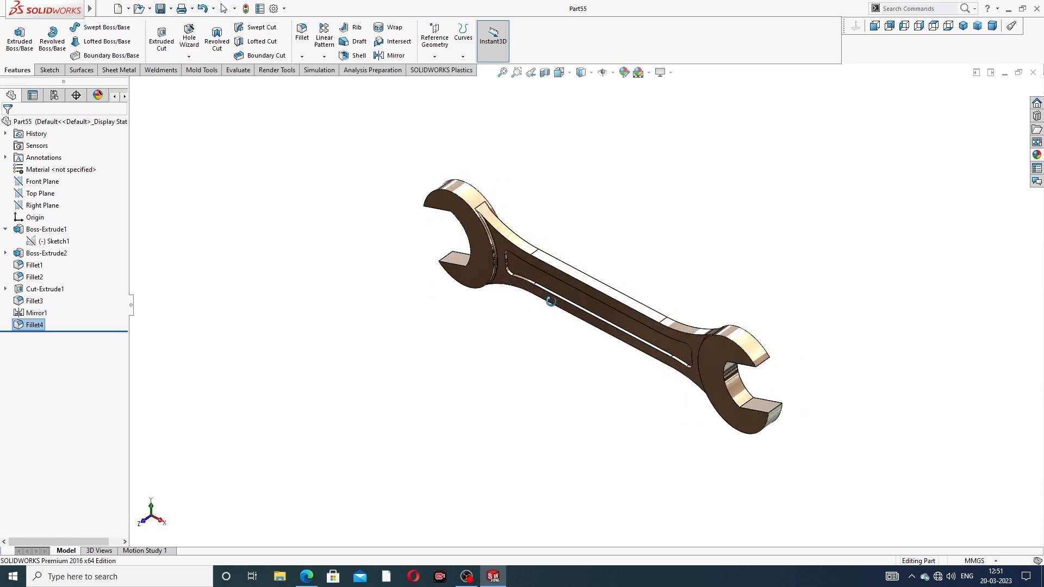
scroll(565, 173, down, 6)
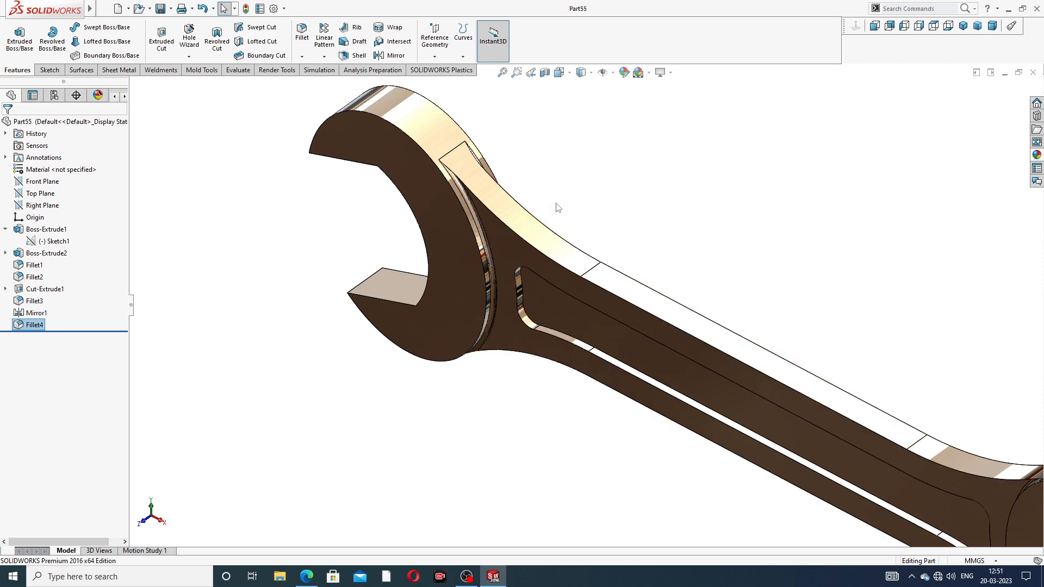
scroll(558, 208, up, 6)
middle_drag(566, 220, 631, 319)
scroll(716, 318, down, 2)
scroll(660, 356, up, 2)
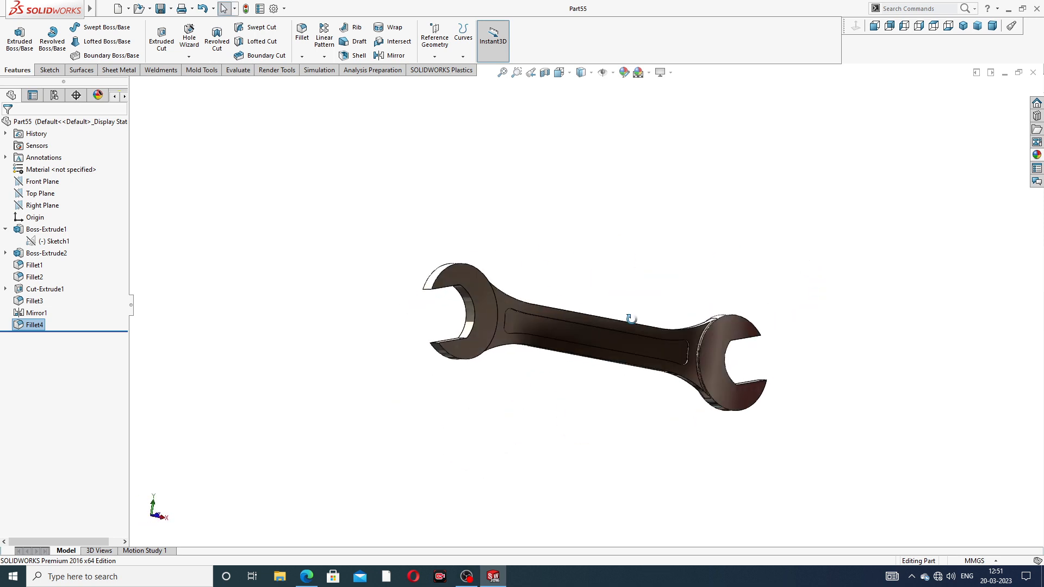
click(963, 25)
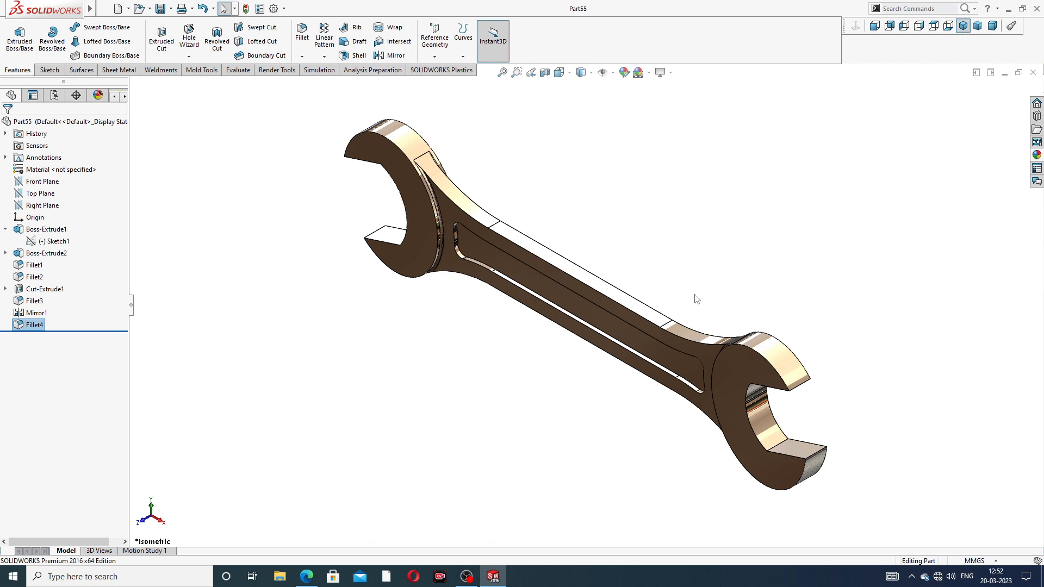
scroll(667, 348, up, 2)
scroll(658, 354, down, 2)
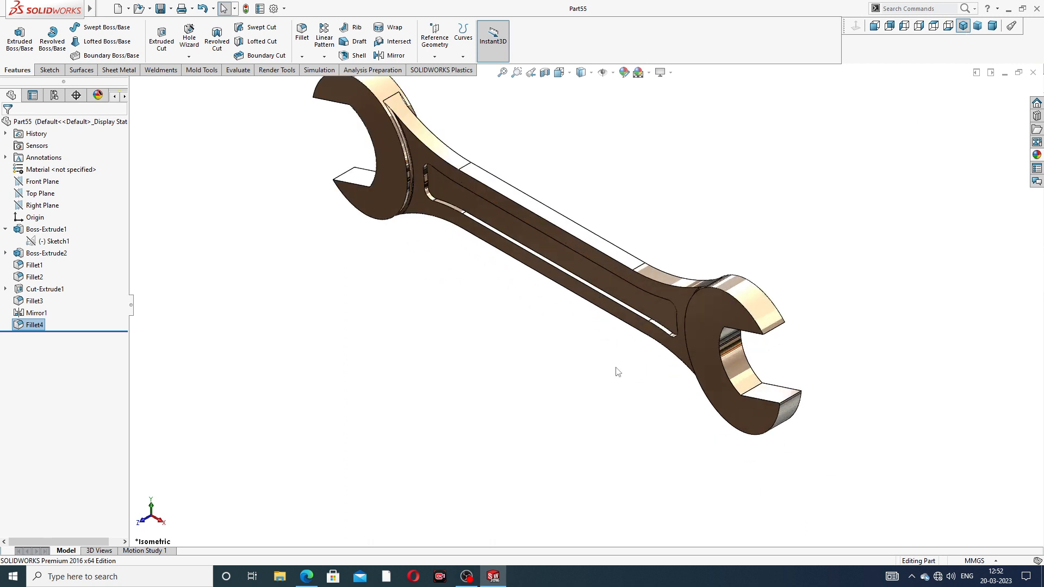
scroll(632, 180, up, 1)
scroll(555, 219, down, 1)
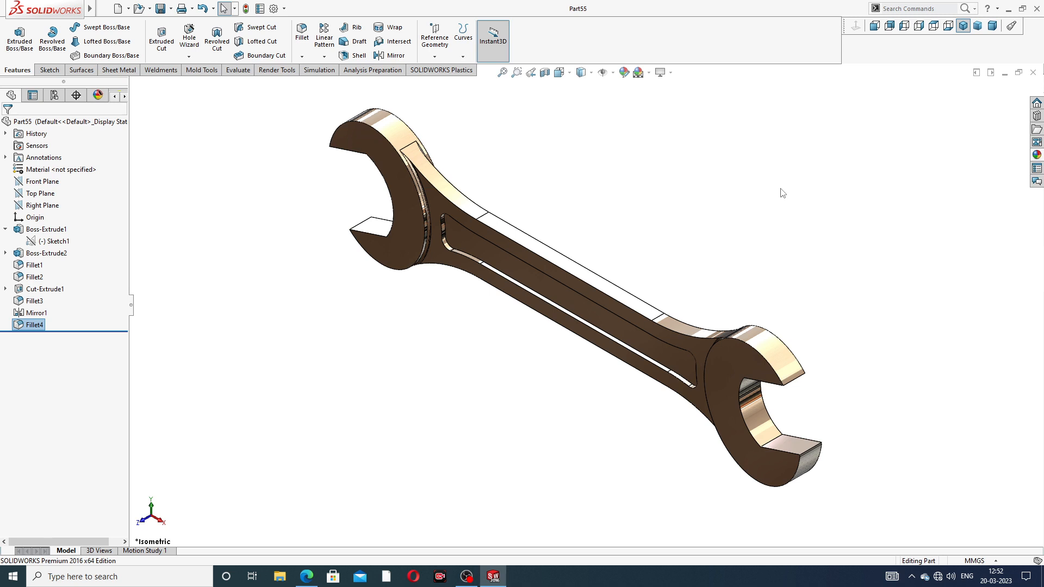
Close the finished spanner model and create a new part document.
click(1033, 73)
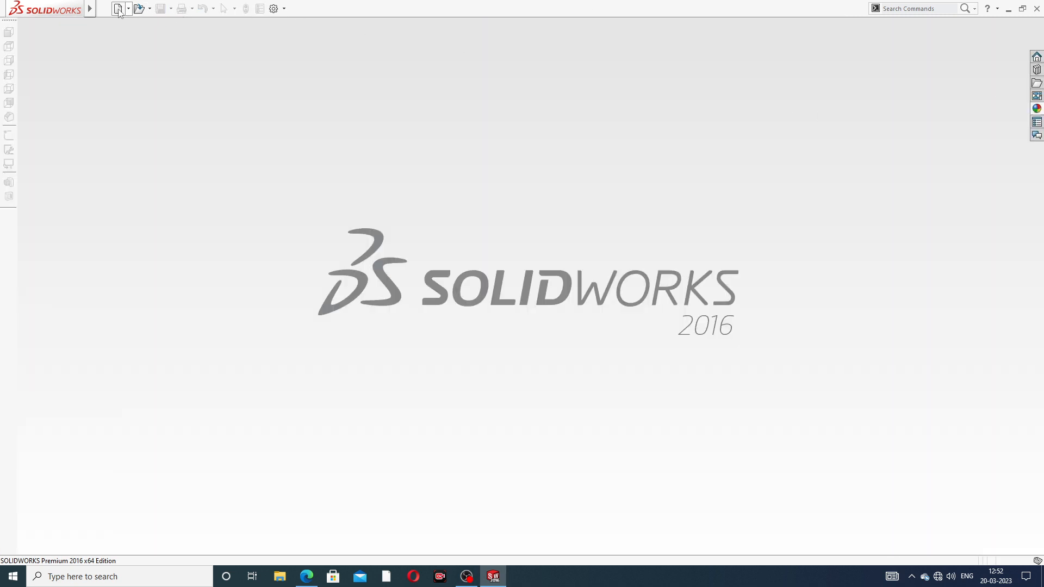
click(118, 8)
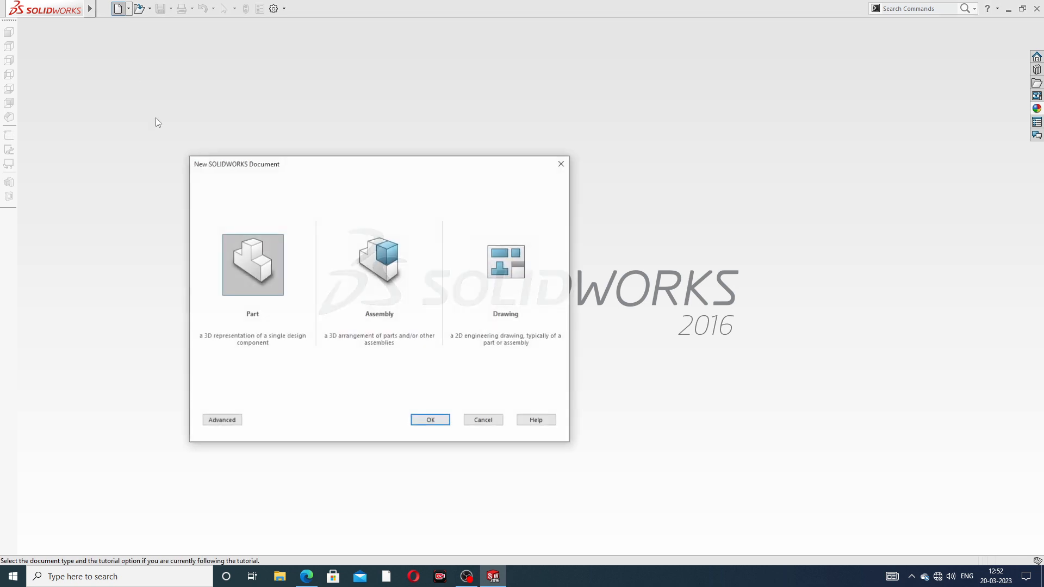
click(424, 422)
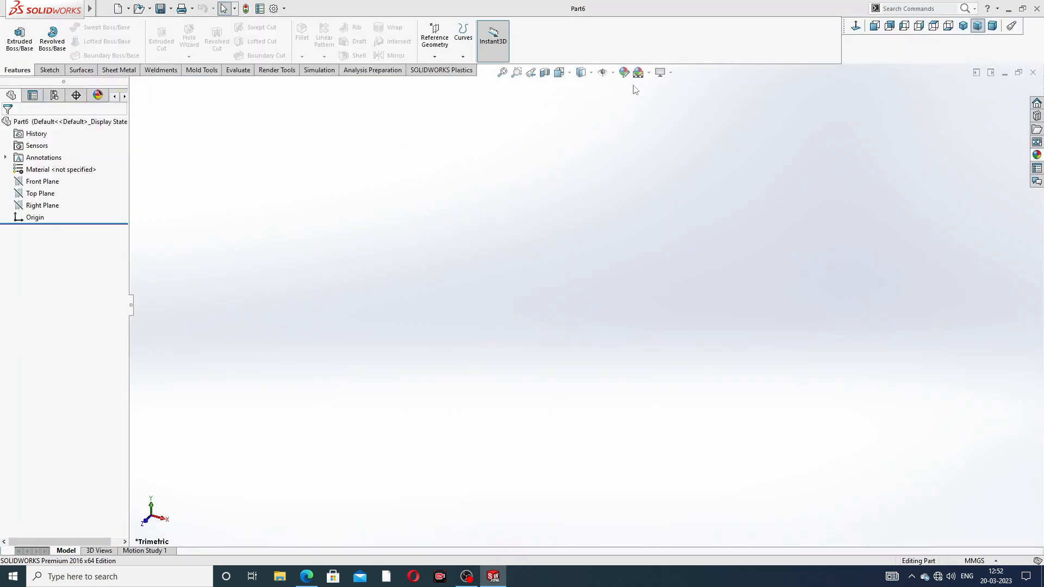
Apply a plain white scene background and set both image quality resolutions, shaded and wireframe, to the highest level.
click(648, 72)
click(676, 30)
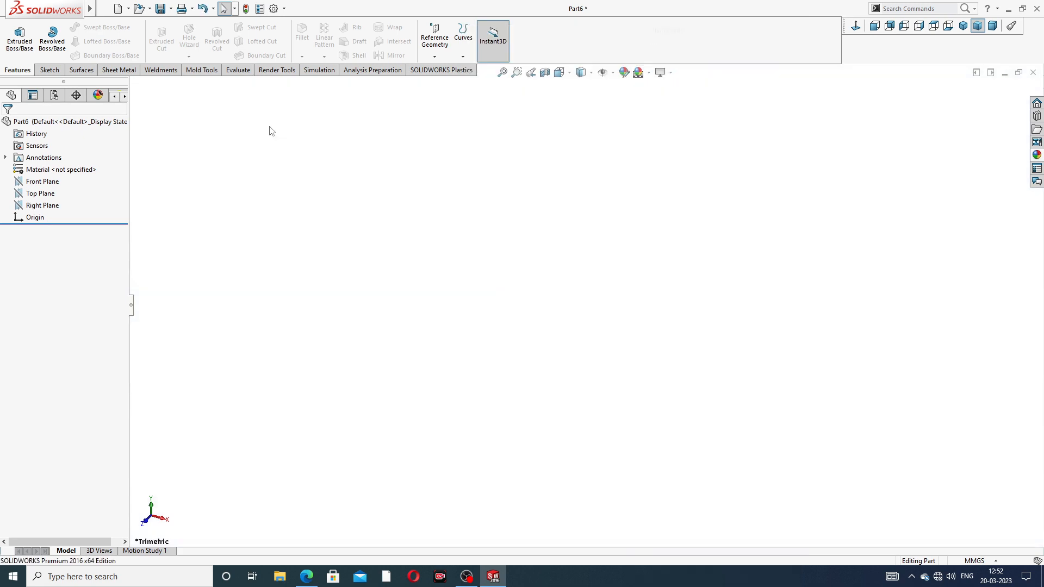
click(274, 8)
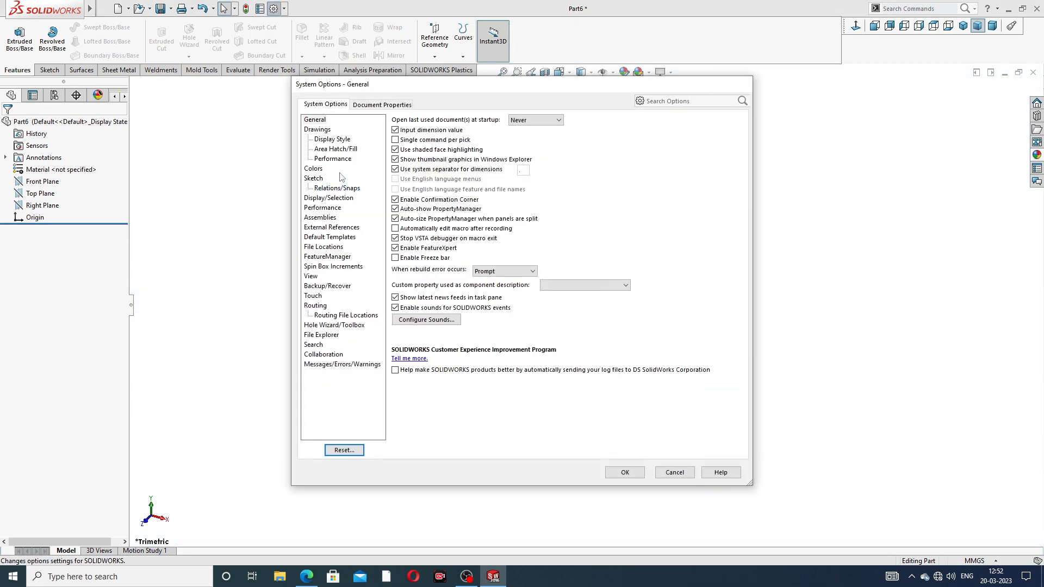
click(376, 105)
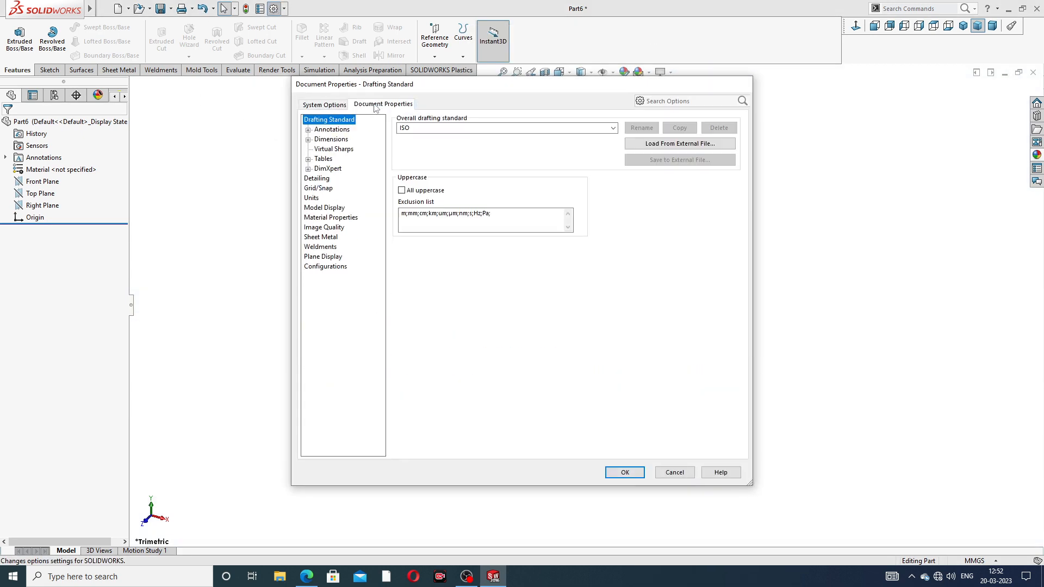
click(331, 228)
drag(491, 136, 620, 140)
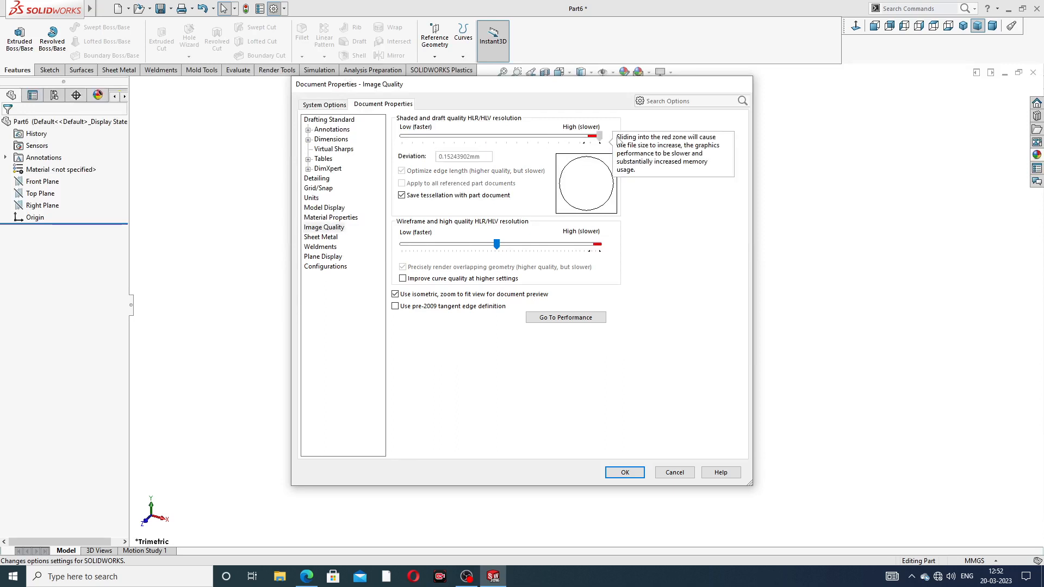
drag(497, 245, 600, 245)
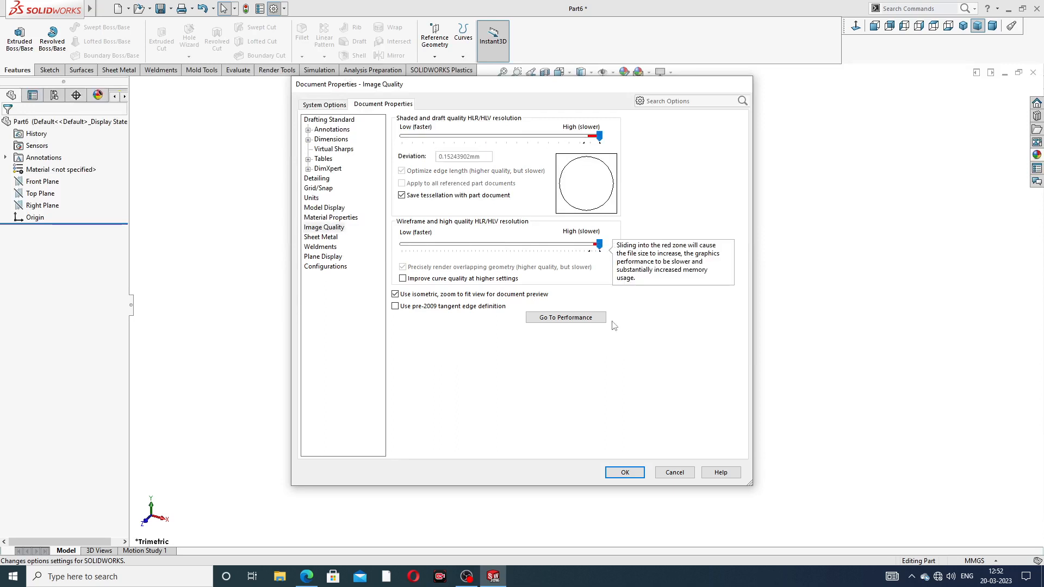
click(625, 473)
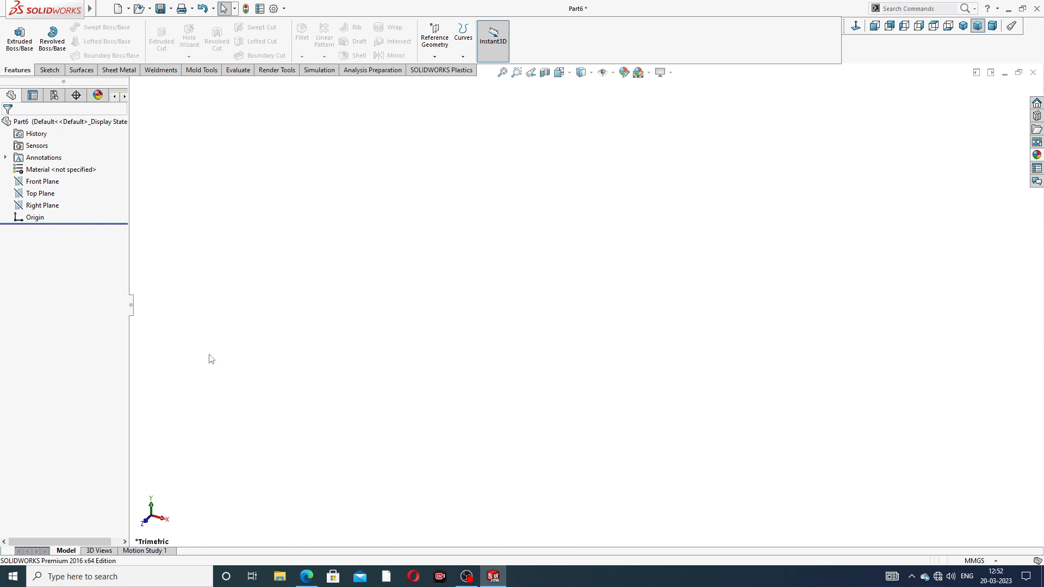
Consult the front view in the spanner PDF in the browser and start a sketch on the Front Plane in SOLIDWORKS.
click(307, 577)
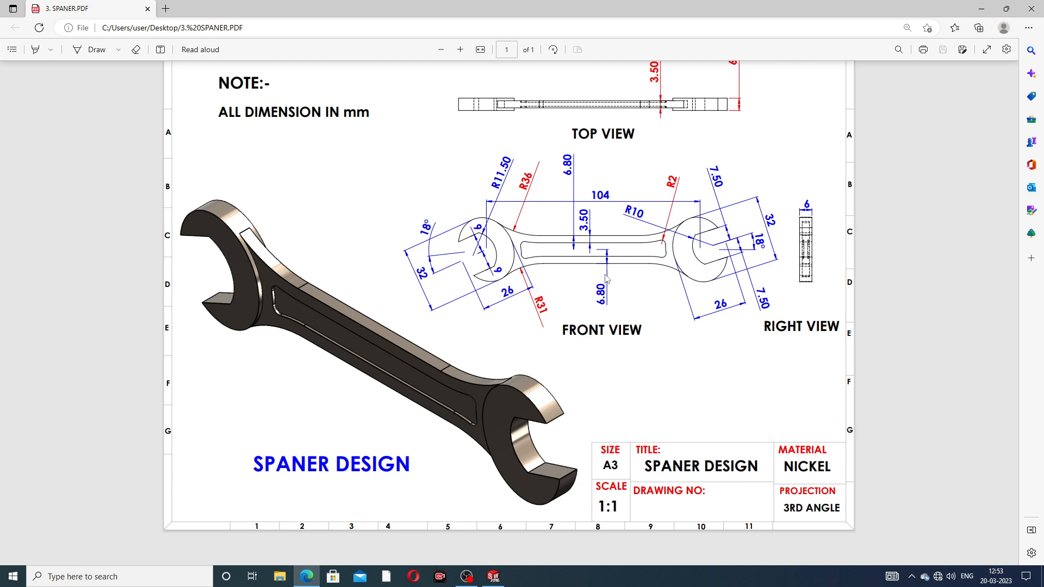
click(304, 579)
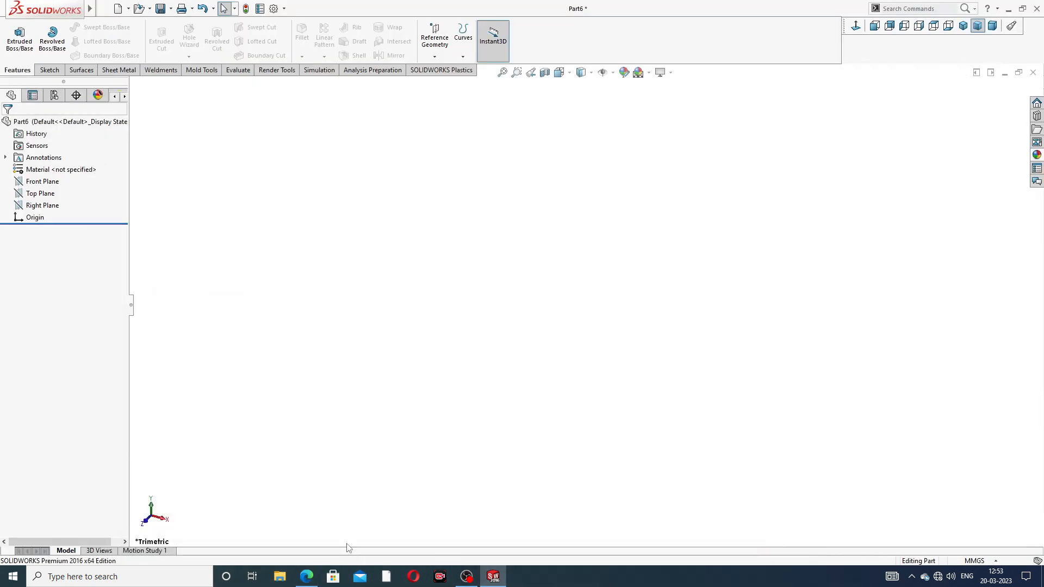
click(43, 182)
click(93, 164)
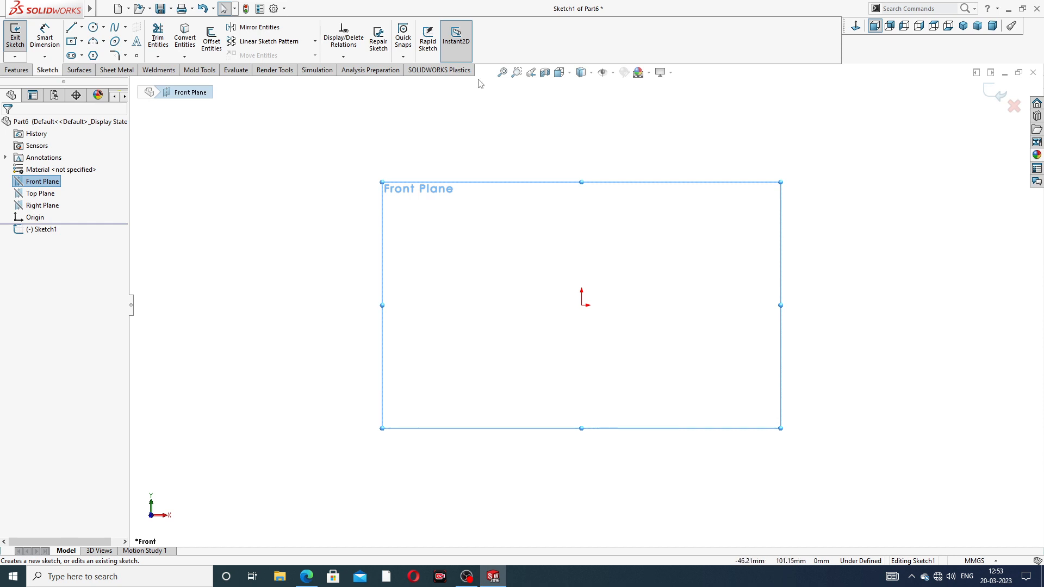
Sketch a horizontal centerline about 79 mm long that ends at the origin and extends along the negative X direction.
click(82, 27)
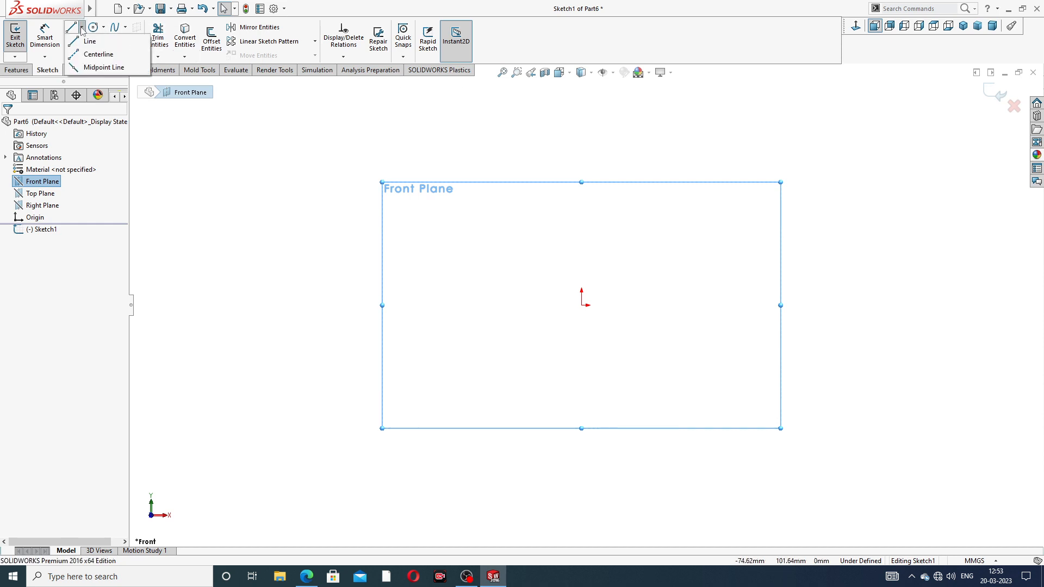
click(100, 55)
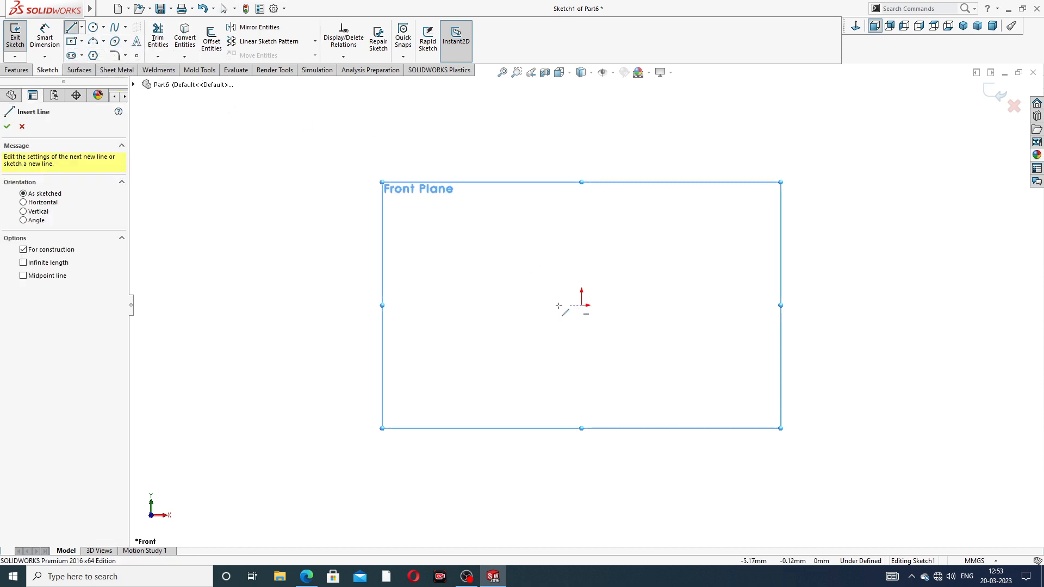
click(404, 306)
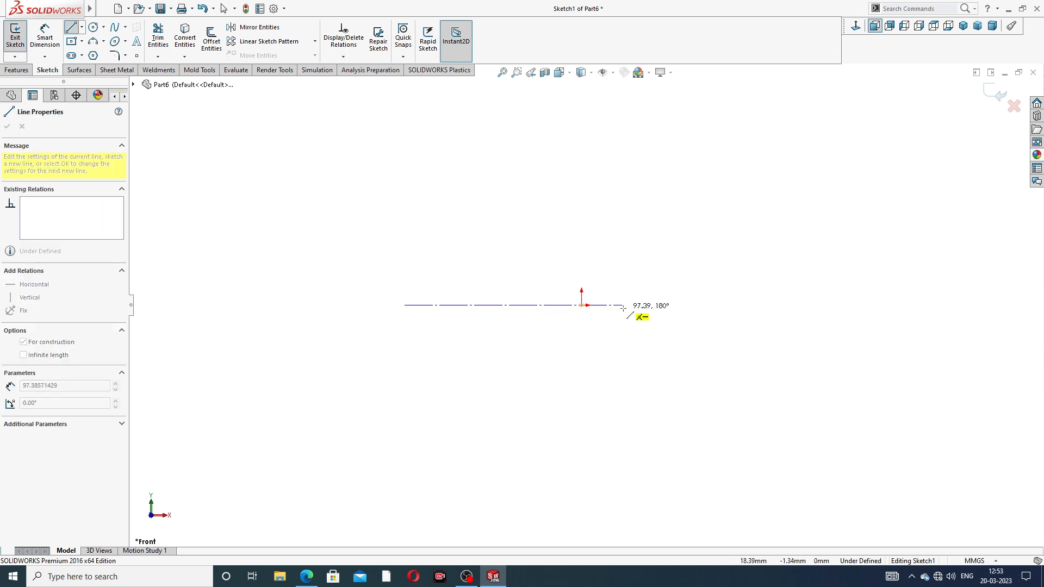
click(581, 306)
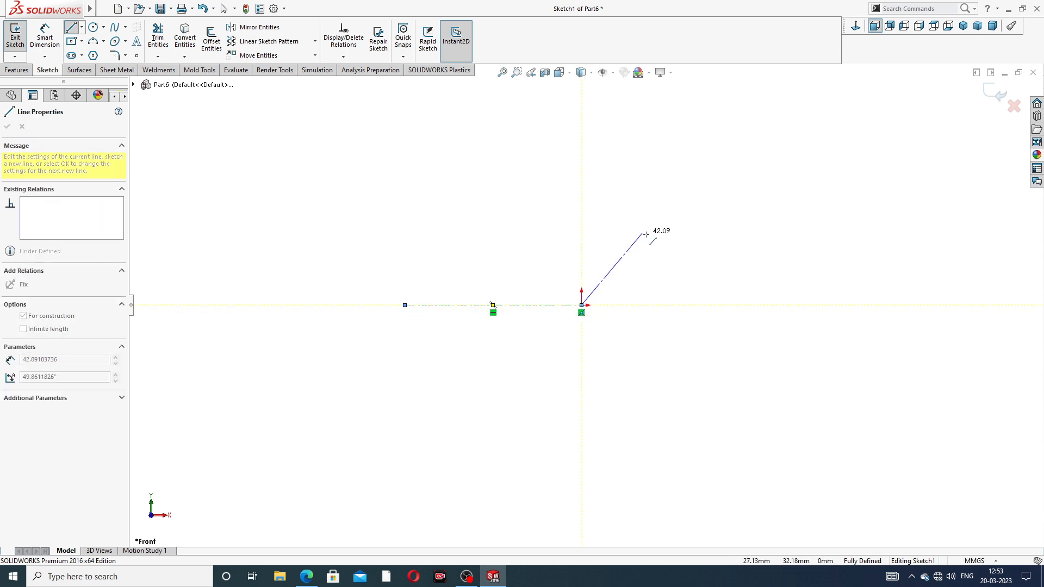
right_click(642, 233)
click(666, 241)
scroll(556, 327, down, 2)
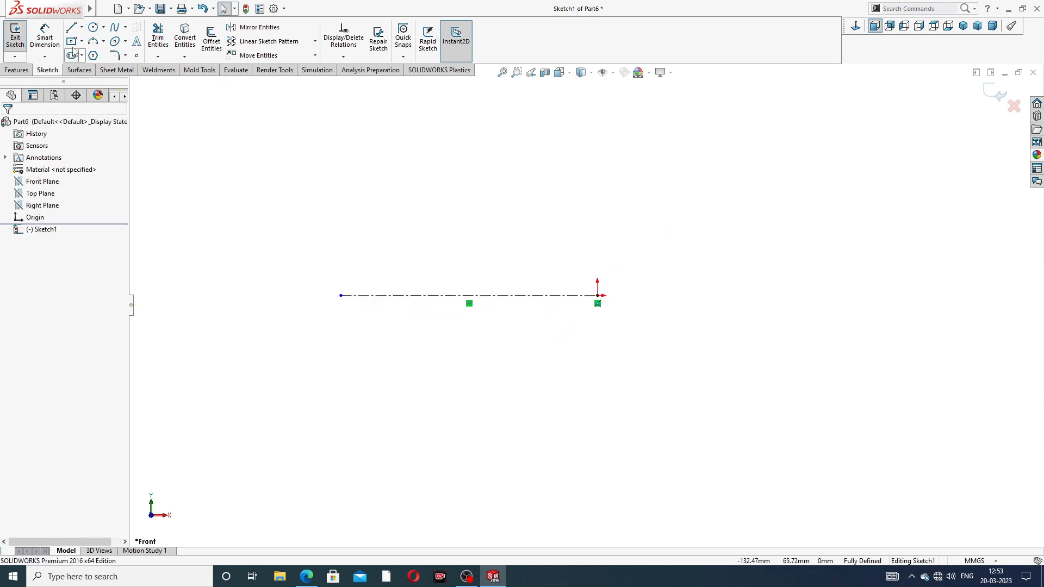
Dimension the horizontal centerline's length to 104 mm with Smart Dimension.
click(44, 37)
click(443, 295)
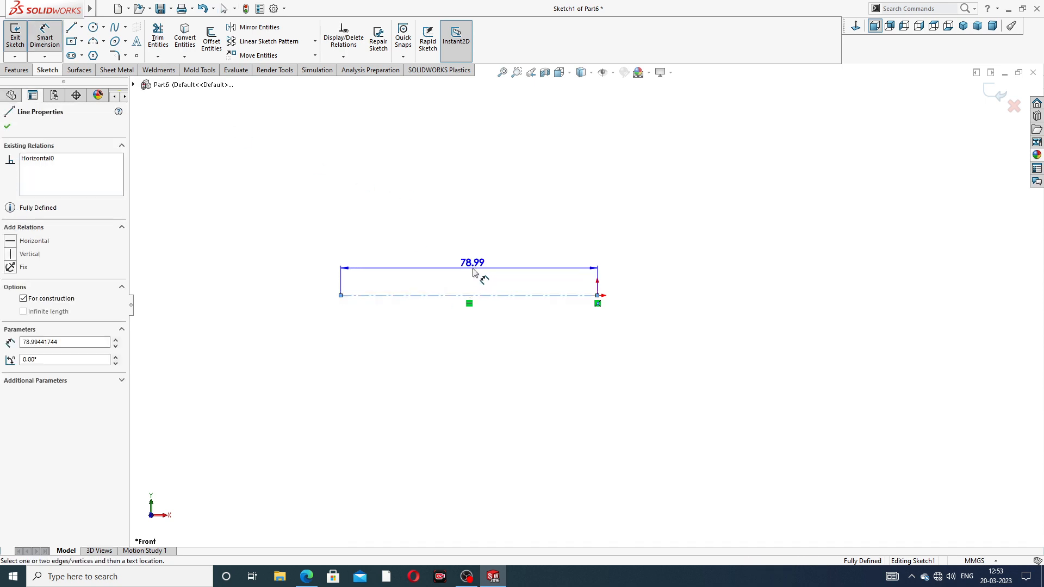
click(476, 269)
text(104)
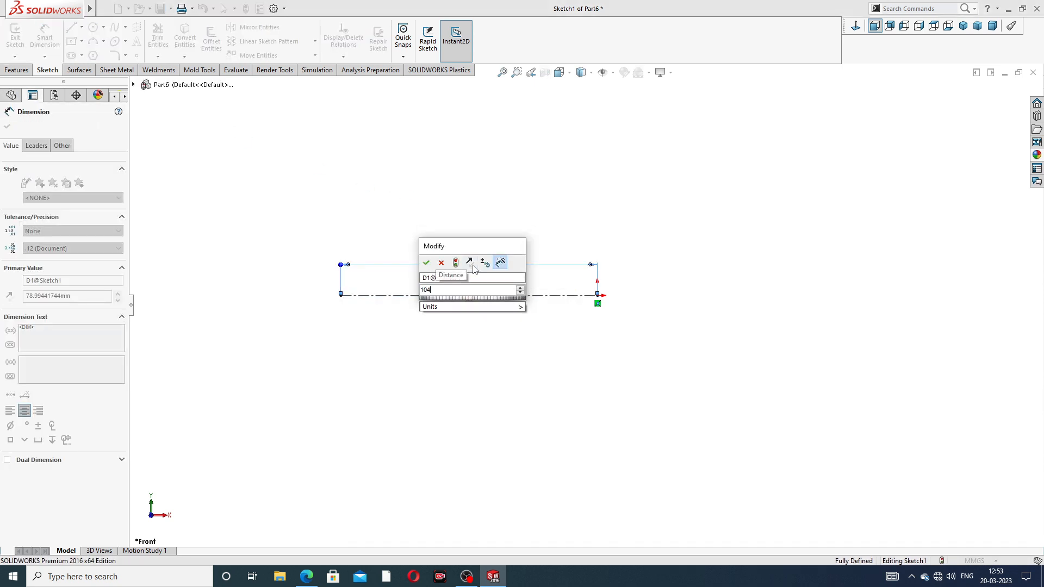
key(Return)
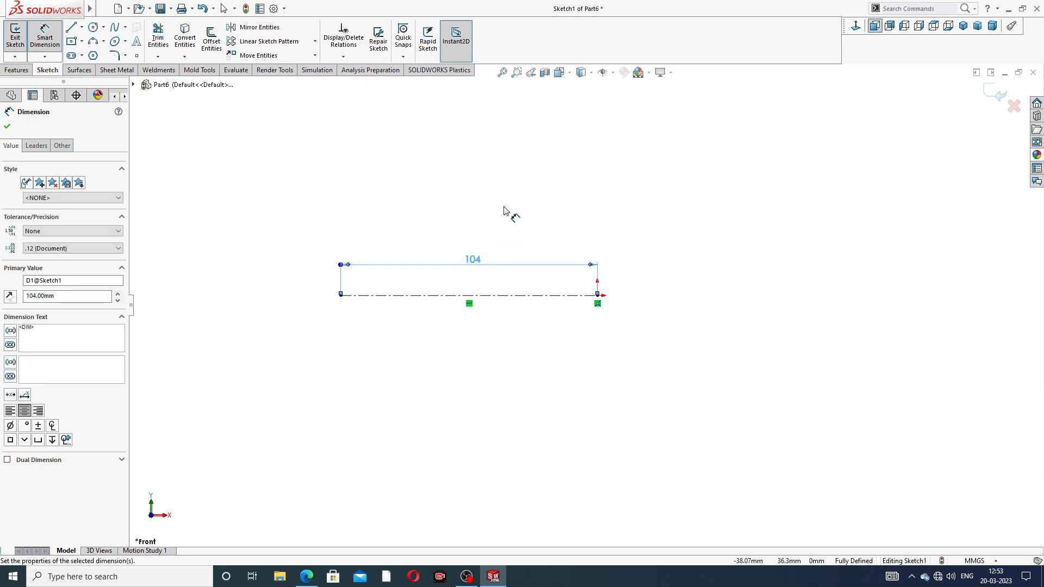
scroll(390, 322, down, 1)
right_click(579, 167)
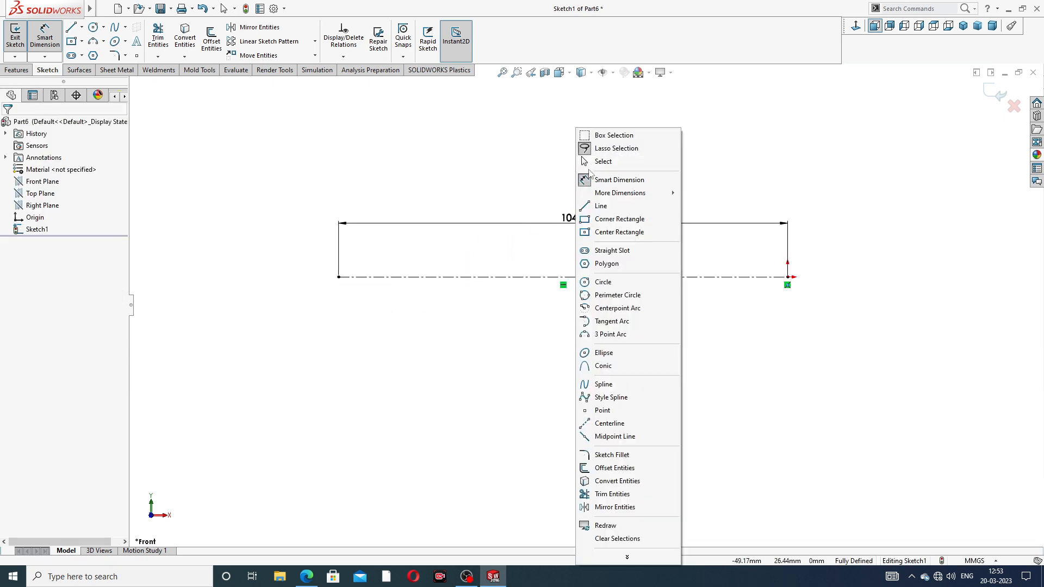
click(595, 161)
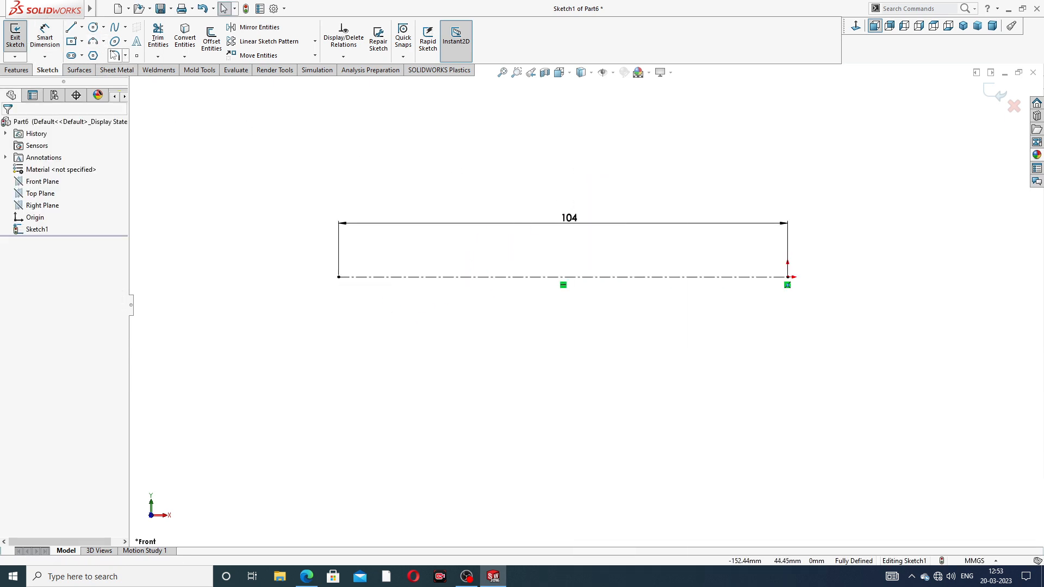
Sketch a tilted ellipse centred on the centerline's free end, with semi-axes of about 29.8 mm and 11.1 mm.
click(125, 42)
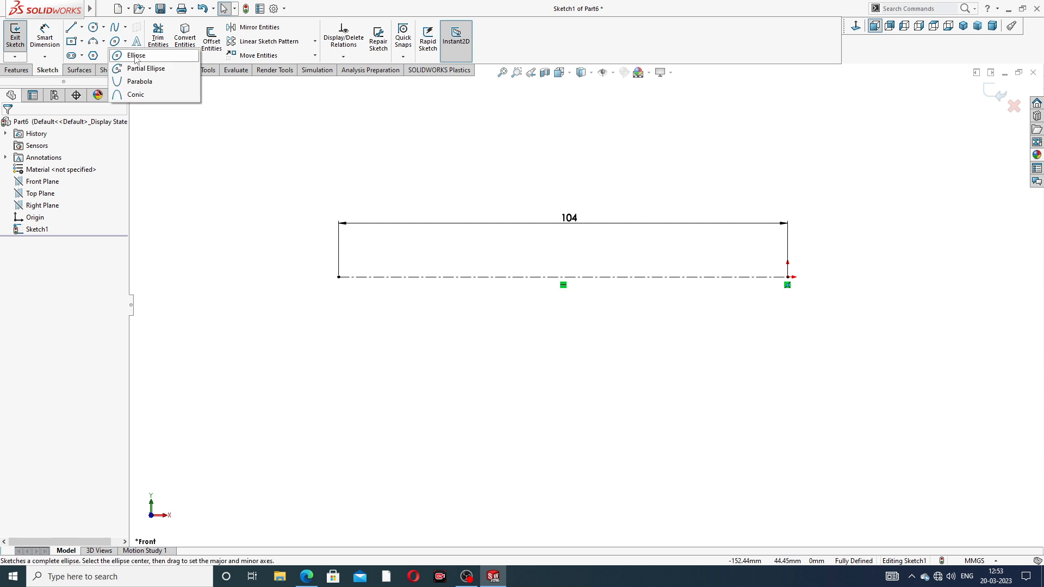
click(135, 56)
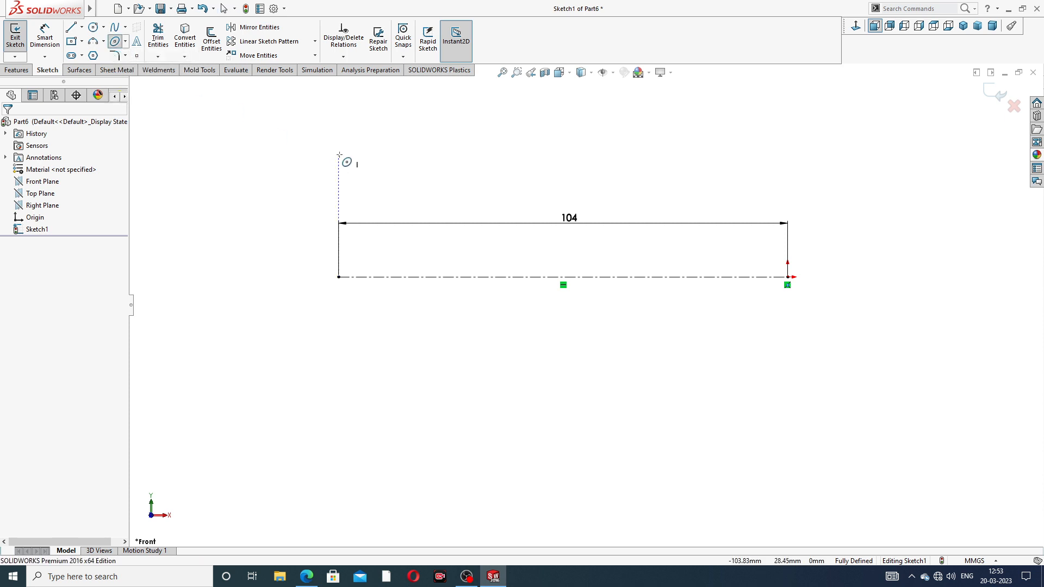
click(339, 277)
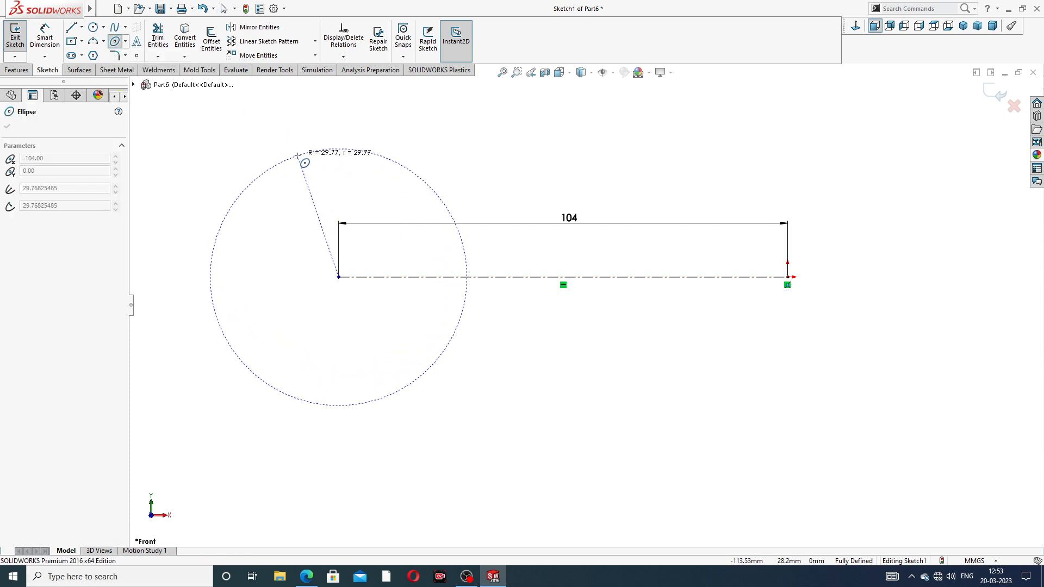
click(298, 156)
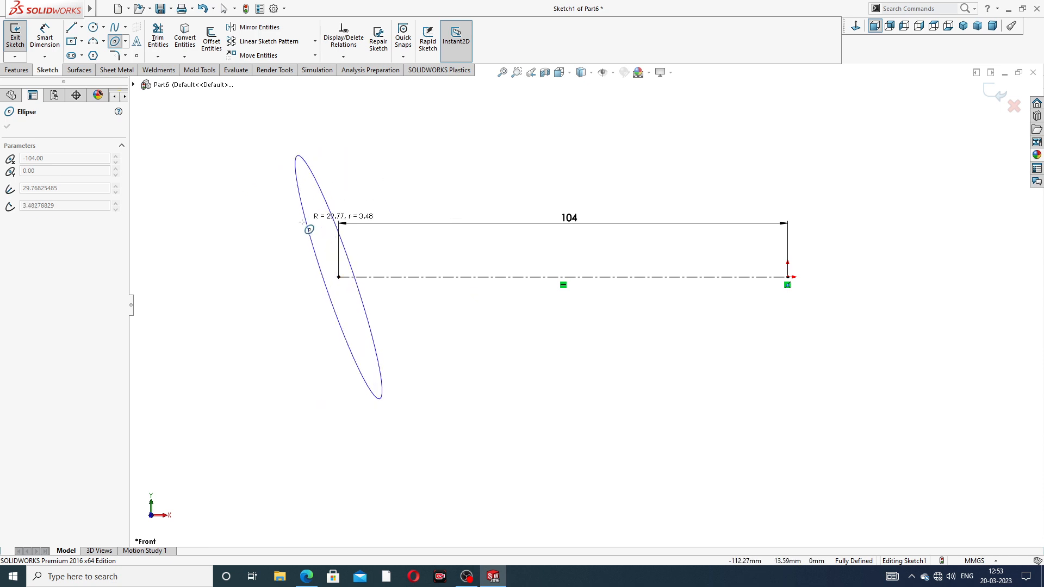
click(280, 235)
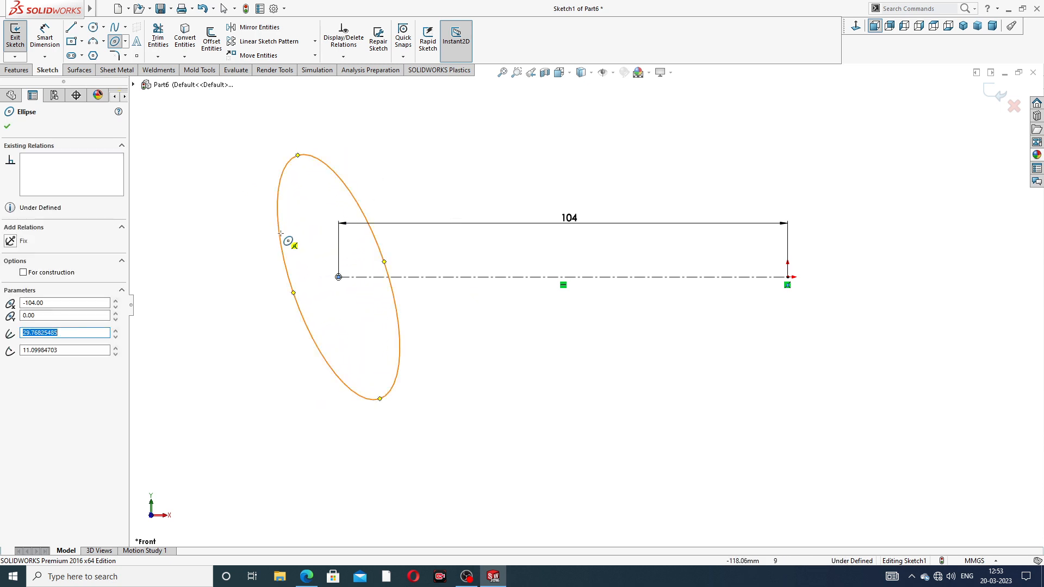
Sketch a second tilted ellipse centred on the origin, with semi-axes of about 31.4 mm and 12.4 mm.
click(787, 277)
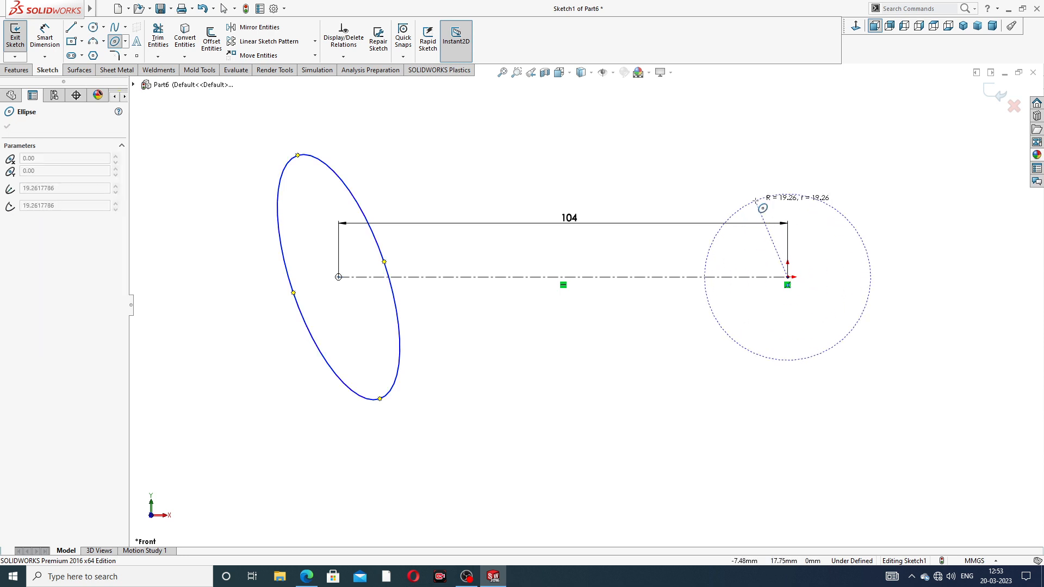
click(719, 161)
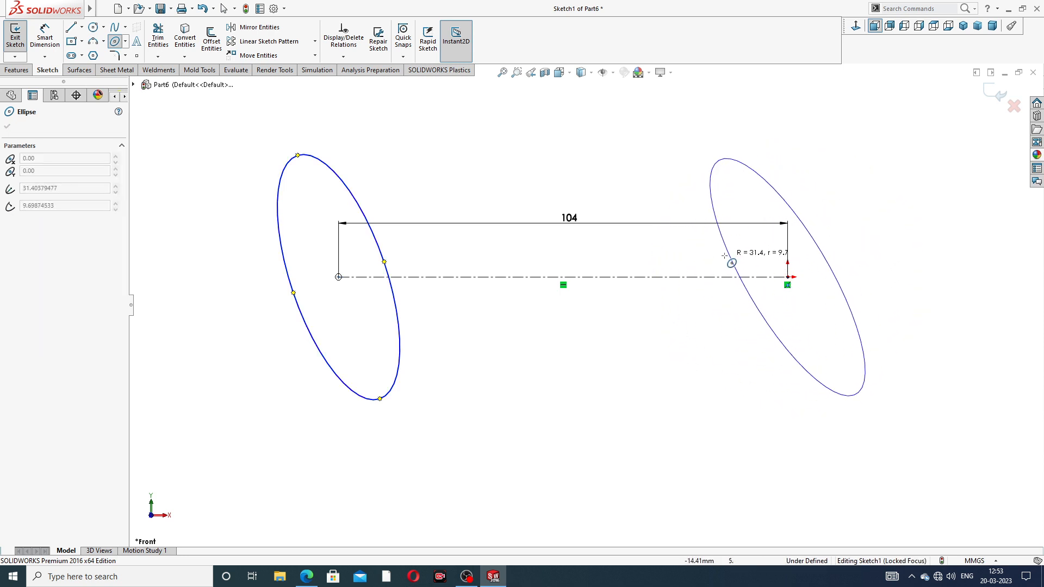
click(717, 260)
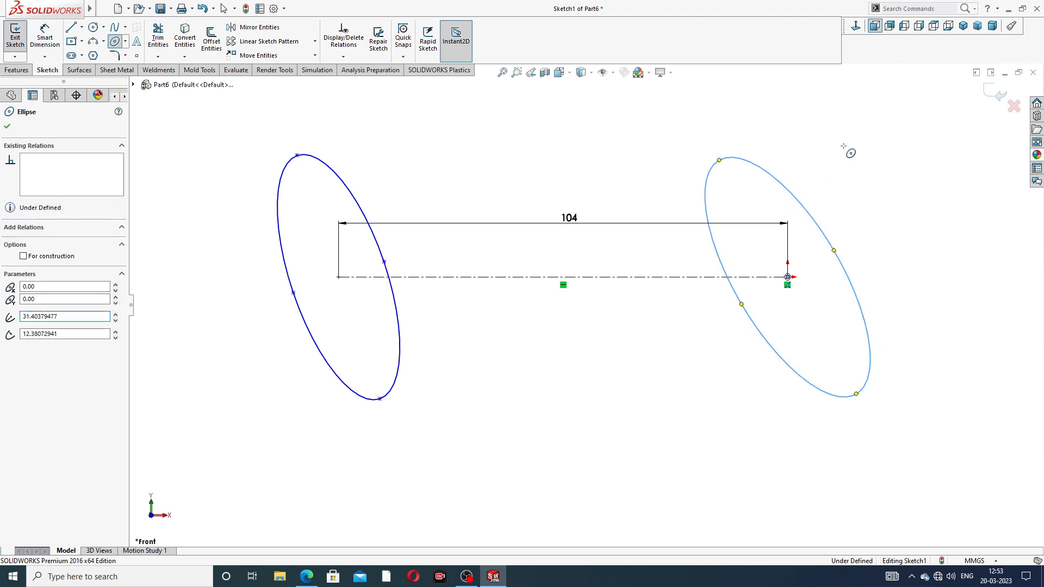
right_click(849, 153)
click(870, 154)
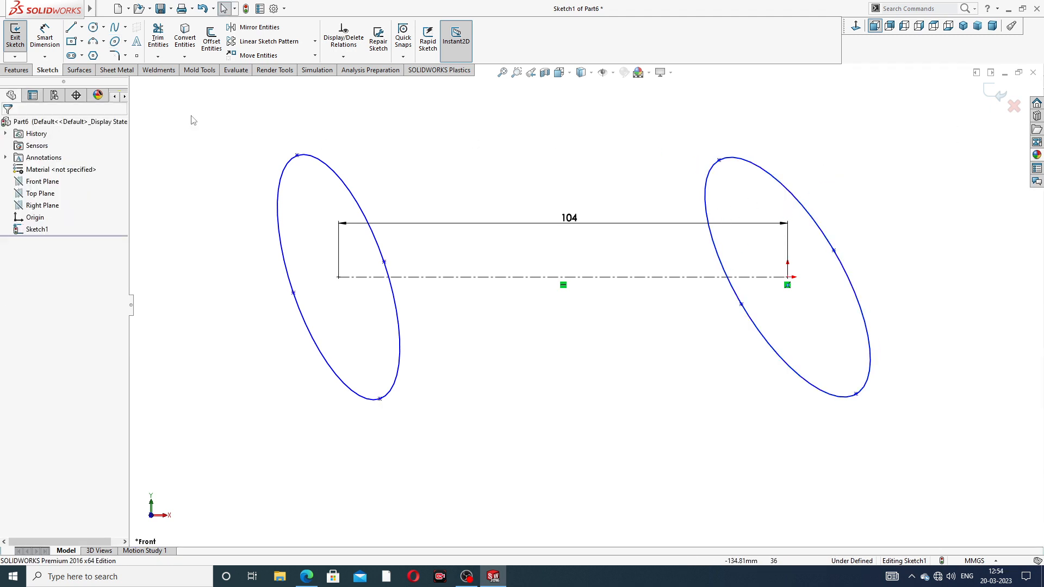
Dimension the left ellipse's major axis to 32 mm with Smart Dimension and place the dimension outside the ellipse.
click(45, 43)
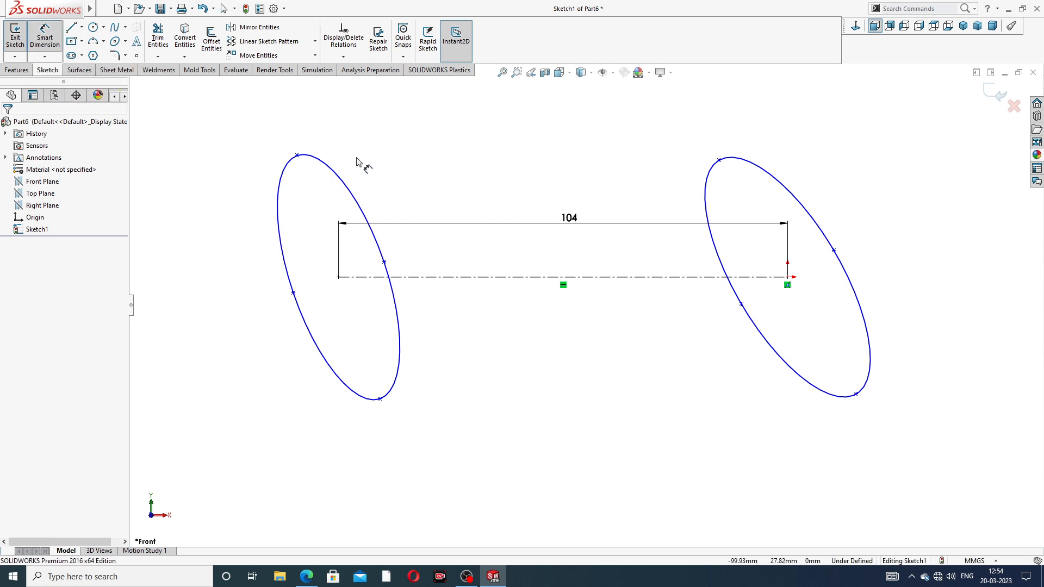
click(298, 157)
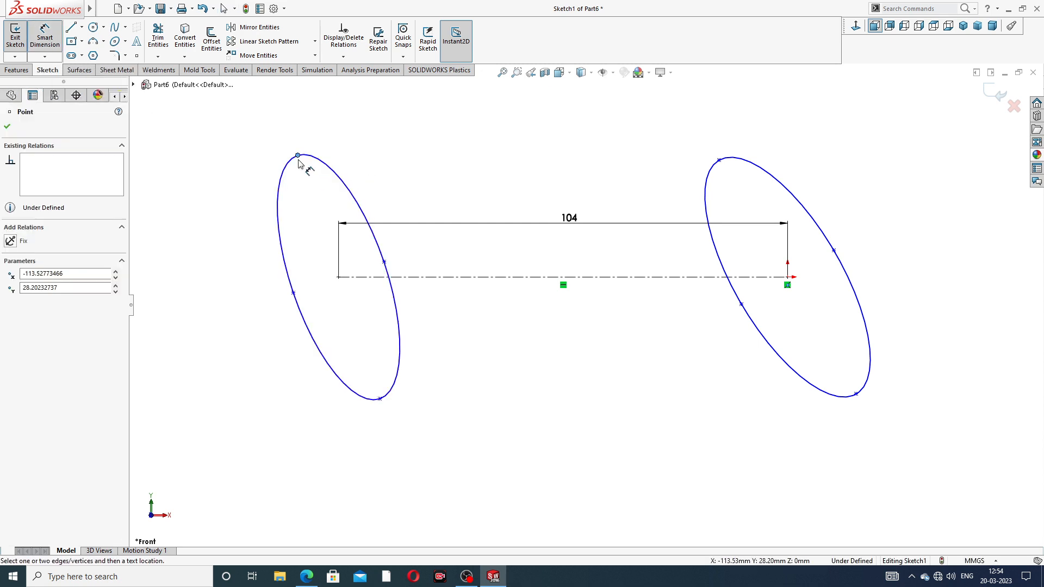
click(380, 400)
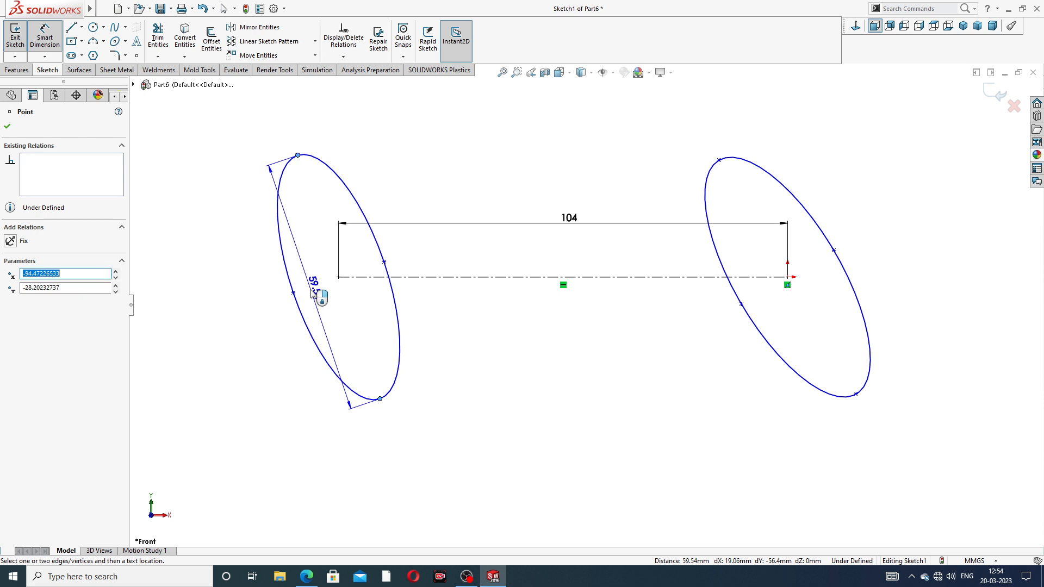
click(314, 292)
text(32)
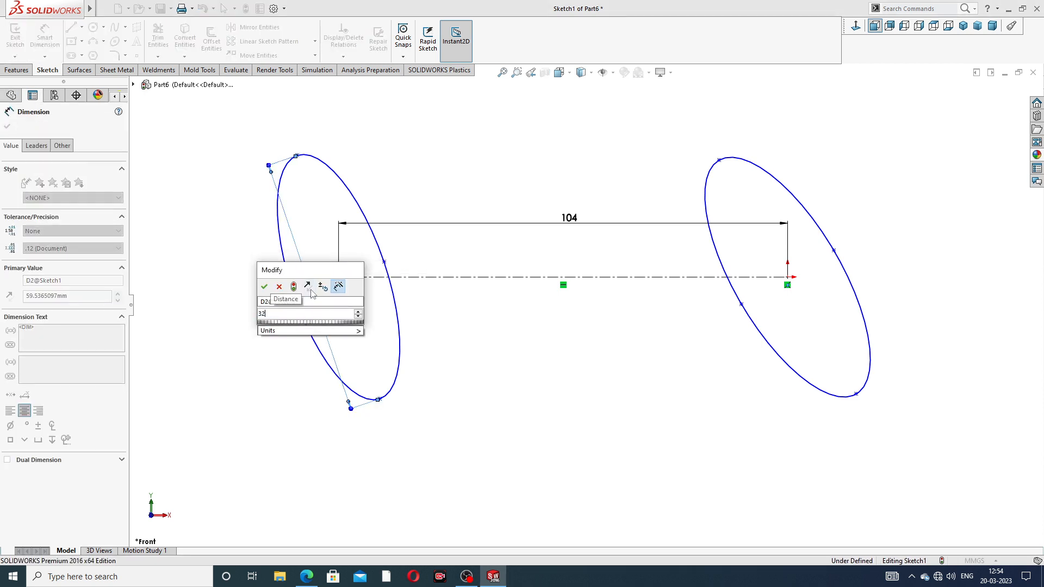
key(Return)
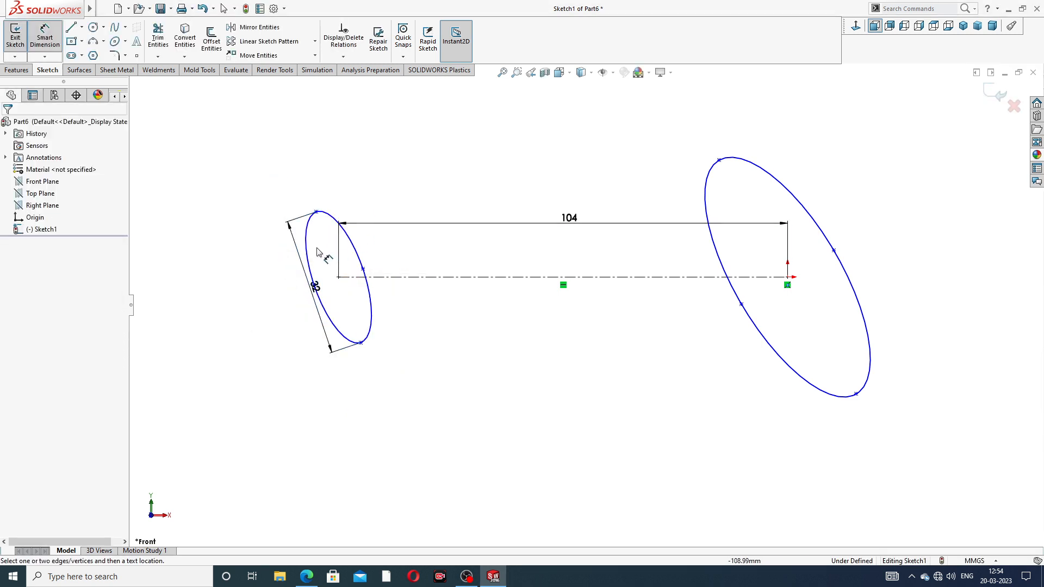
drag(315, 287, 296, 291)
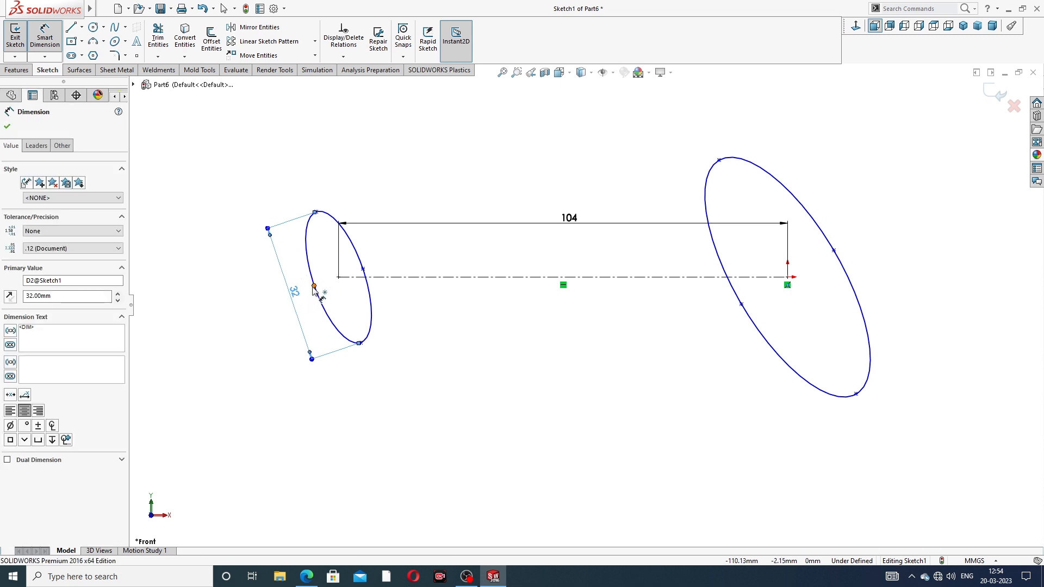
Dimension the left ellipse's minor axis to 26 mm and arrange both of its dimensions clear of the outline.
click(314, 286)
click(364, 270)
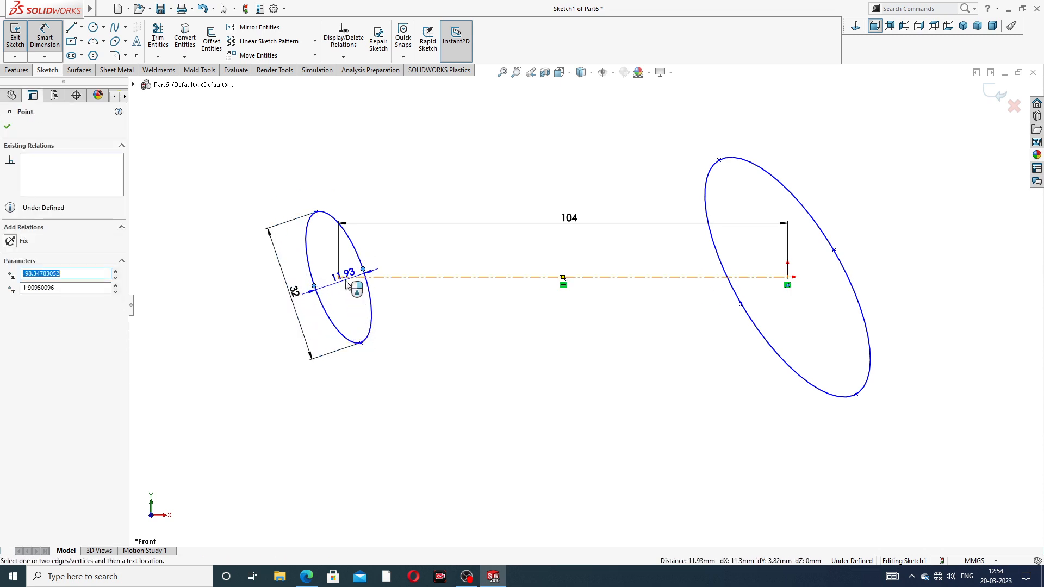
click(349, 291)
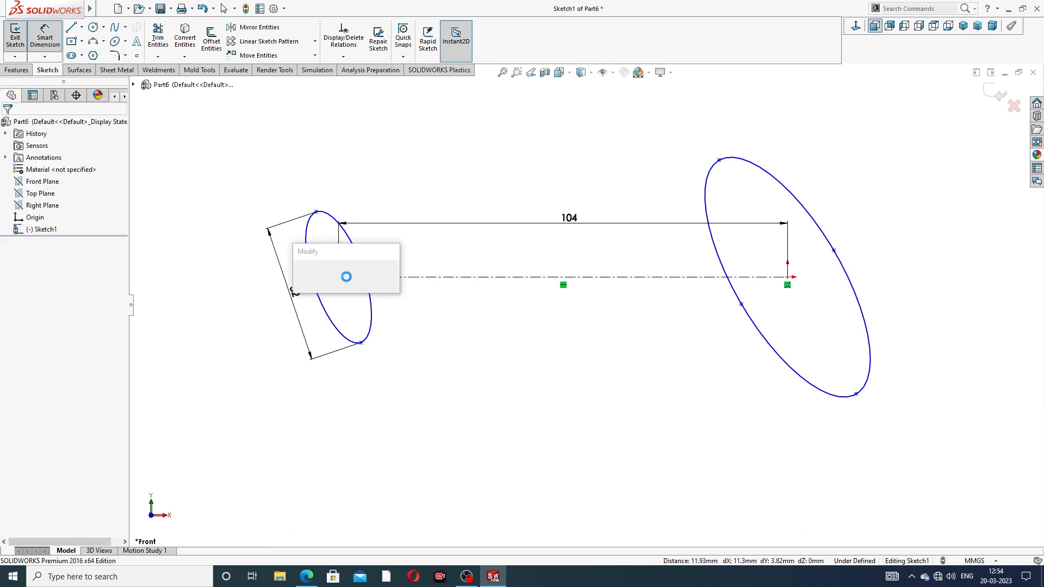
text(26)
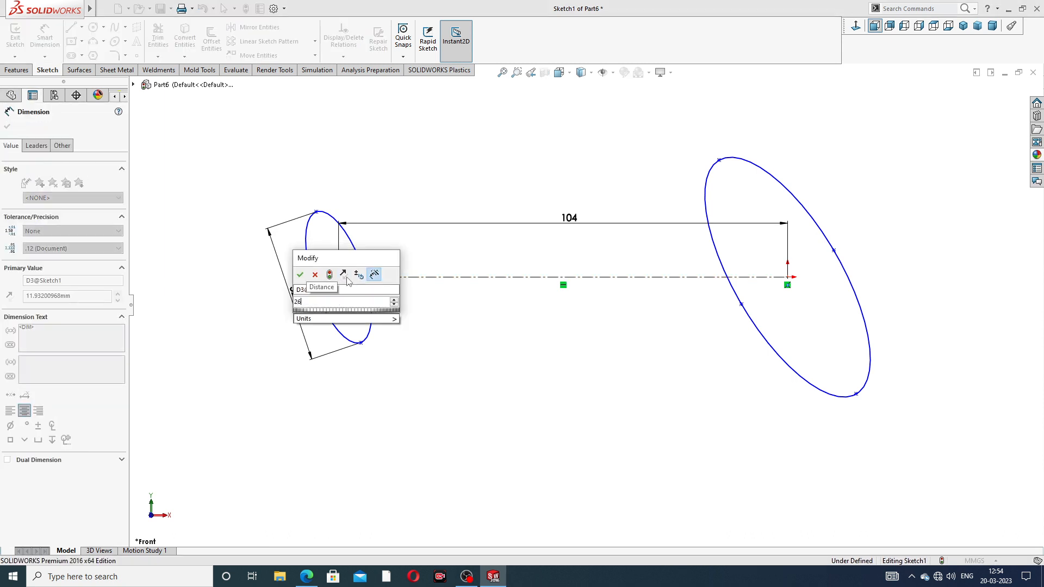
key(Return)
key(Escape)
click(287, 303)
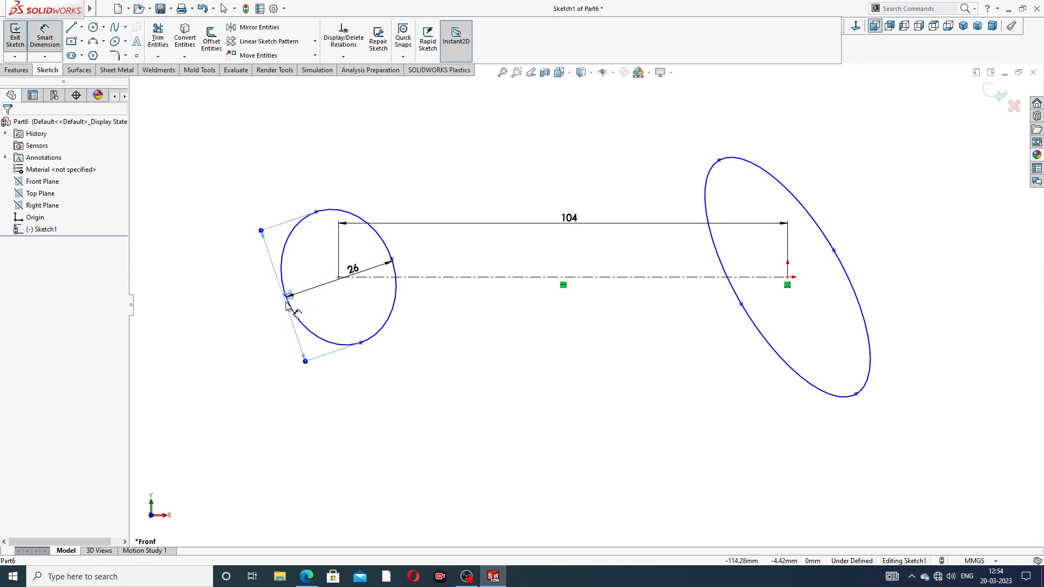
click(264, 302)
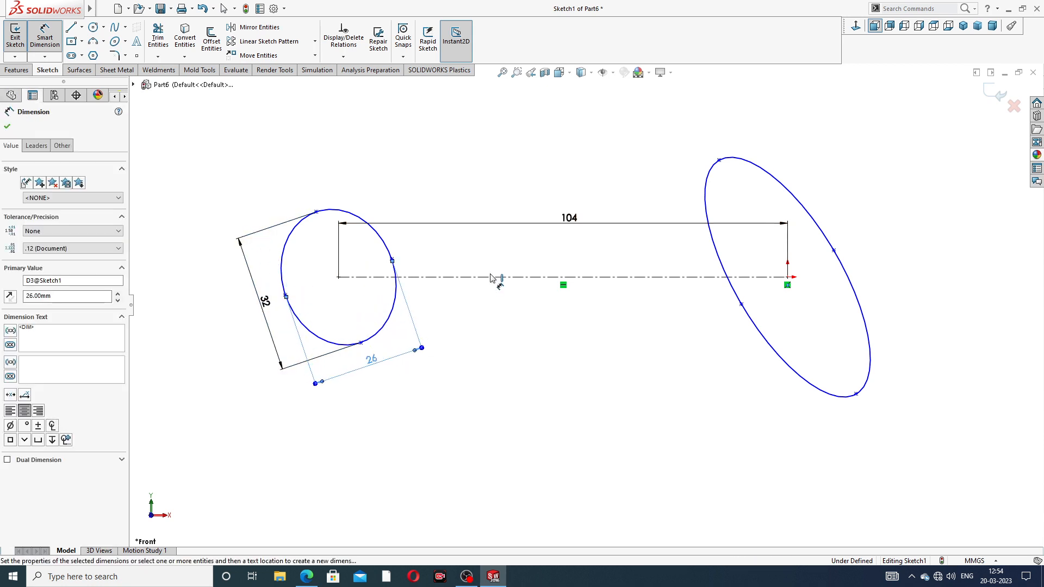
Dimension the major axis of the ellipse at the origin to 32 mm.
click(720, 161)
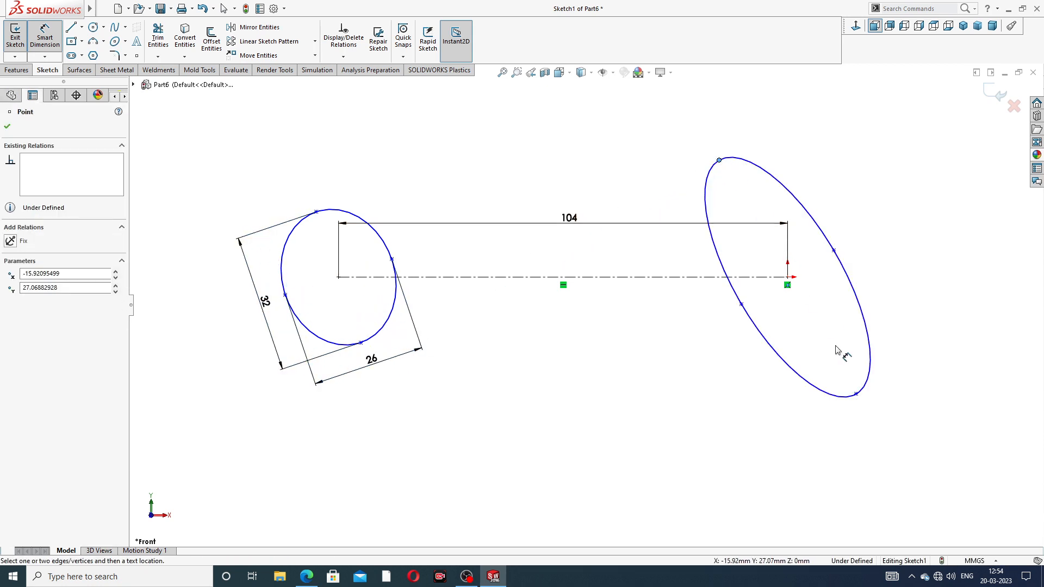
click(856, 394)
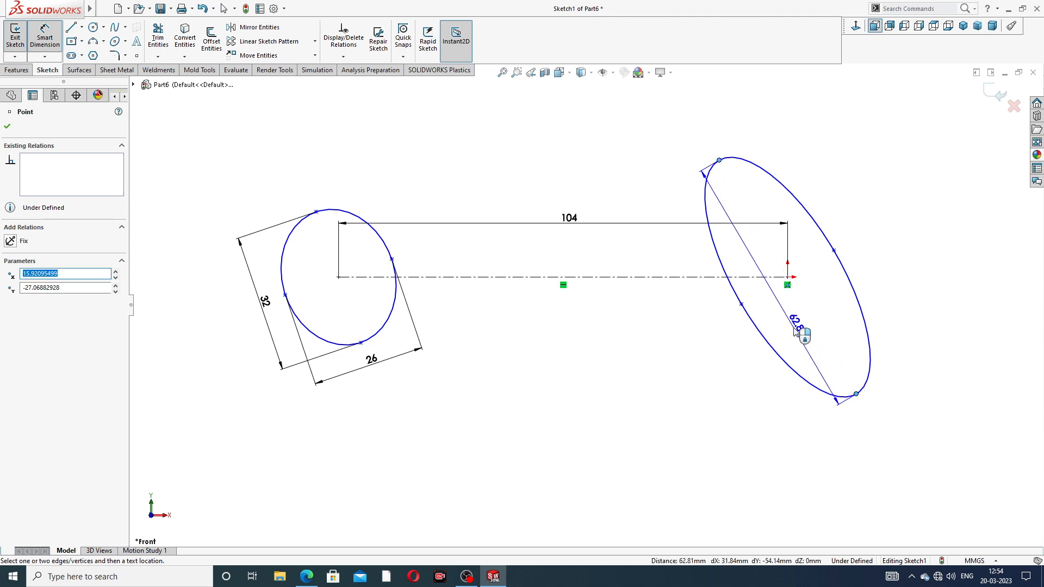
click(798, 331)
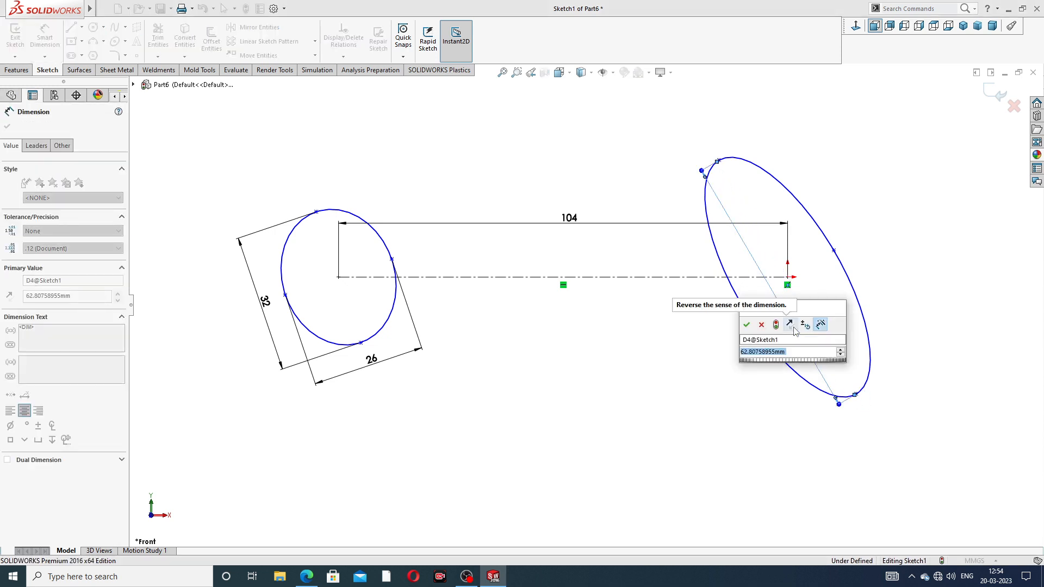
text(32)
key(Return)
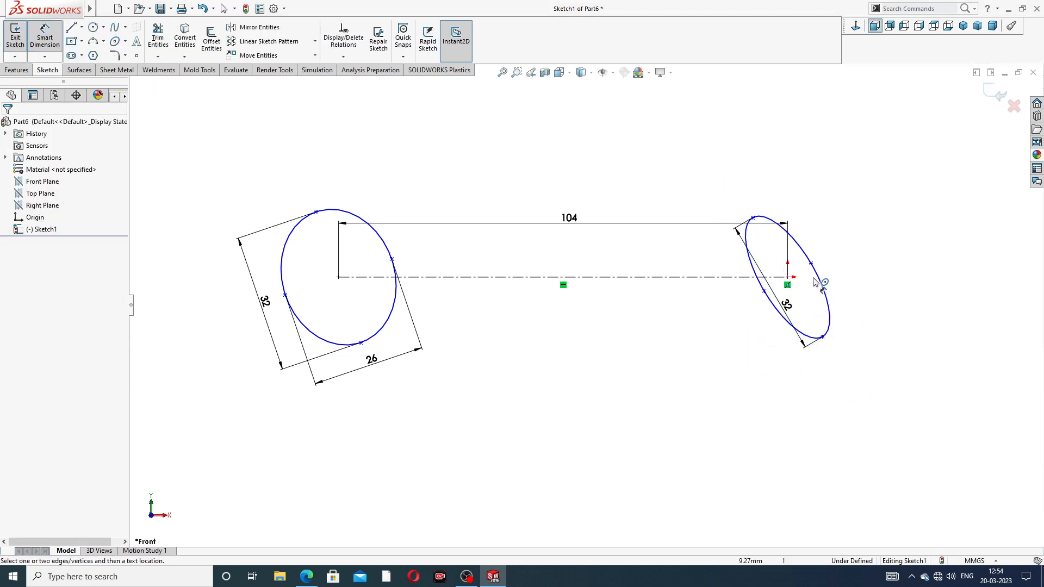
Dimension the minor axis of the ellipse at the origin to 26 mm.
click(764, 292)
click(811, 264)
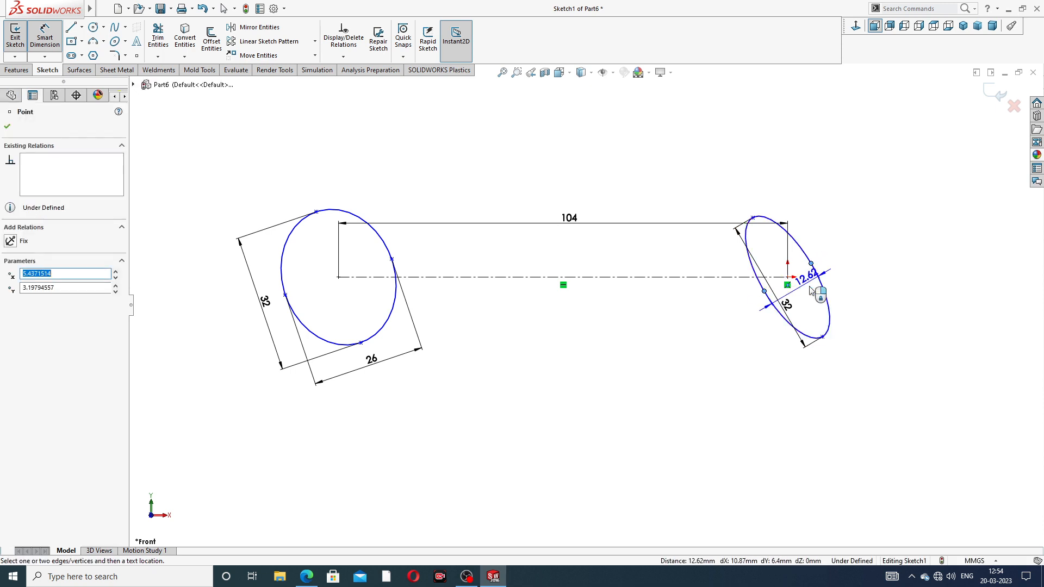
click(806, 297)
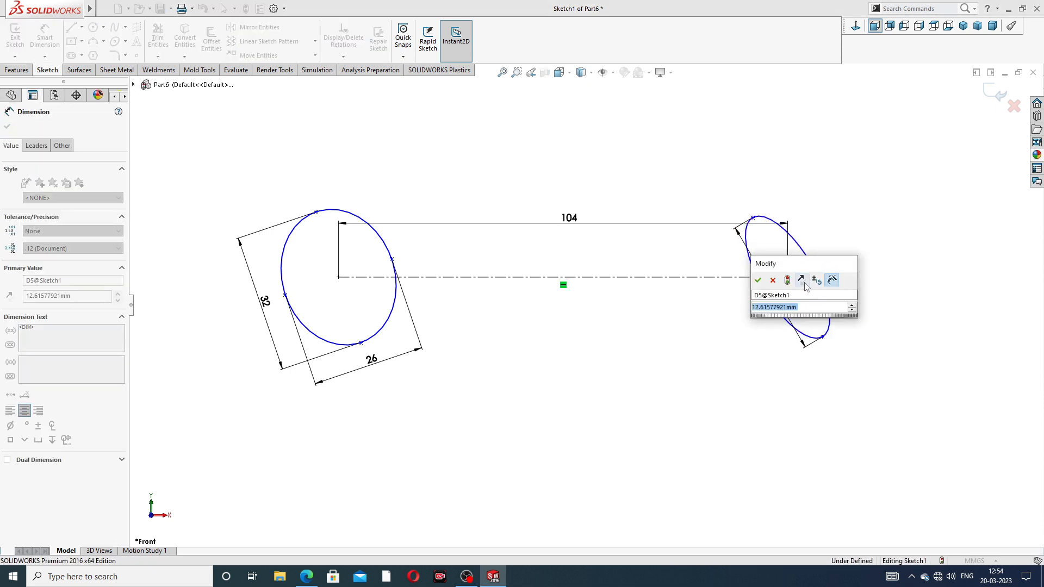
text(26)
key(Return)
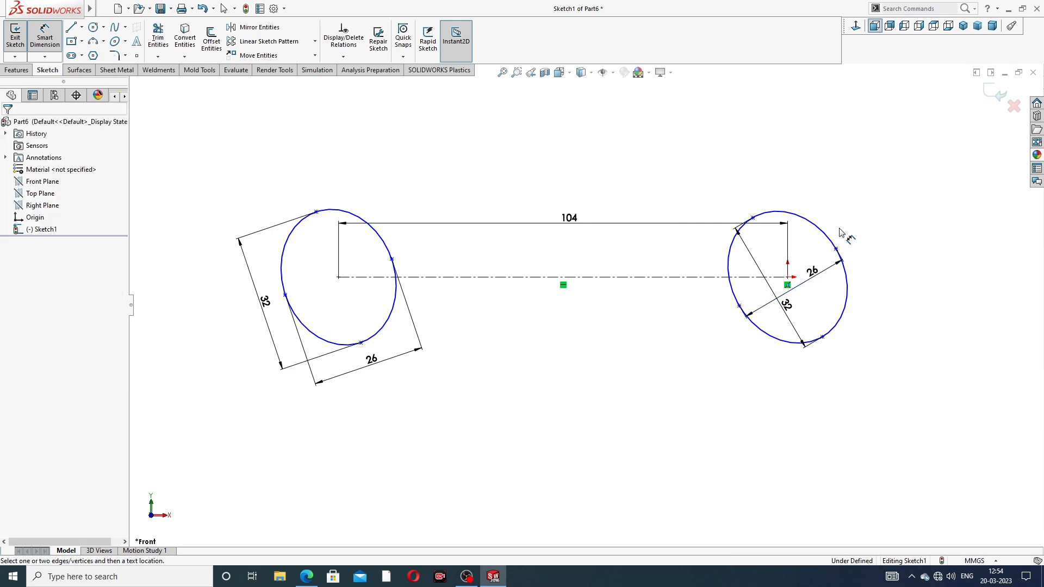
Move the right ellipse's 32 mm and 26 mm dimensions outside its outline and finish dimensioning.
drag(783, 319, 714, 344)
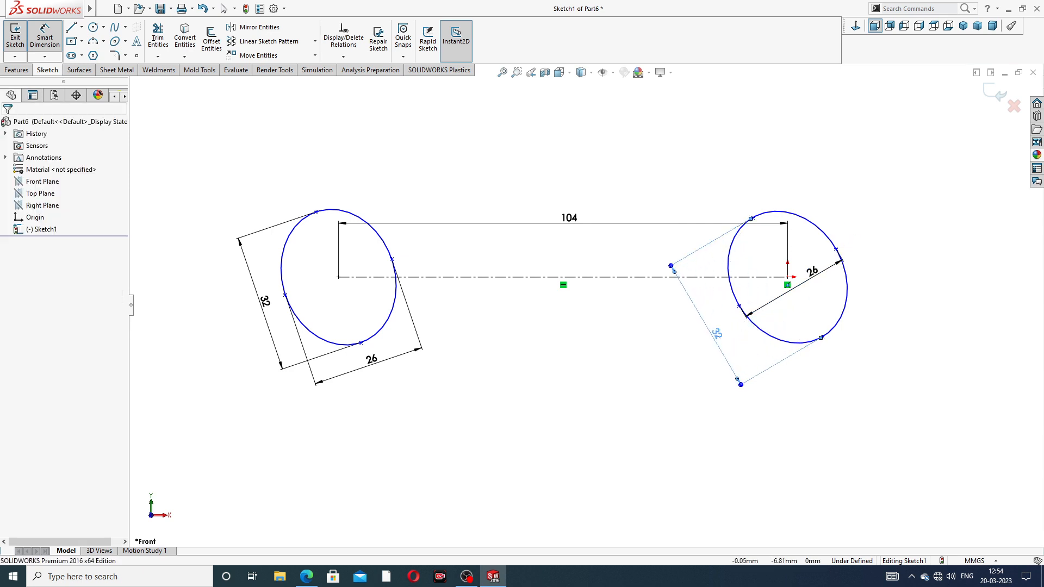
drag(814, 282, 843, 365)
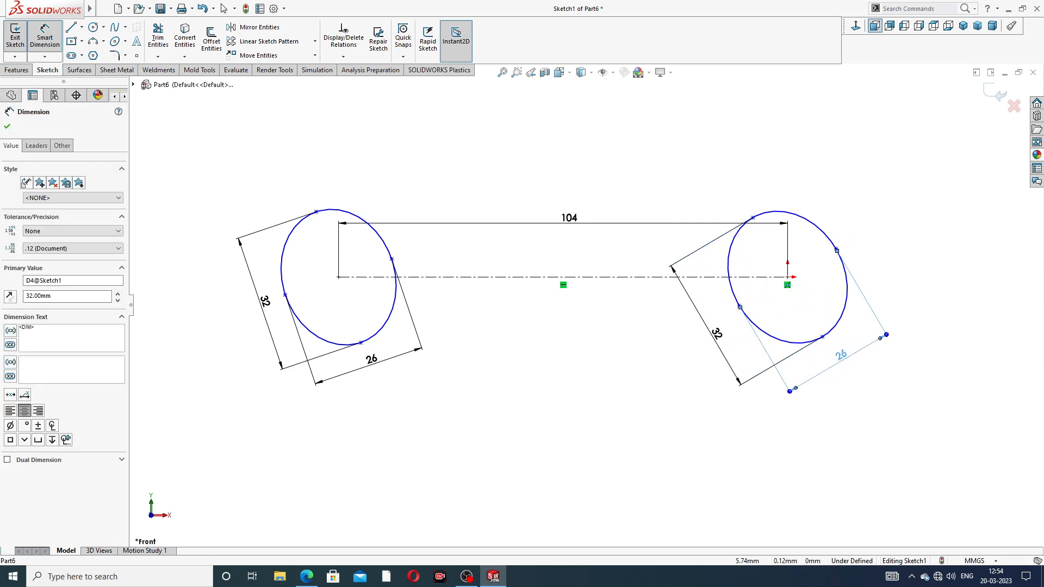
click(892, 215)
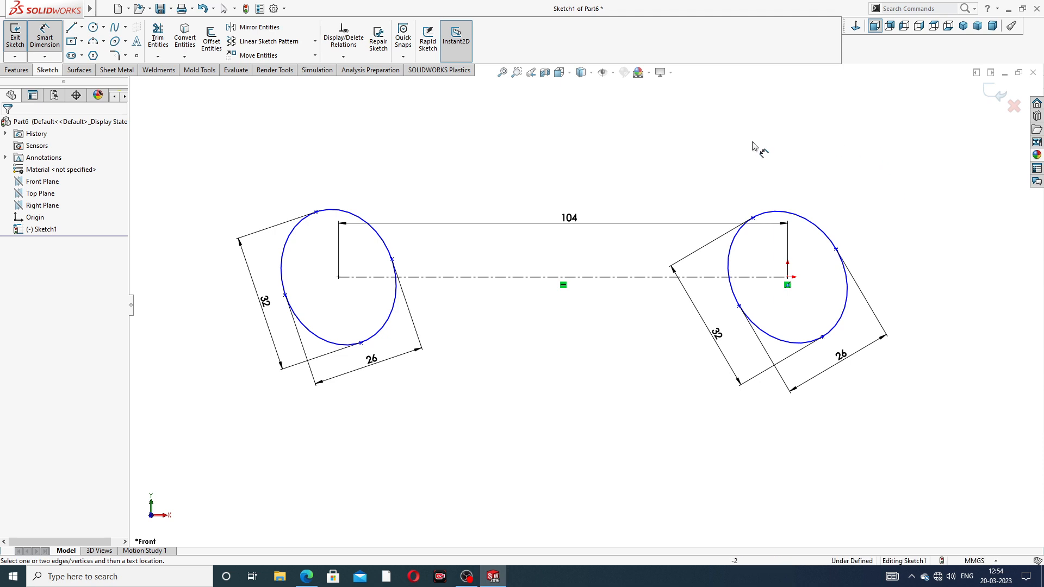
right_click(649, 154)
click(691, 166)
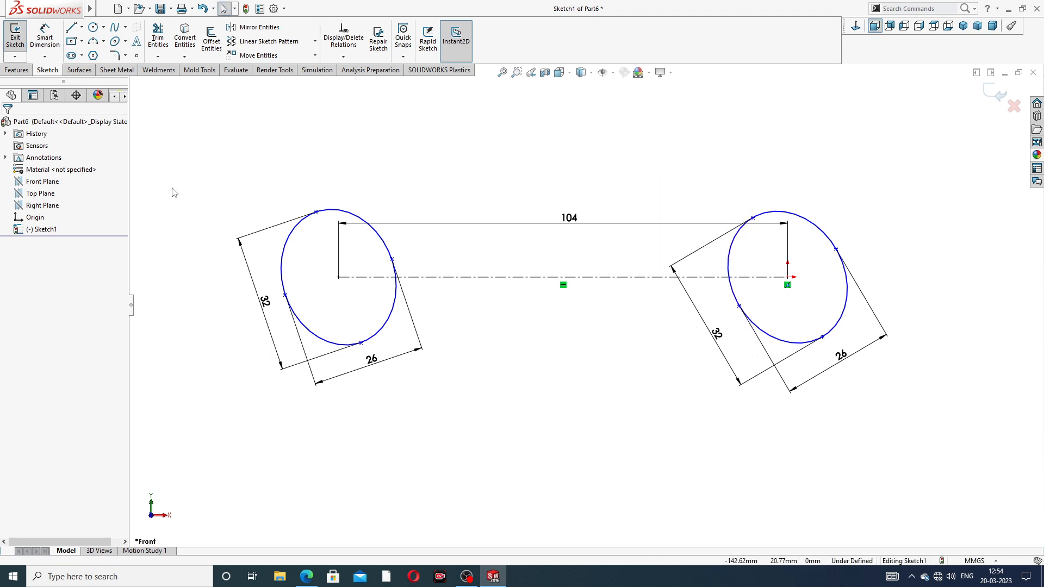
Sketch a horizontal centerline about 10 mm long from the left ellipse's centre along the negative X direction.
click(339, 278)
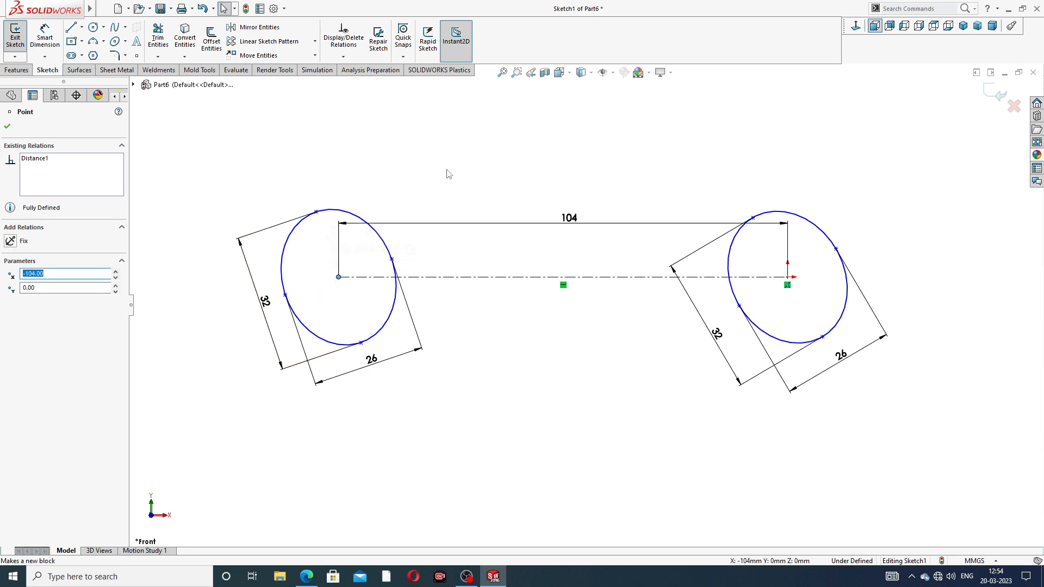
click(389, 174)
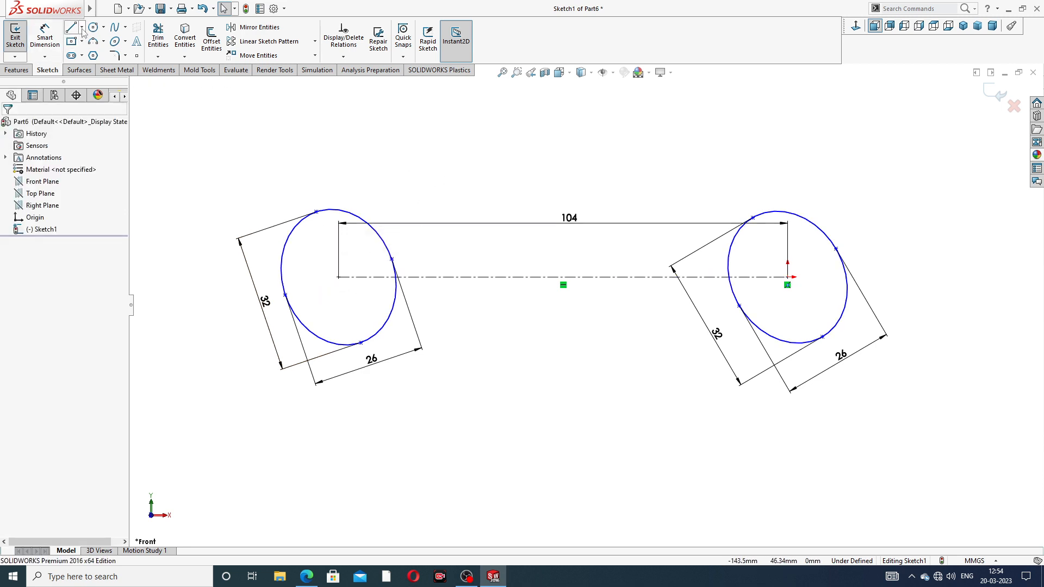
click(81, 27)
click(98, 53)
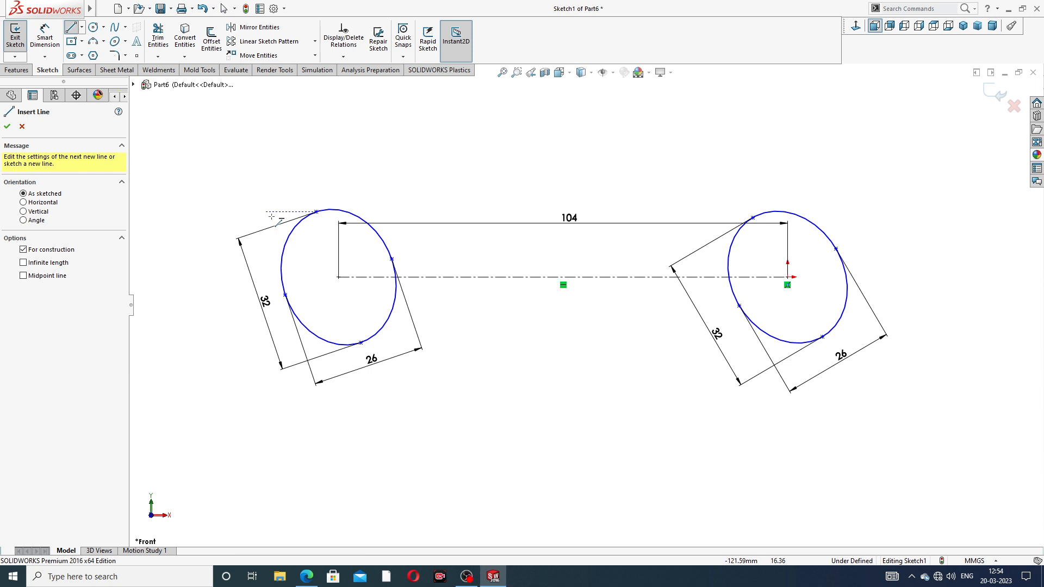
click(338, 277)
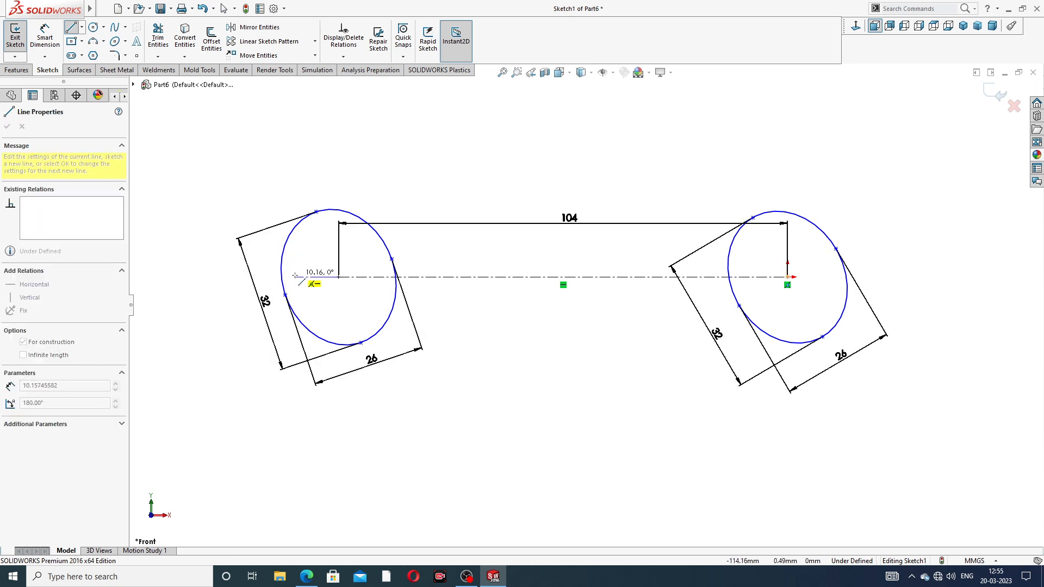
click(295, 276)
right_click(401, 185)
click(415, 161)
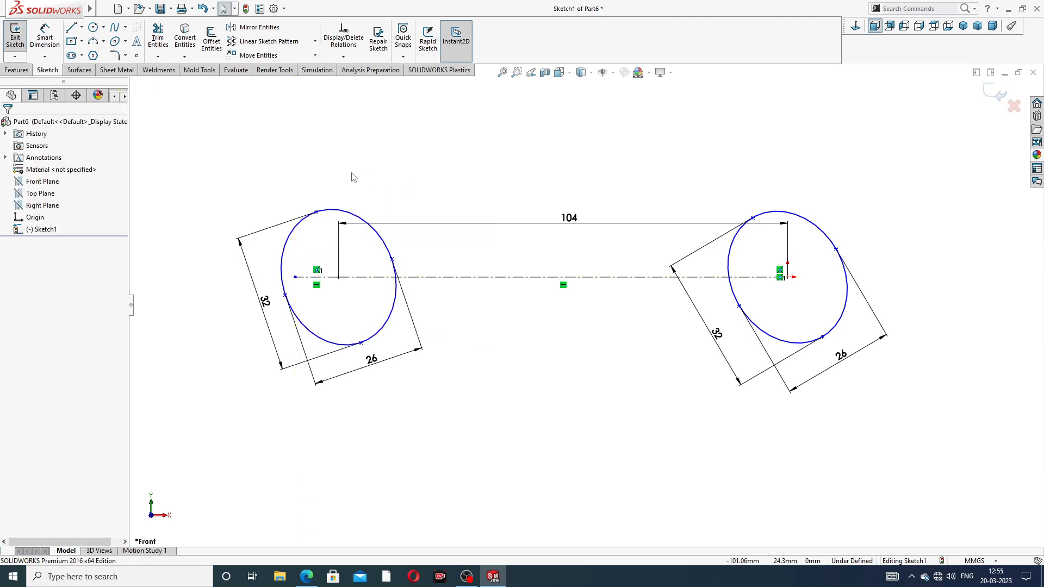
Sketch a horizontal centerline about 10 mm long from the origin along the positive X direction, inside the right ellipse.
click(82, 27)
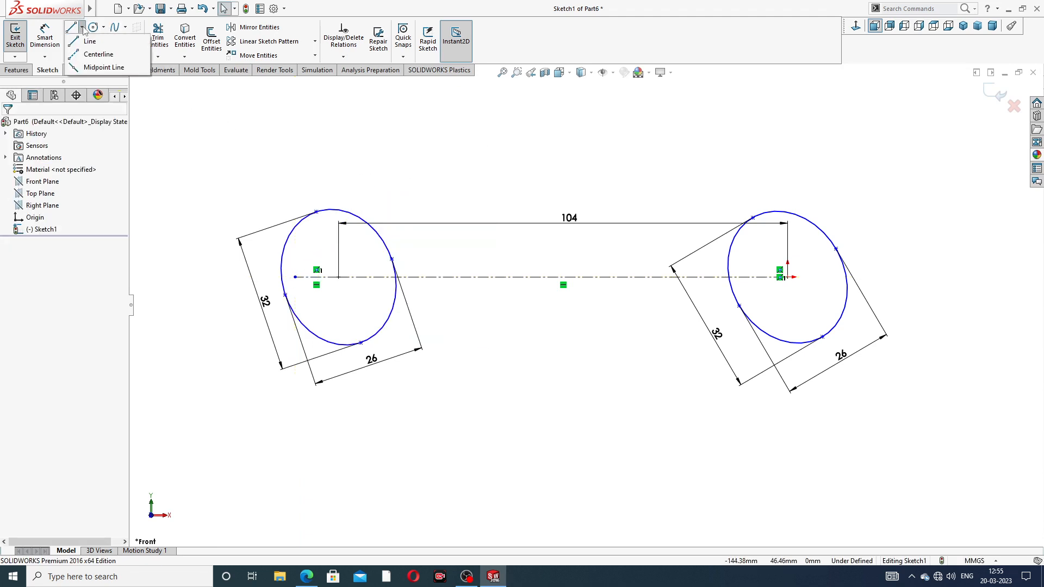
click(97, 55)
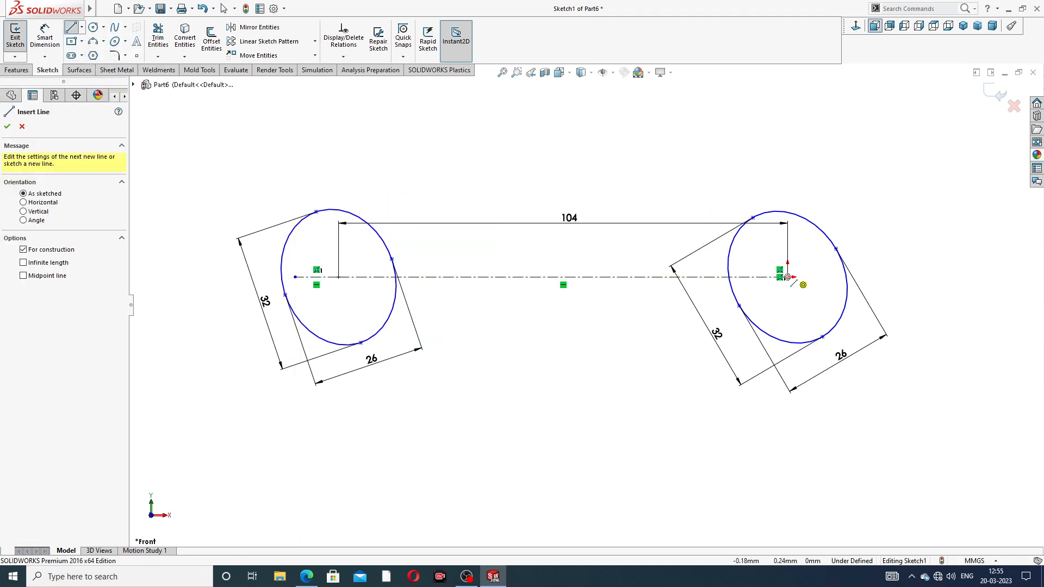
click(787, 278)
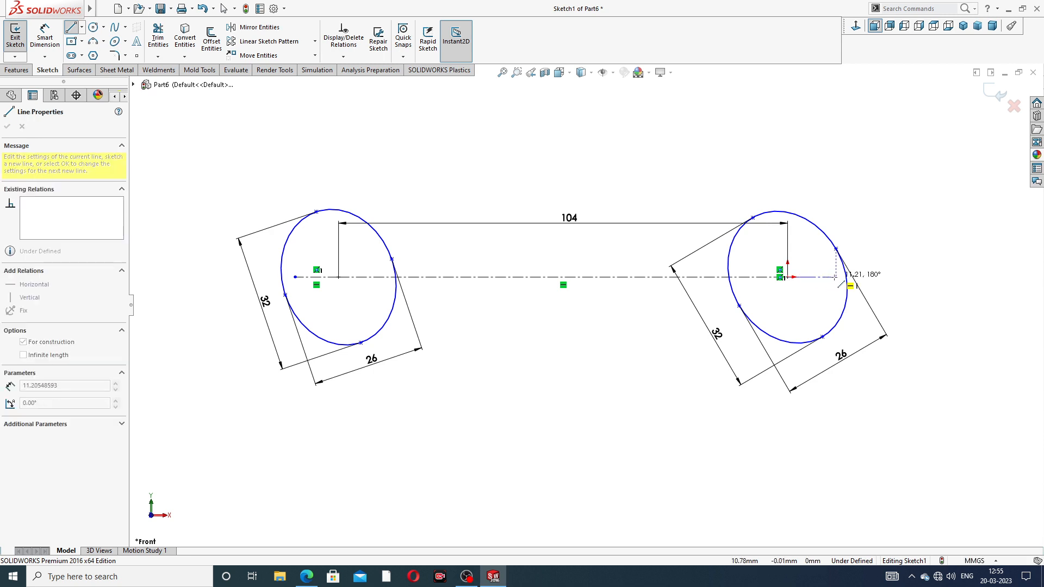
click(831, 277)
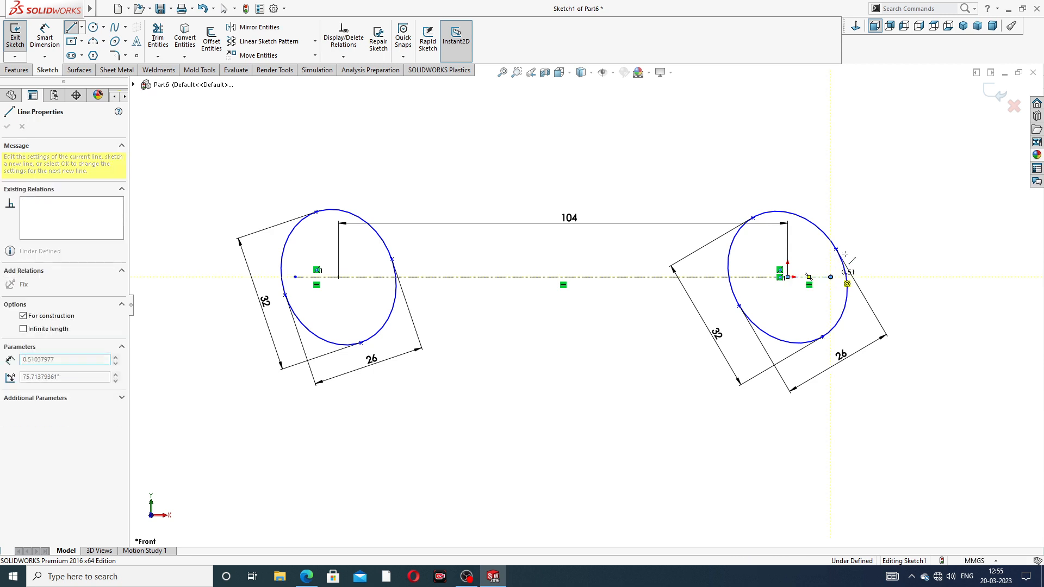
Finish the horizontal centerline inside the right ellipse and leave the Centerline command.
right_click(878, 218)
click(902, 228)
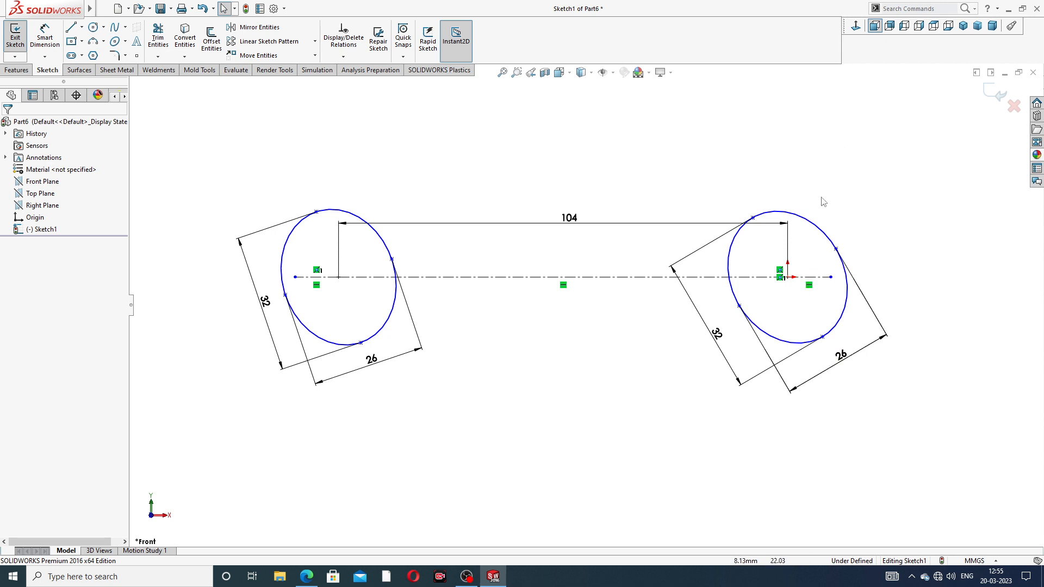
scroll(892, 299, down, 1)
scroll(825, 303, down, 1)
scroll(598, 315, up, 3)
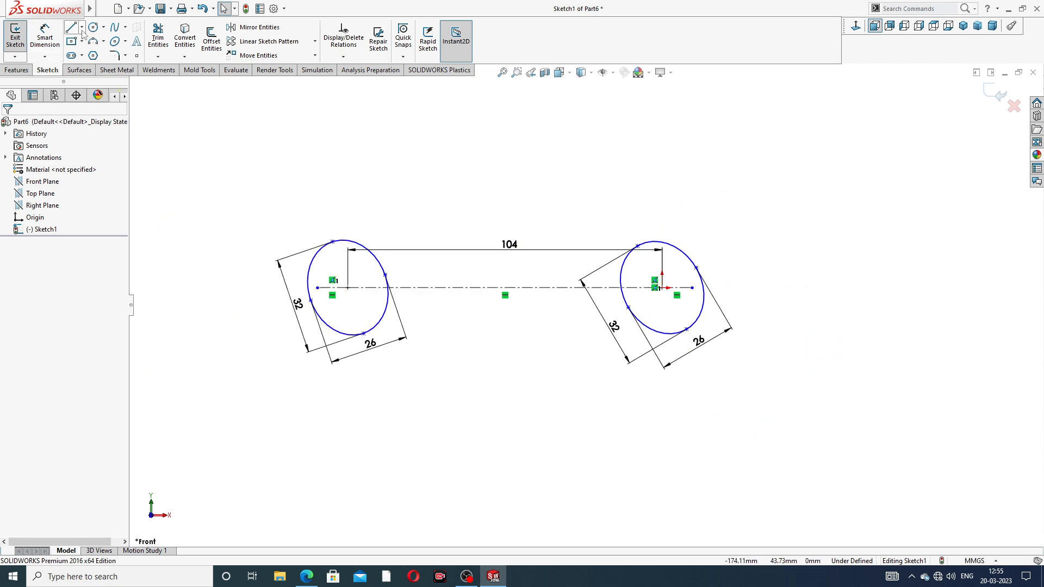
Sketch a centerline along the left ellipse's major axis, joining its upper and lower axis points.
click(82, 27)
click(92, 52)
scroll(339, 309, down, 2)
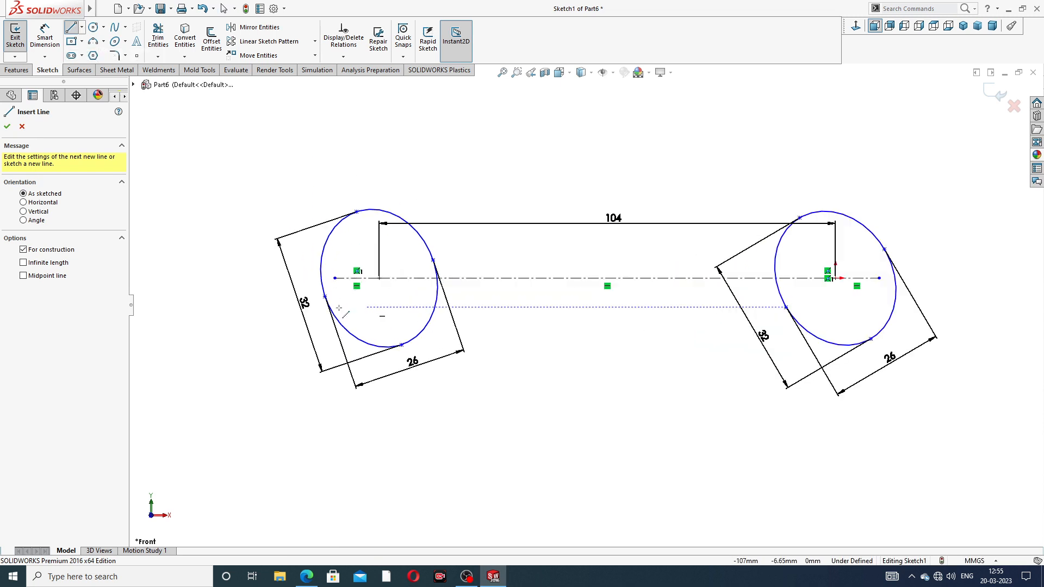
scroll(339, 308, down, 1)
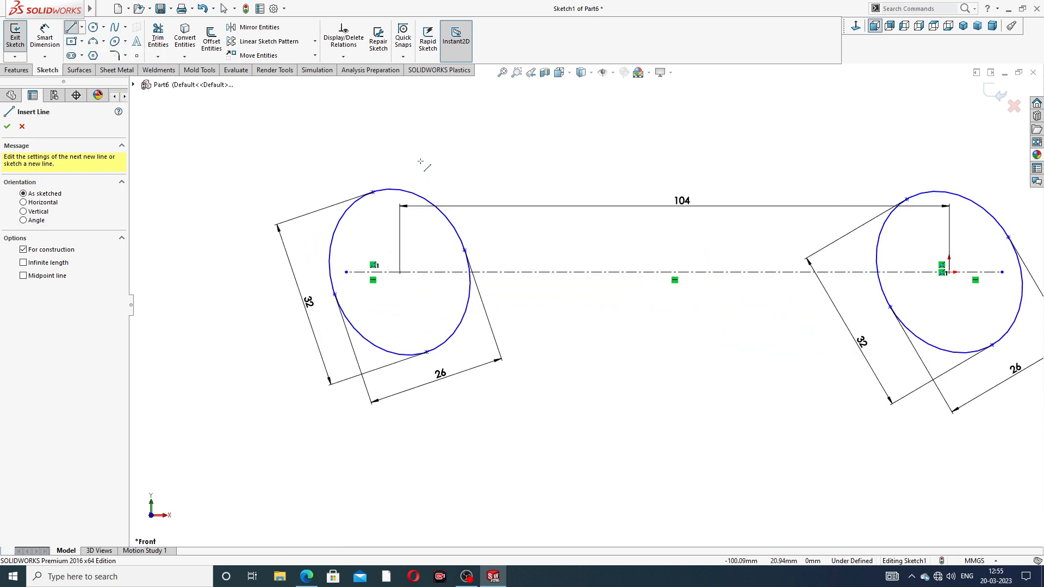
click(373, 192)
click(426, 352)
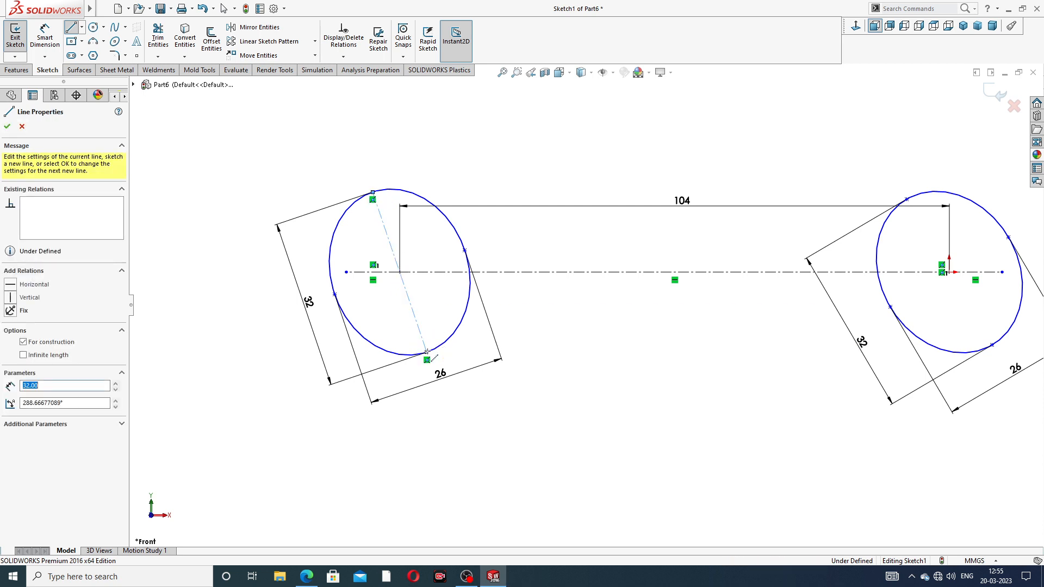
right_click(528, 184)
click(549, 188)
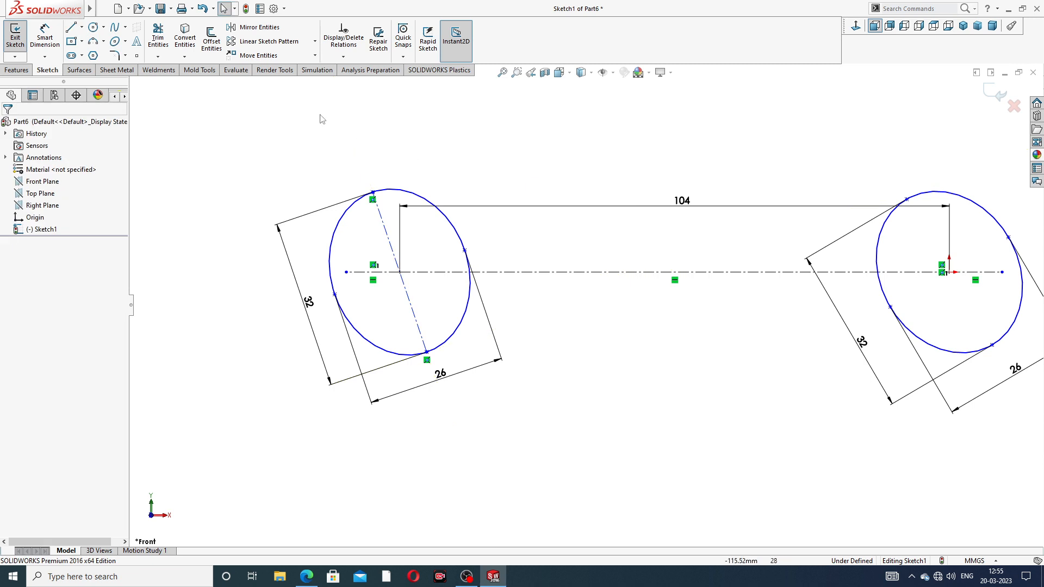
Sketch a centerline from the left ellipse's centre to the minor-axis point on its outer side.
click(81, 27)
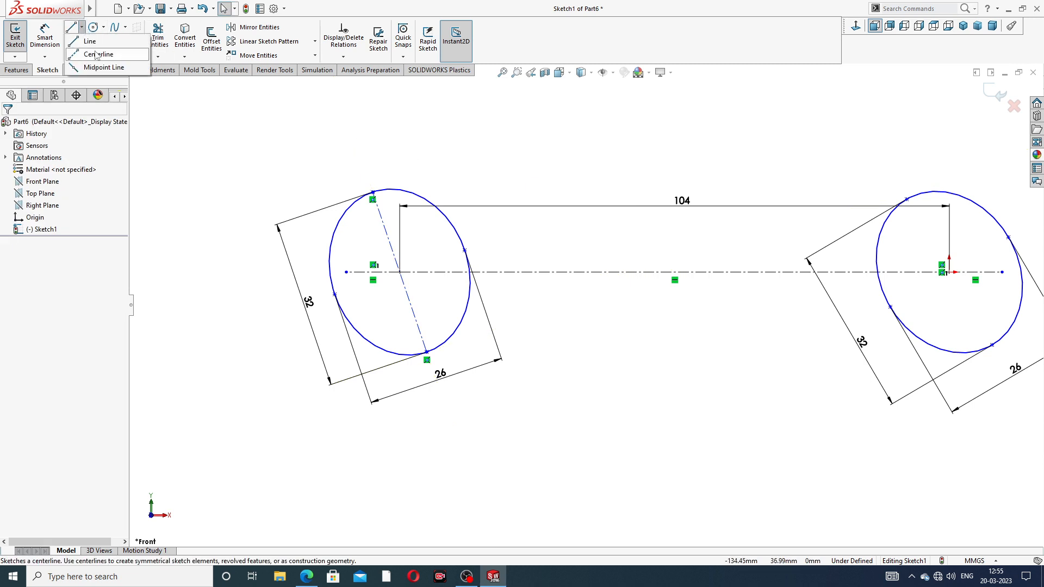
click(102, 52)
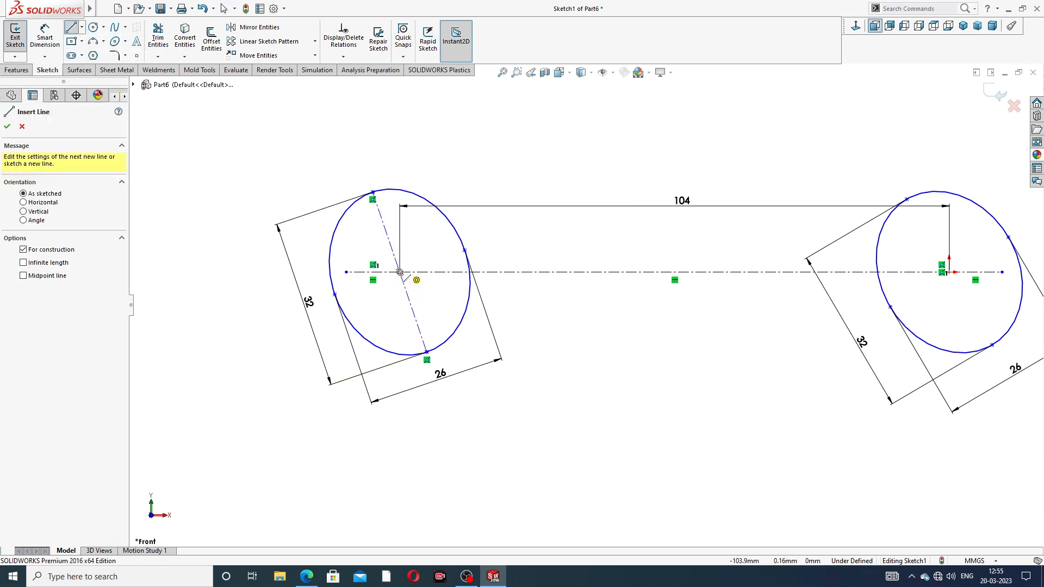
click(400, 272)
click(335, 294)
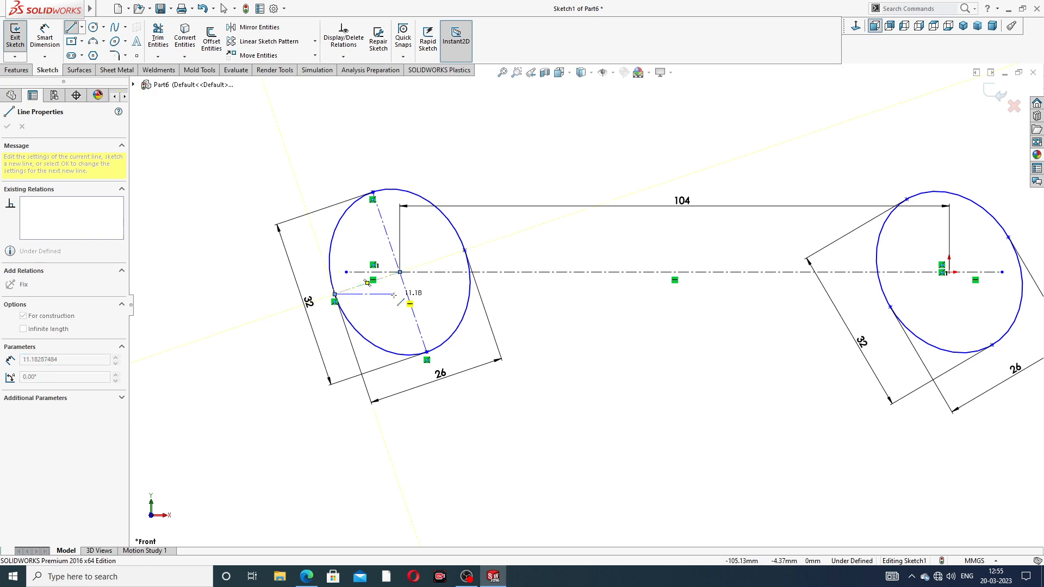
right_click(406, 277)
click(428, 303)
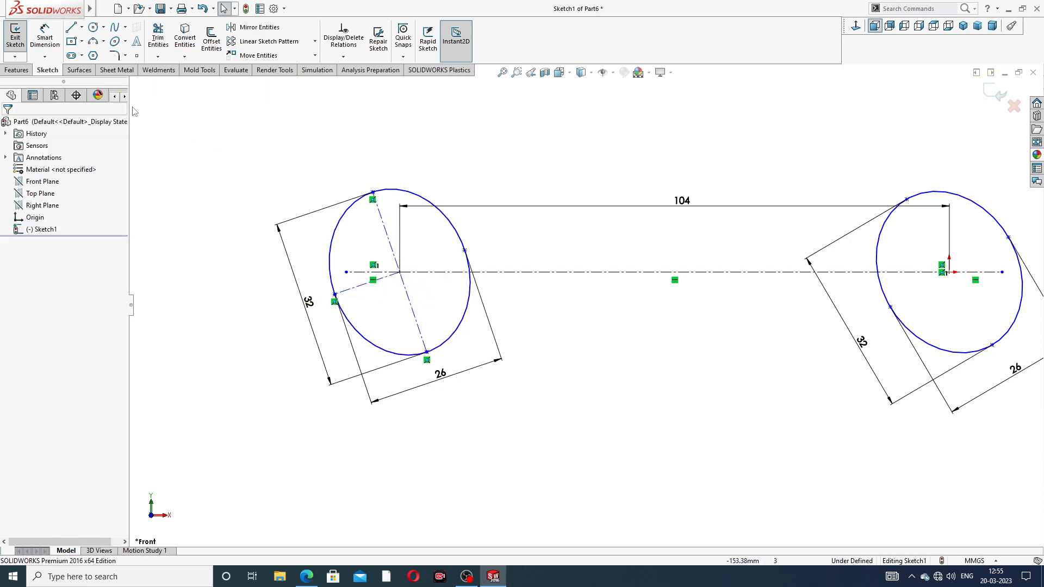
Sketch a centerline along the right ellipse's major axis, joining its upper and lower axis points.
click(81, 28)
click(87, 54)
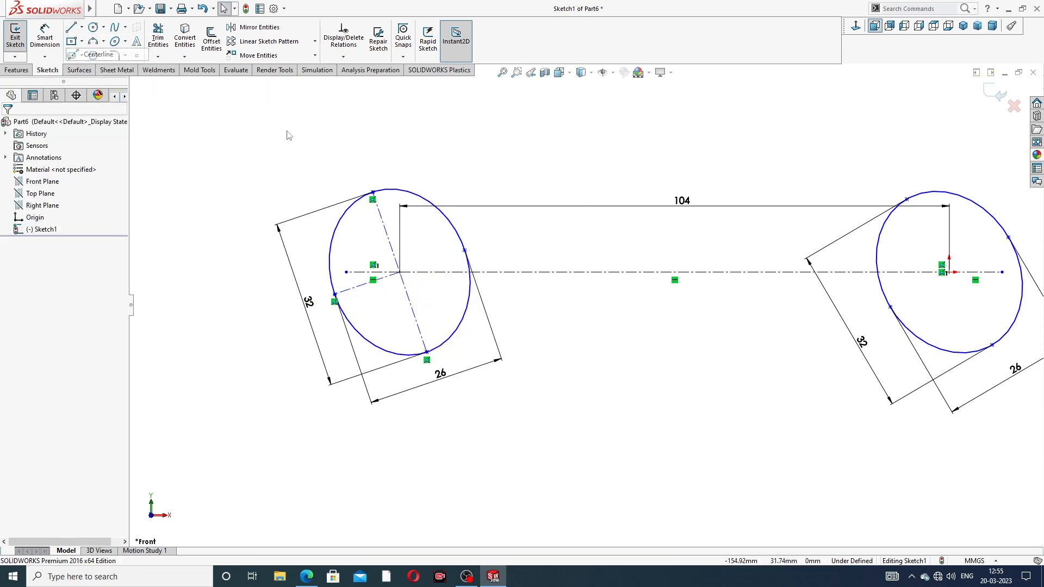
click(907, 199)
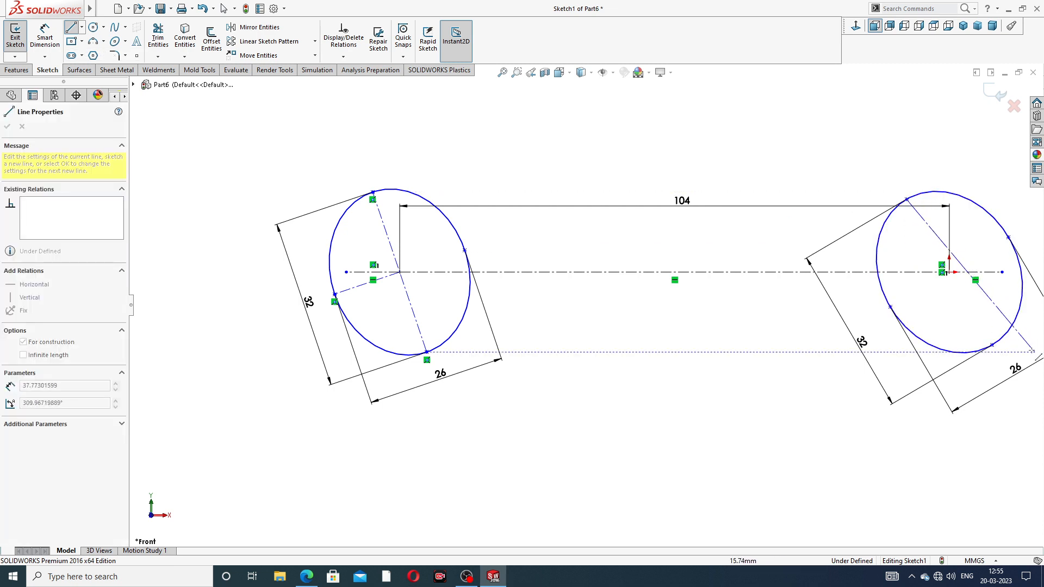
click(992, 345)
right_click(992, 304)
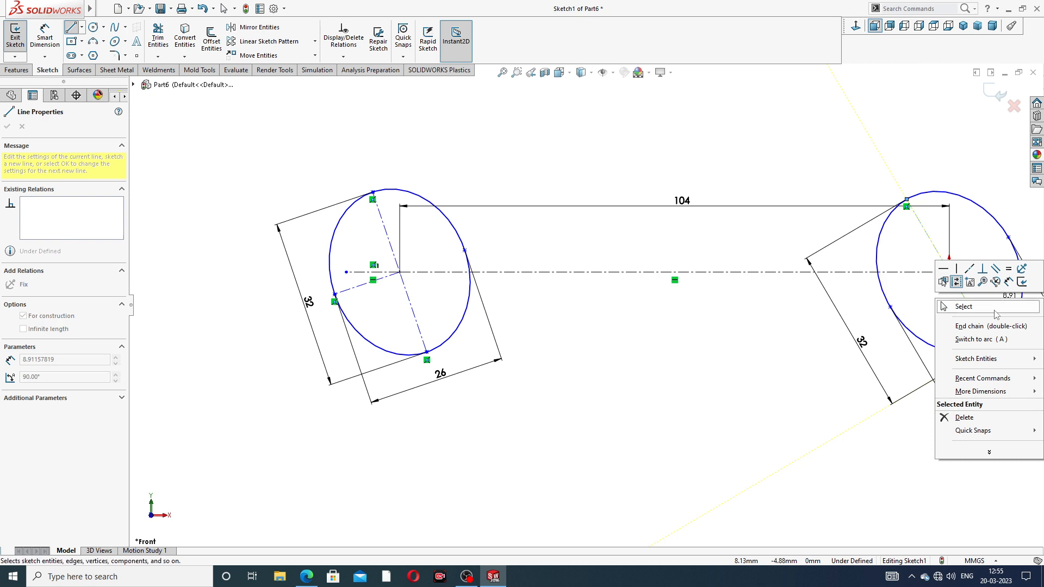
click(957, 305)
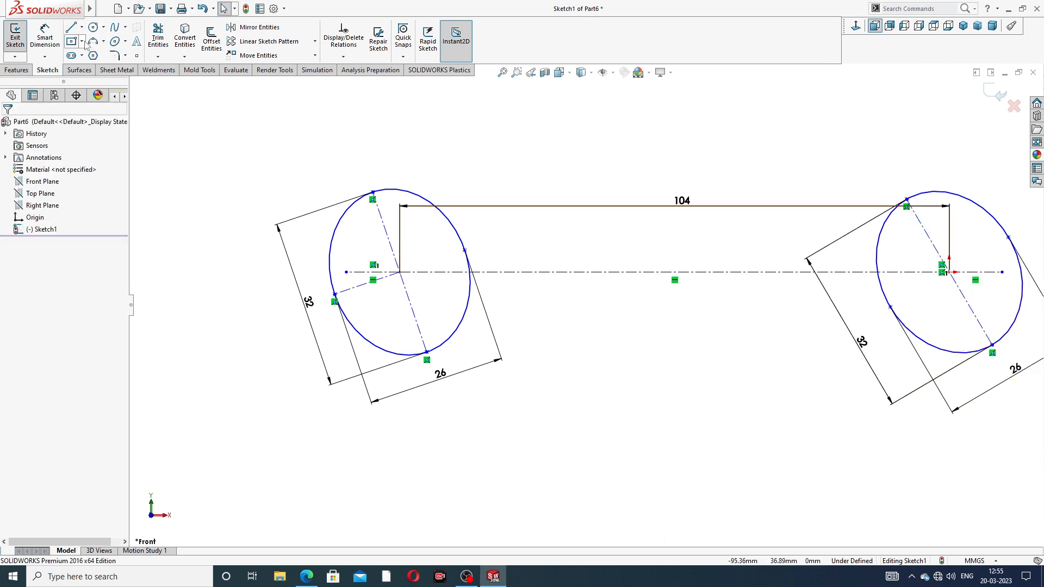
Sketch a centerline from the origin to the minor-axis point on the right ellipse's outer side.
click(82, 27)
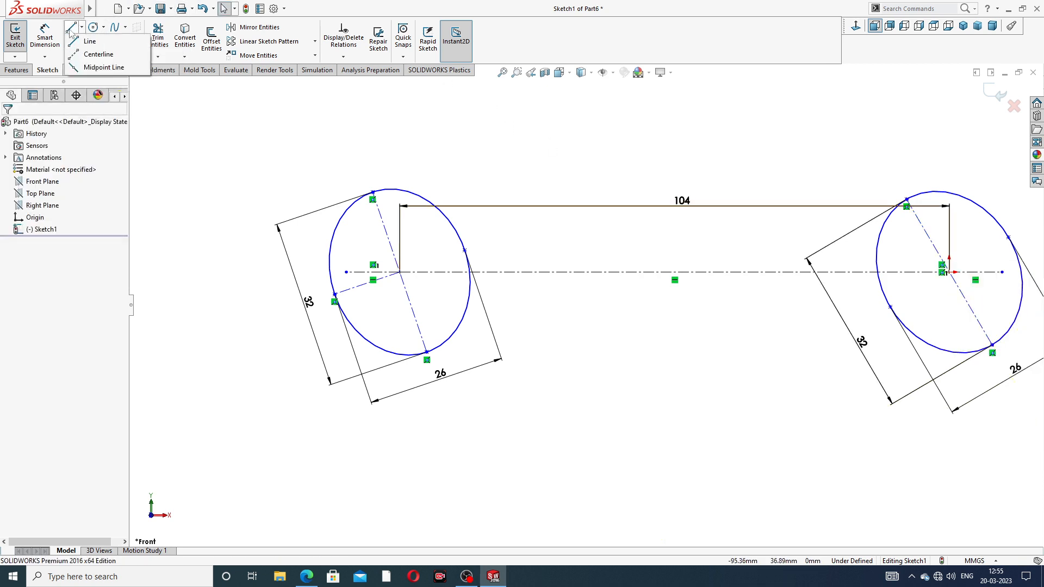
click(97, 54)
scroll(818, 270, up, 2)
scroll(818, 270, down, 4)
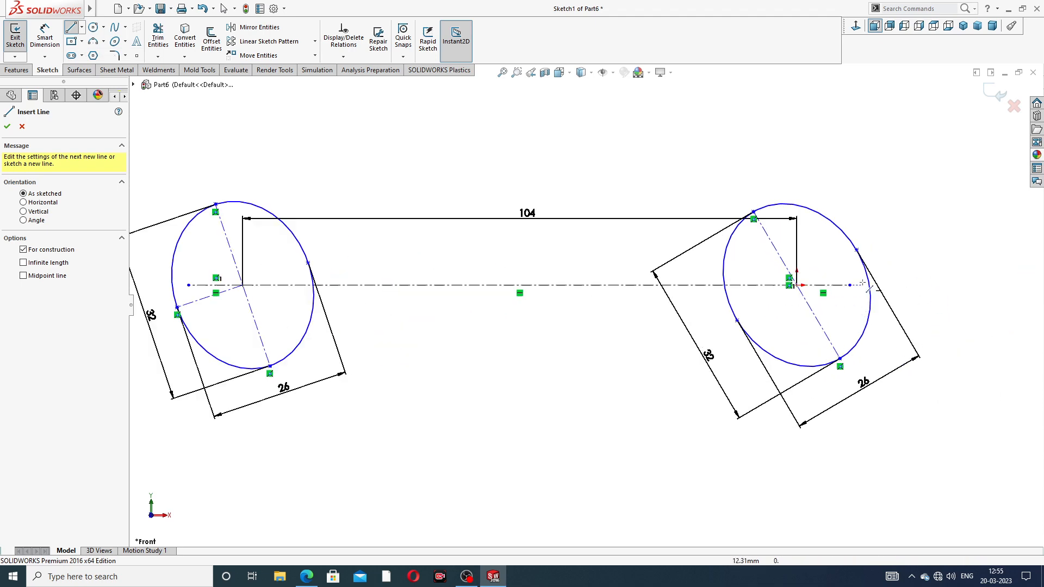
click(781, 291)
click(854, 247)
right_click(894, 179)
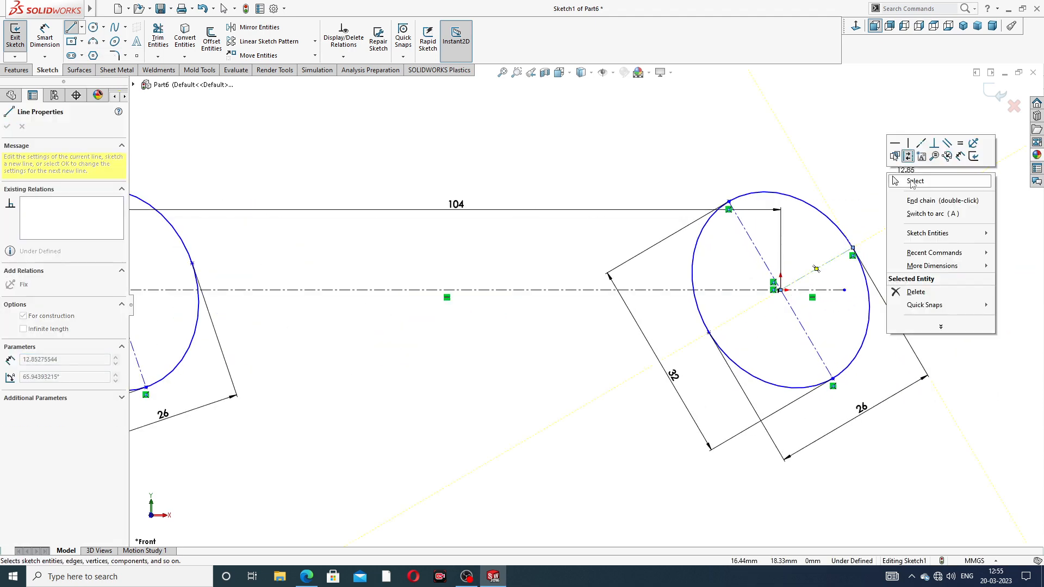
click(914, 185)
Consult the spanner PDF and dimension the angle between the left ellipse's horizontal centerline and minor-axis centerline to 18°.
scroll(684, 289, up, 2)
scroll(683, 289, up, 1)
scroll(493, 181, down, 2)
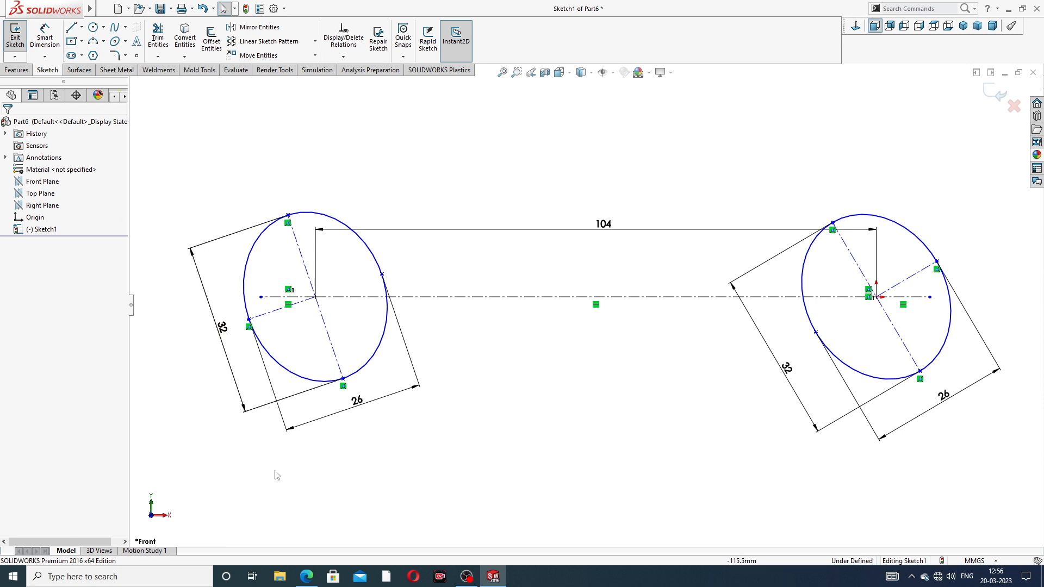
click(306, 577)
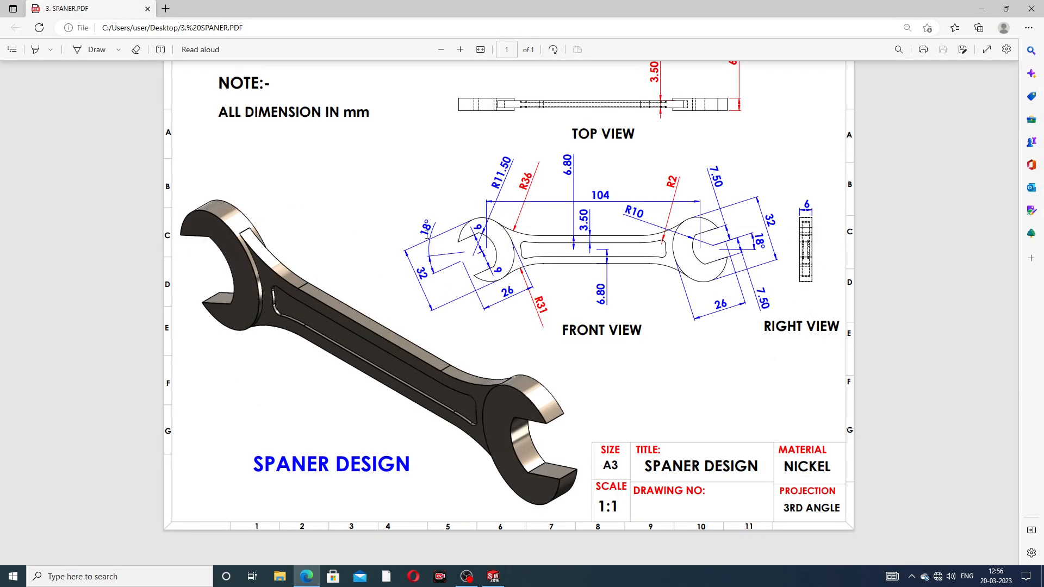
click(306, 576)
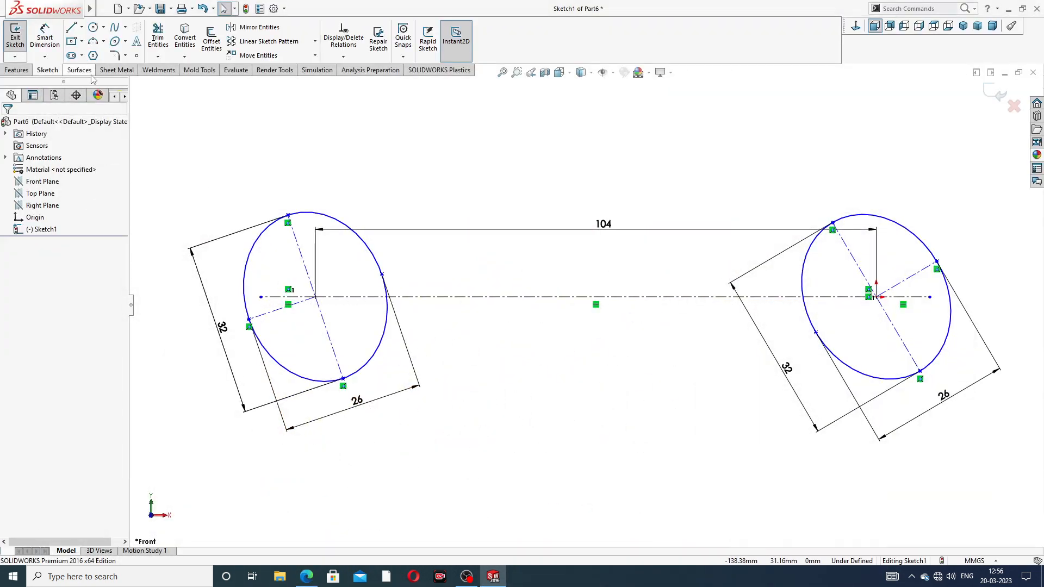
click(45, 36)
click(275, 298)
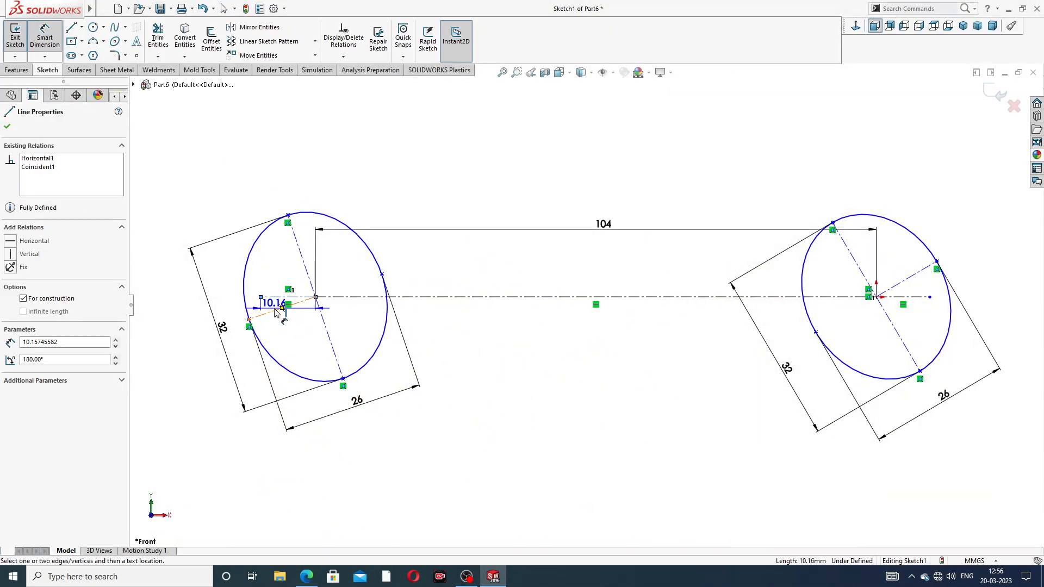
click(271, 316)
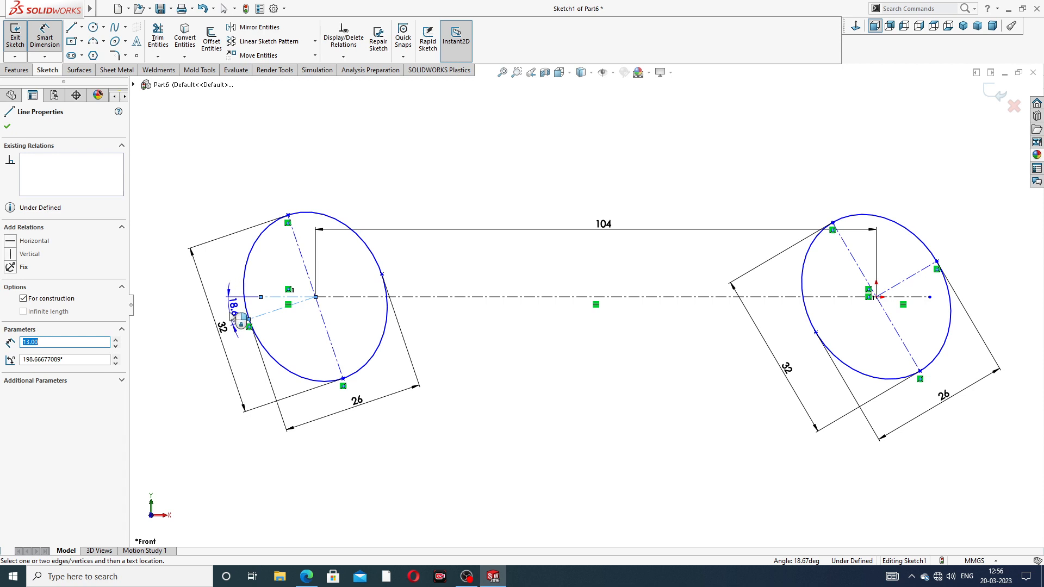
click(240, 305)
text(1)
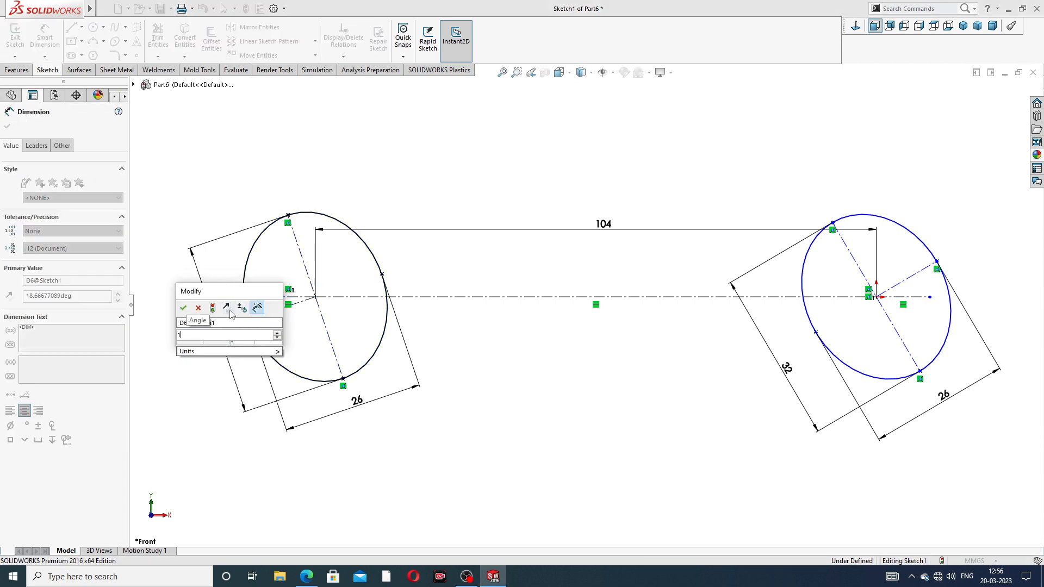
text(8)
key(Return)
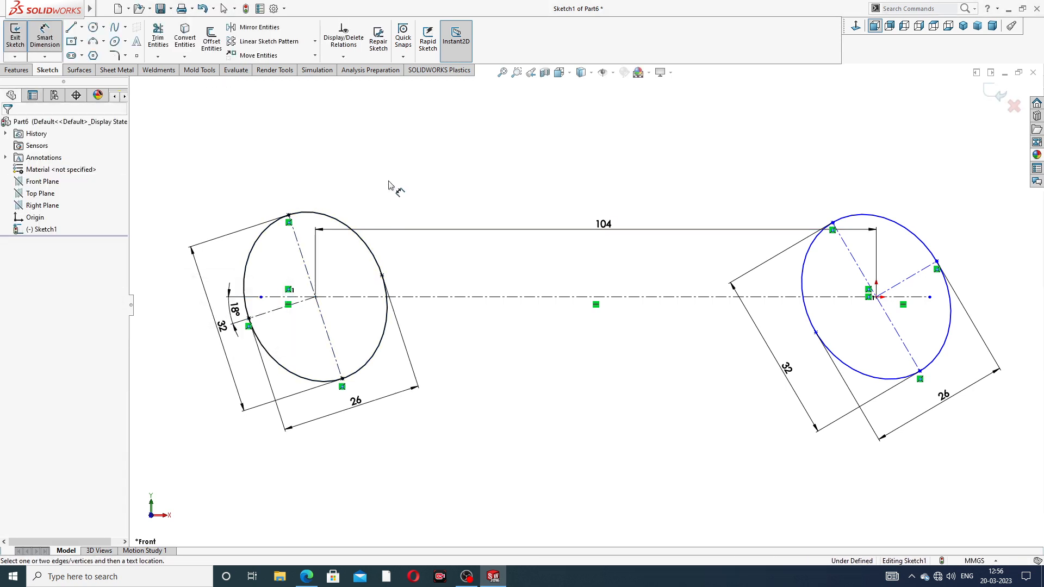
Dimension the angle between the right ellipse's minor-axis centerline and horizontal centerline to 18° and finish dimensioning.
click(918, 276)
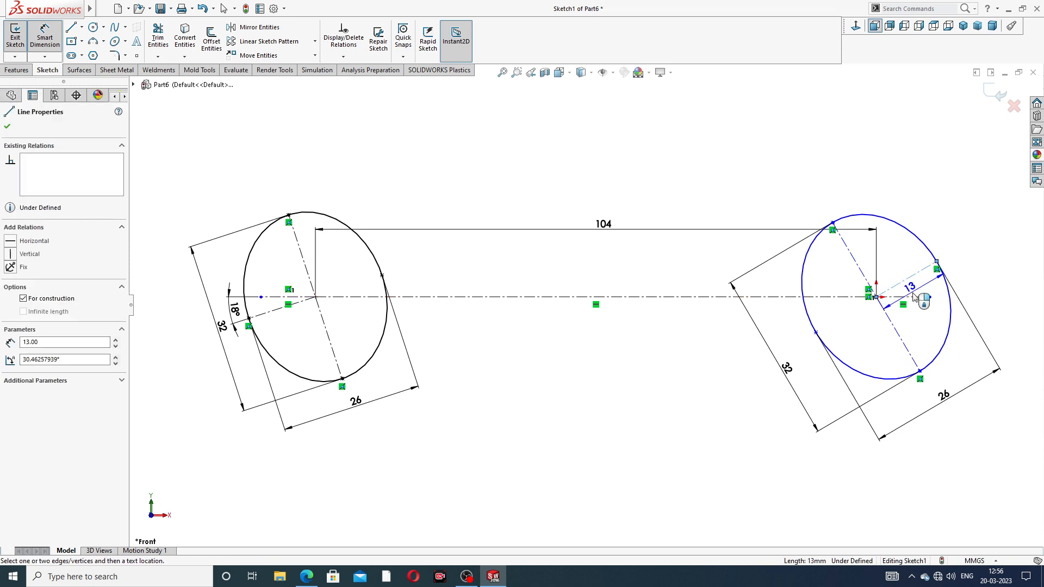
click(919, 297)
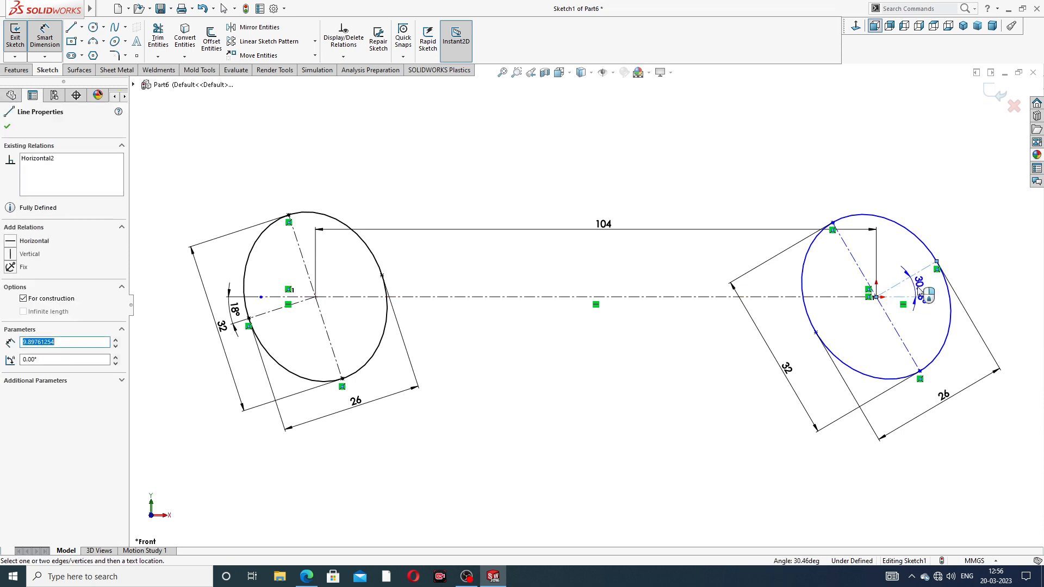
click(968, 264)
text(18)
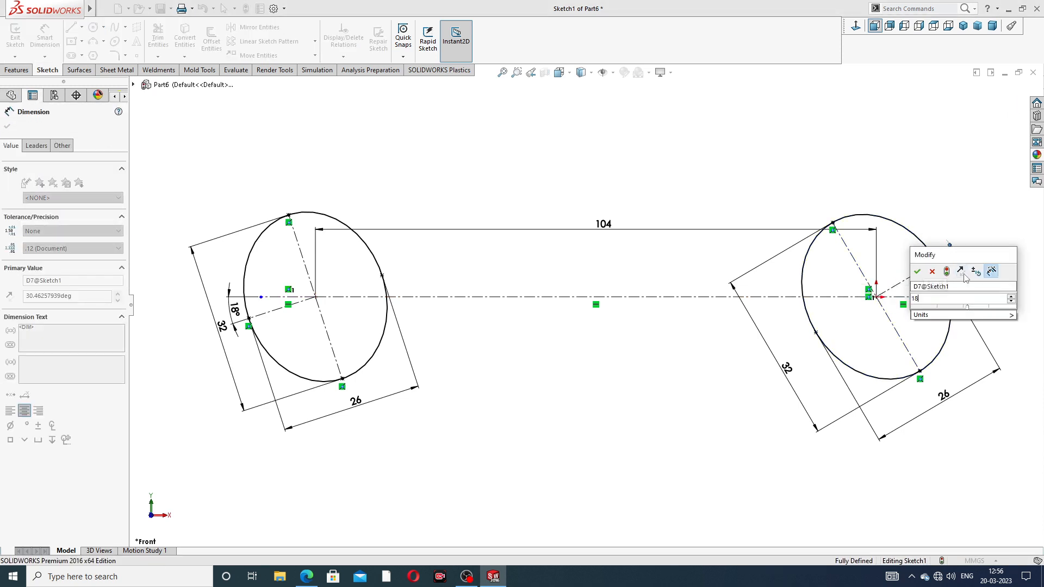
key(Return)
key(f)
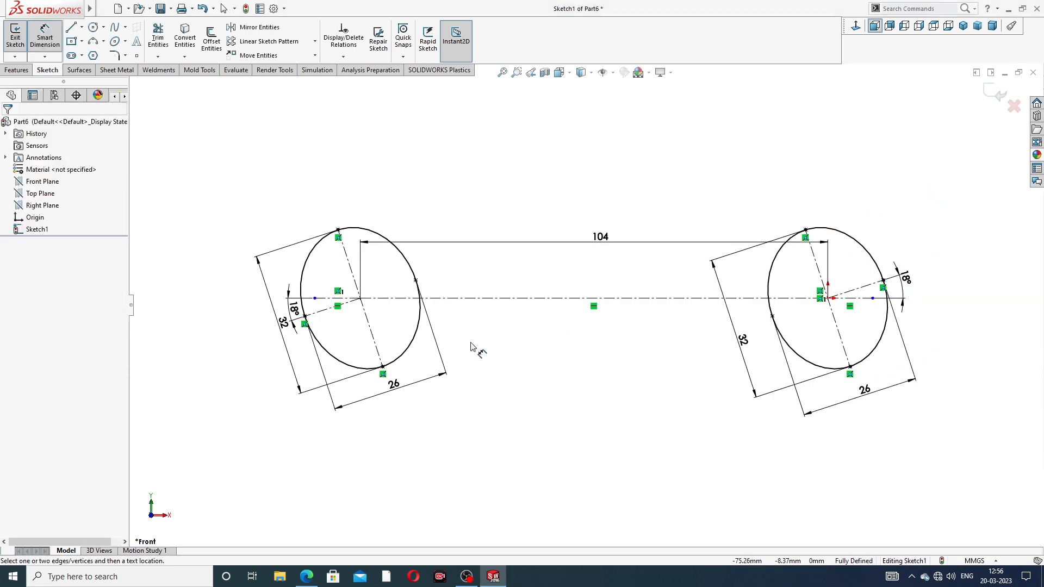
right_click(777, 173)
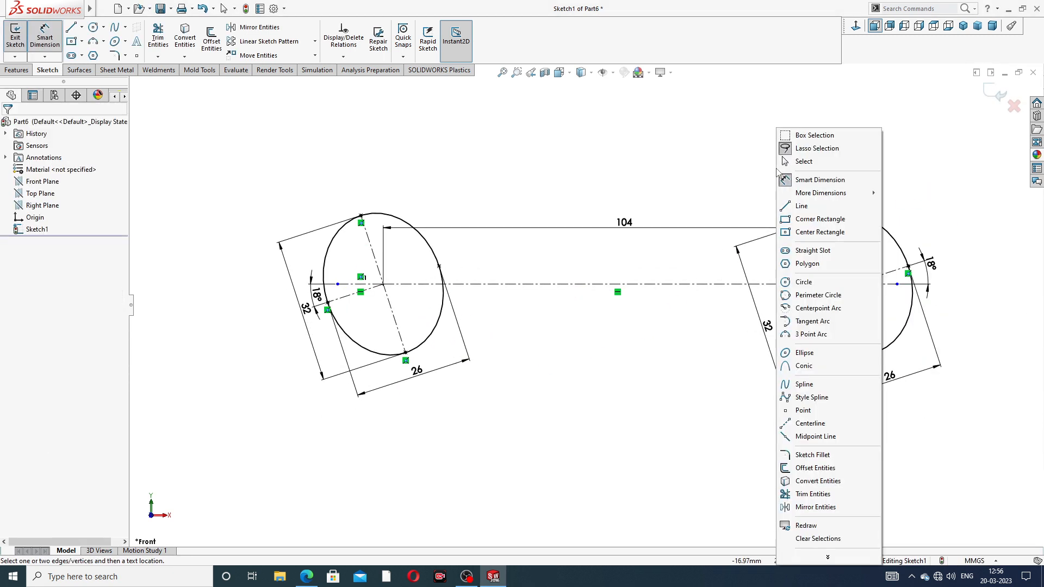
click(804, 162)
Consult the spanner PDF and offset the left ellipse's minor-axis centerline 9 mm in both directions with dimensions added.
scroll(327, 296, down, 1)
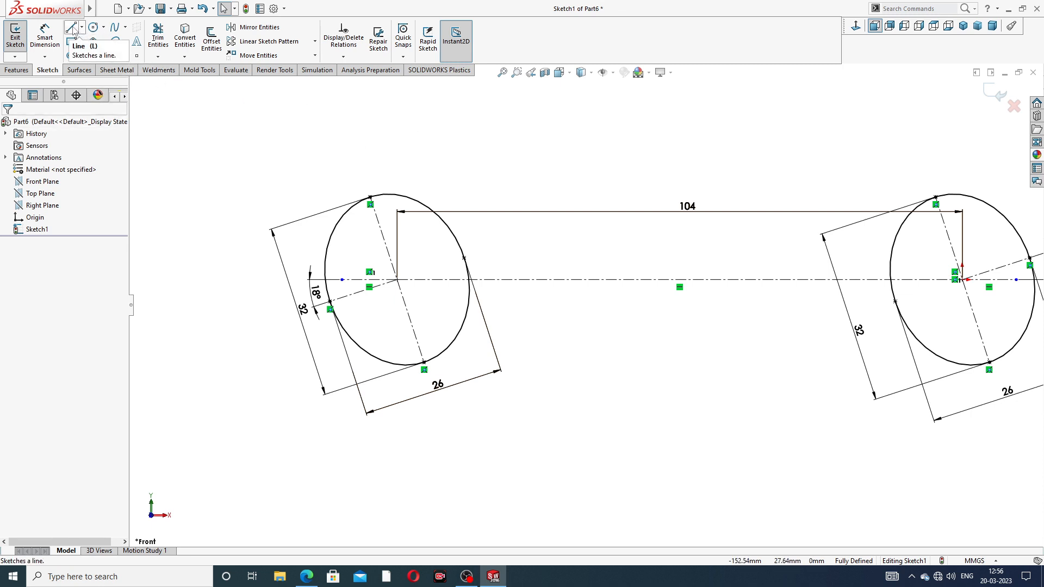
scroll(383, 287, down, 2)
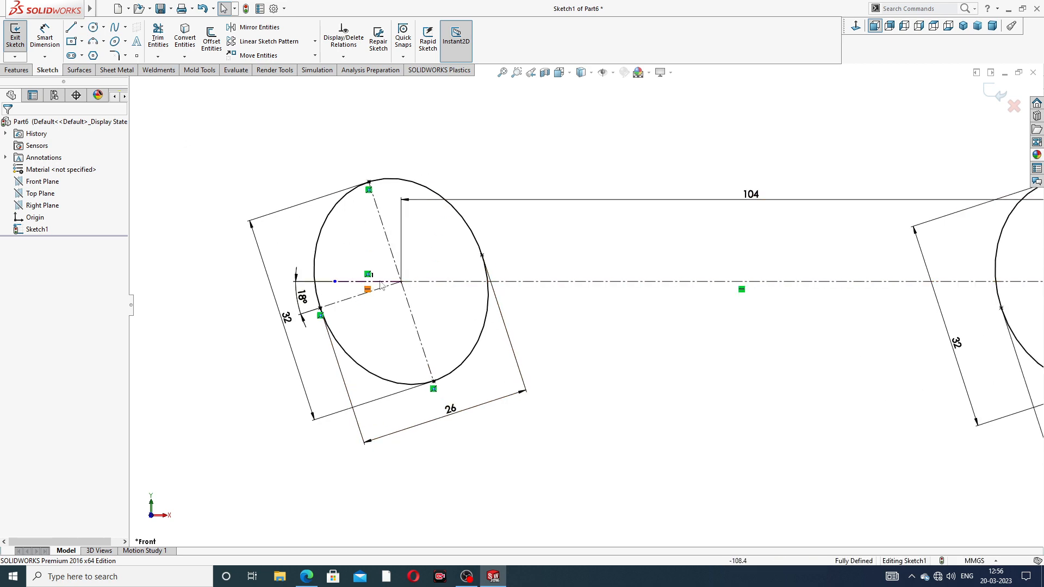
click(307, 576)
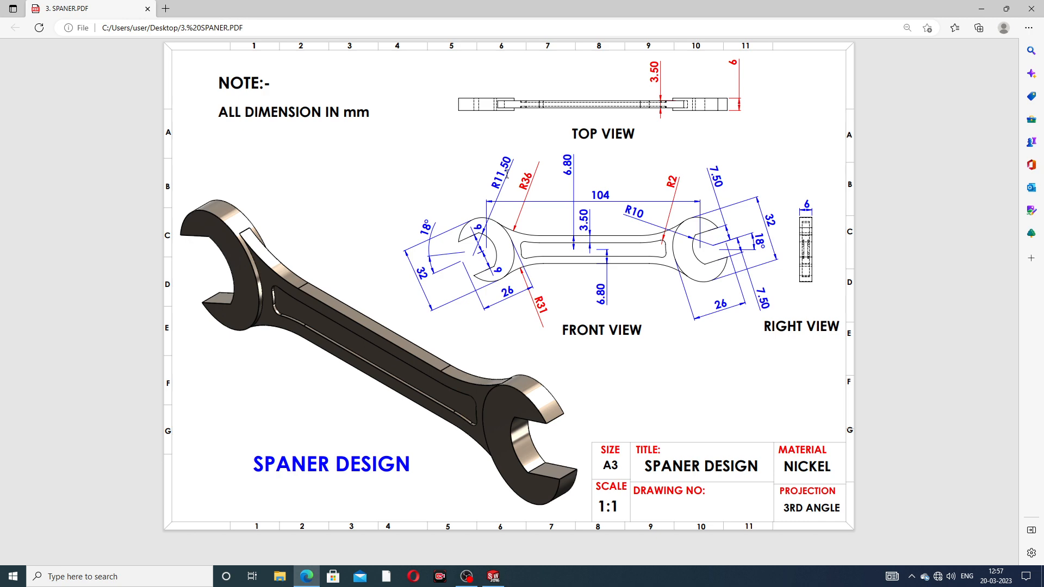
click(308, 577)
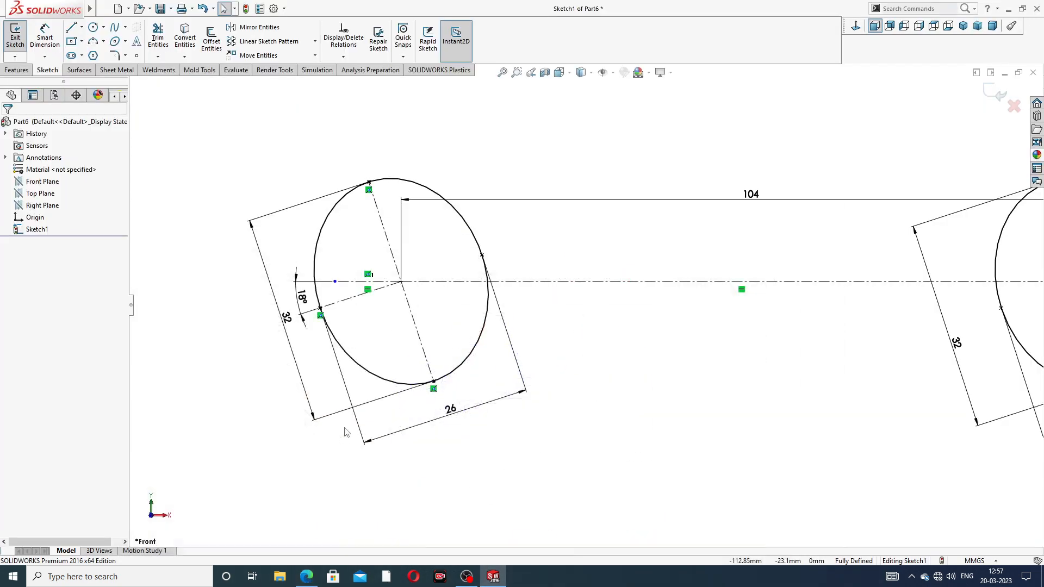
click(212, 48)
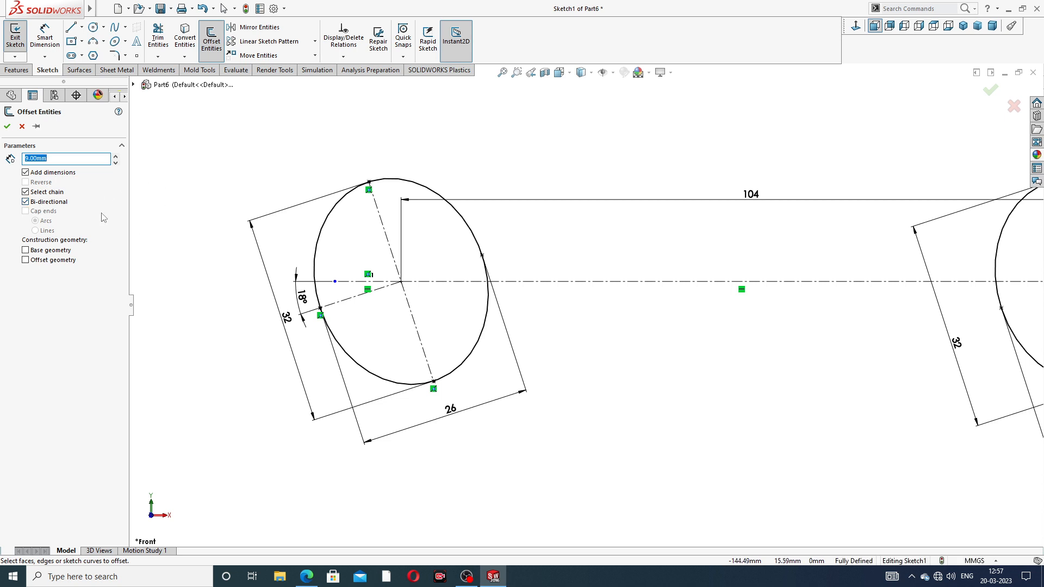
click(350, 302)
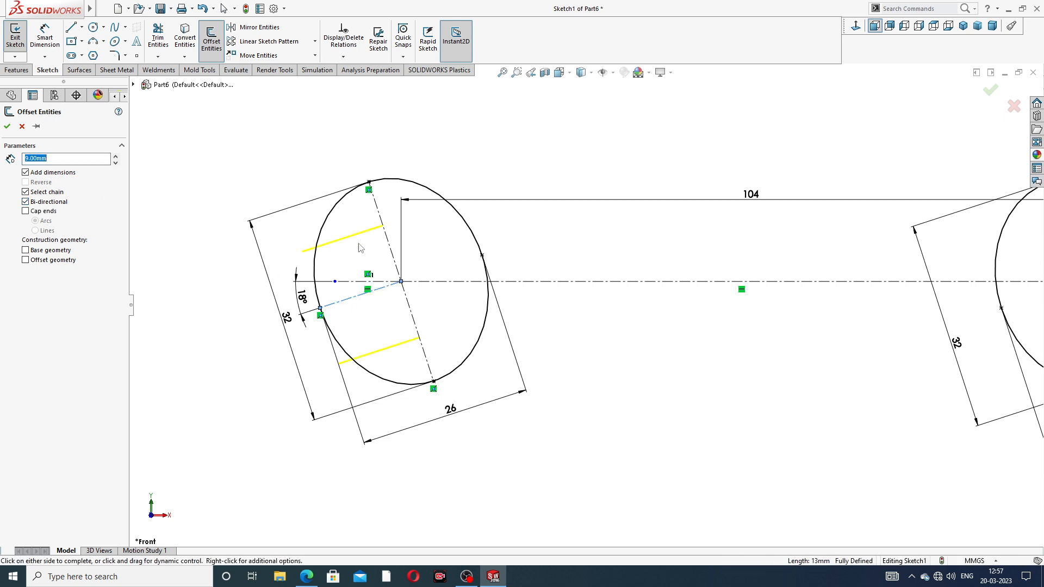
click(7, 127)
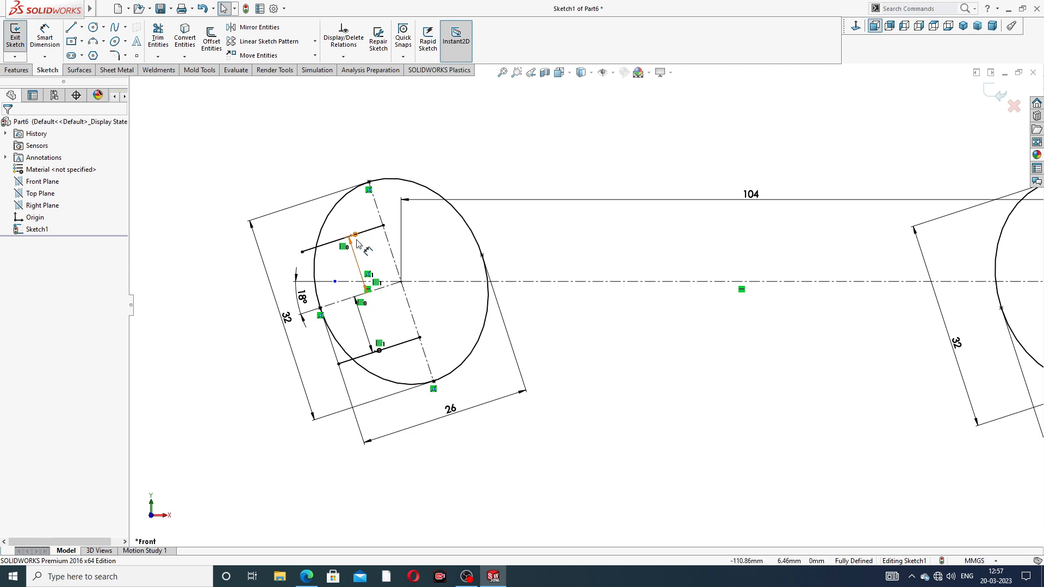
Reposition the two 9 mm offset dimensions inside the left ellipse so they read clearly between the jaw lines.
click(379, 350)
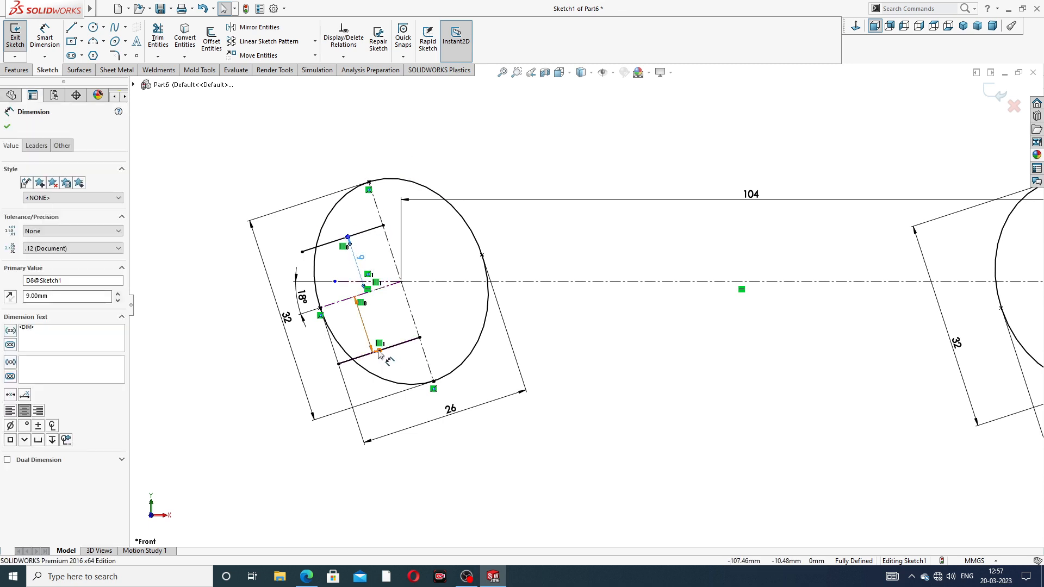
click(380, 321)
click(472, 174)
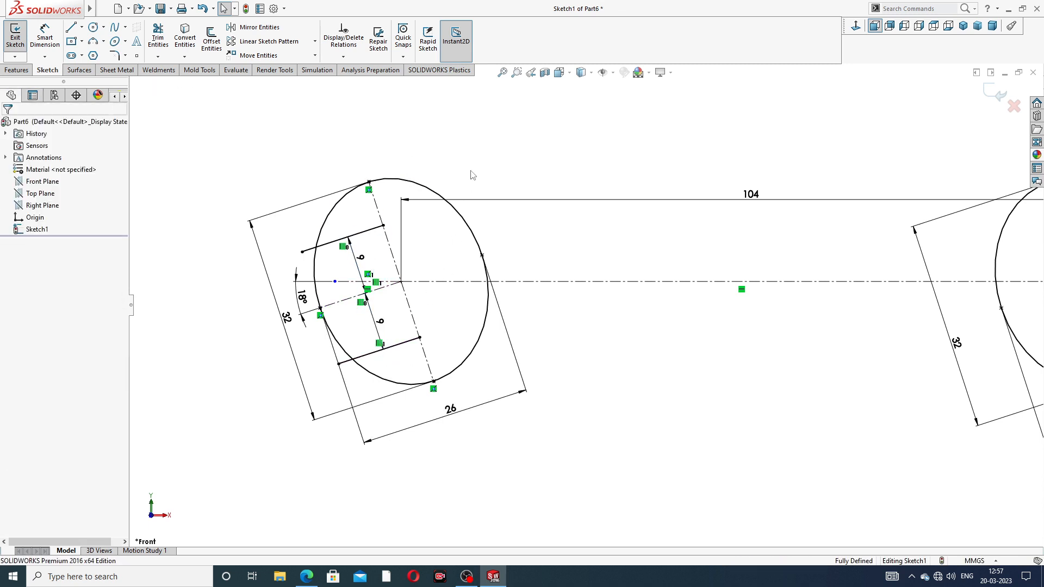
Sketch a 3 Point Arc of about 10.6 mm radius joining the left jaw lines' inner ends, bulging toward the handle.
click(104, 42)
click(117, 79)
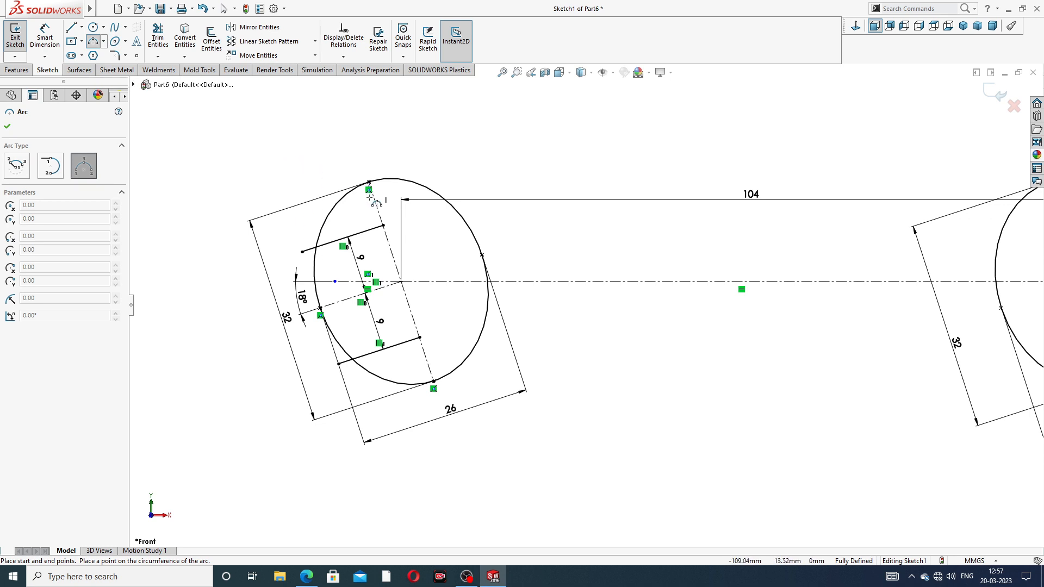
click(384, 226)
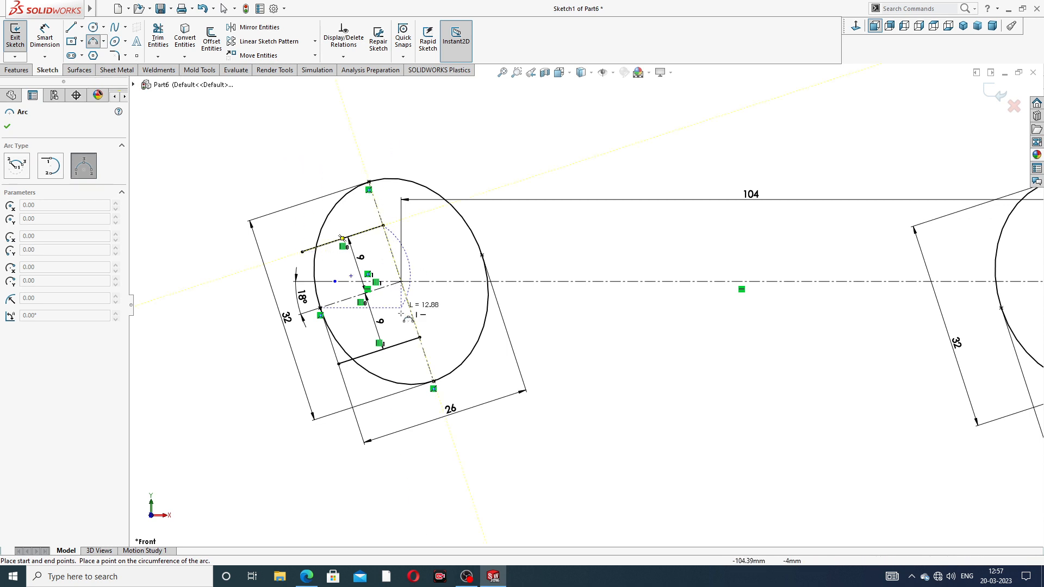
click(419, 338)
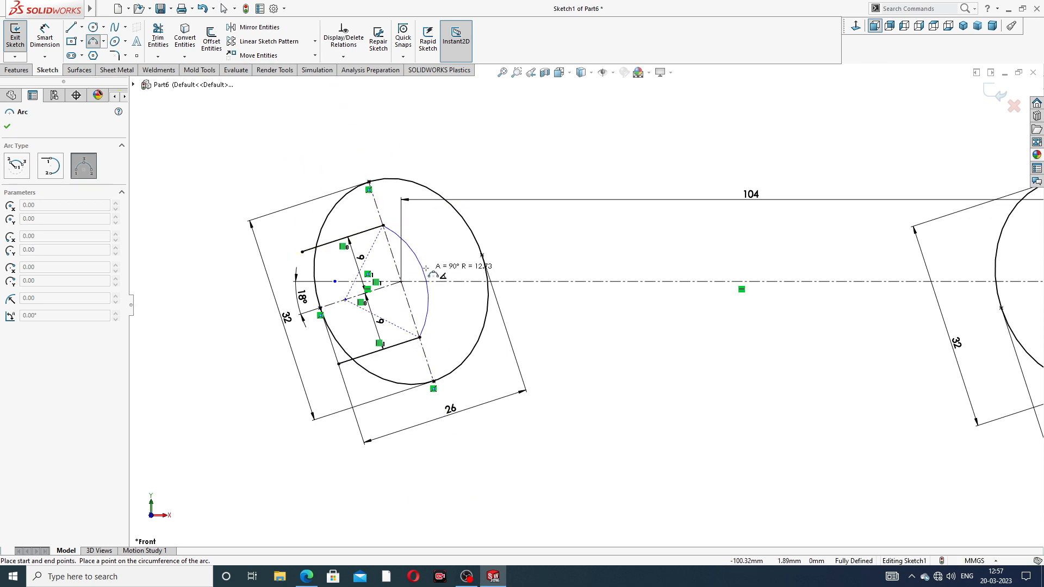
click(435, 292)
right_click(546, 133)
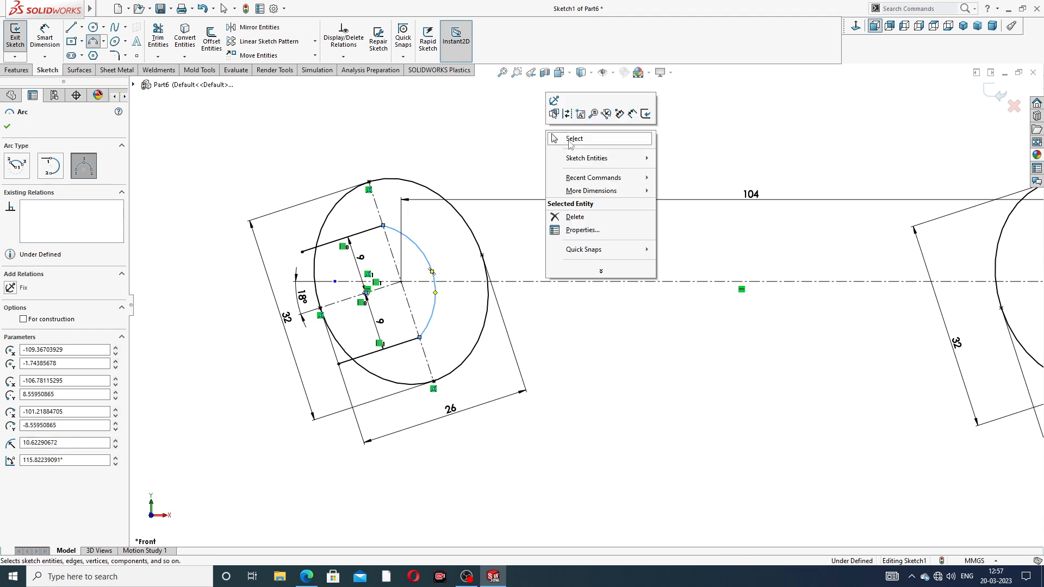
click(568, 143)
Dimension the left jaw arc's radius to 11.5 mm, check the spanner PDF and finish dimensioning.
scroll(397, 249, down, 3)
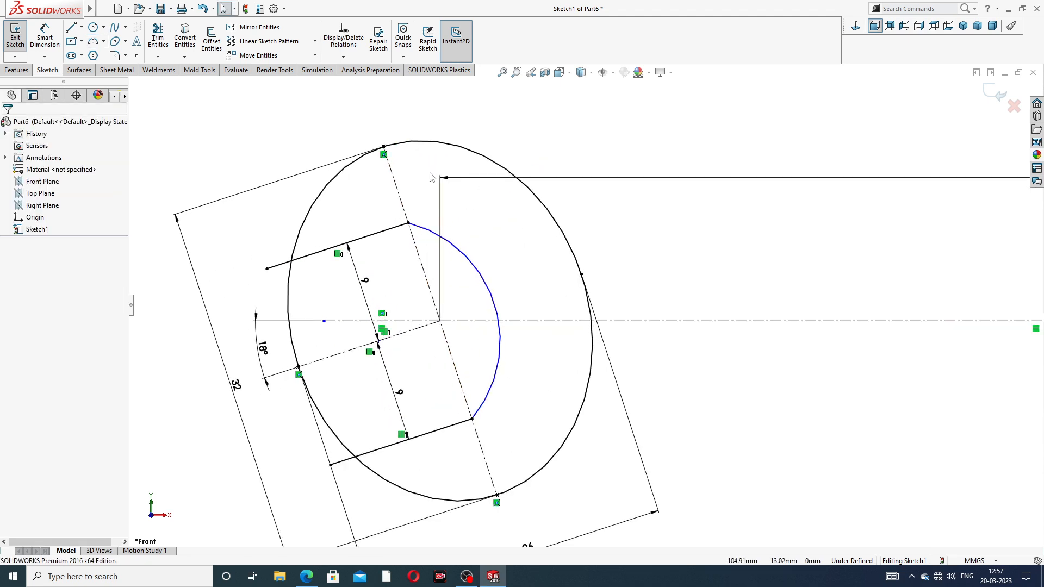
click(45, 39)
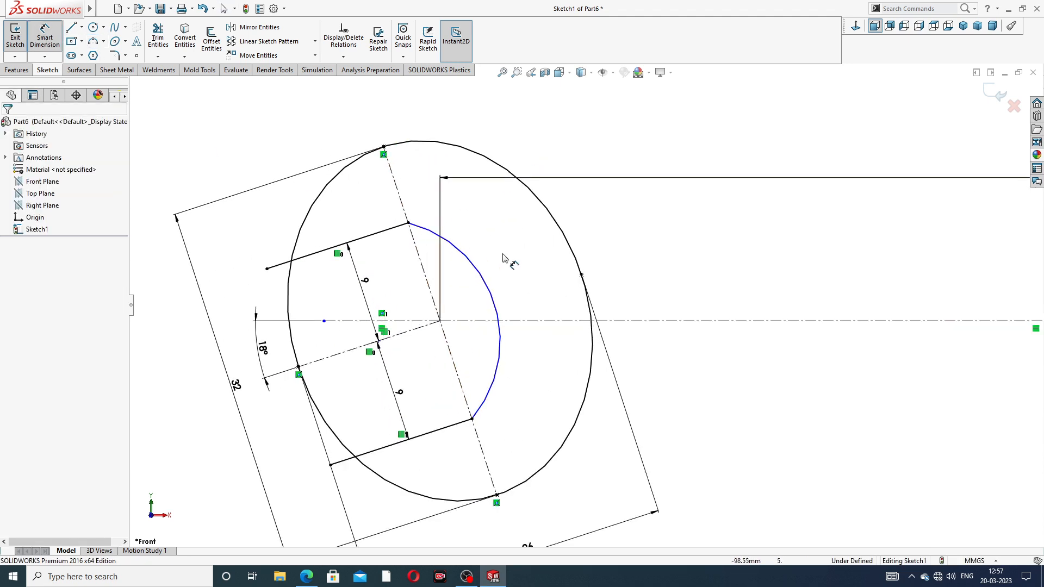
click(480, 273)
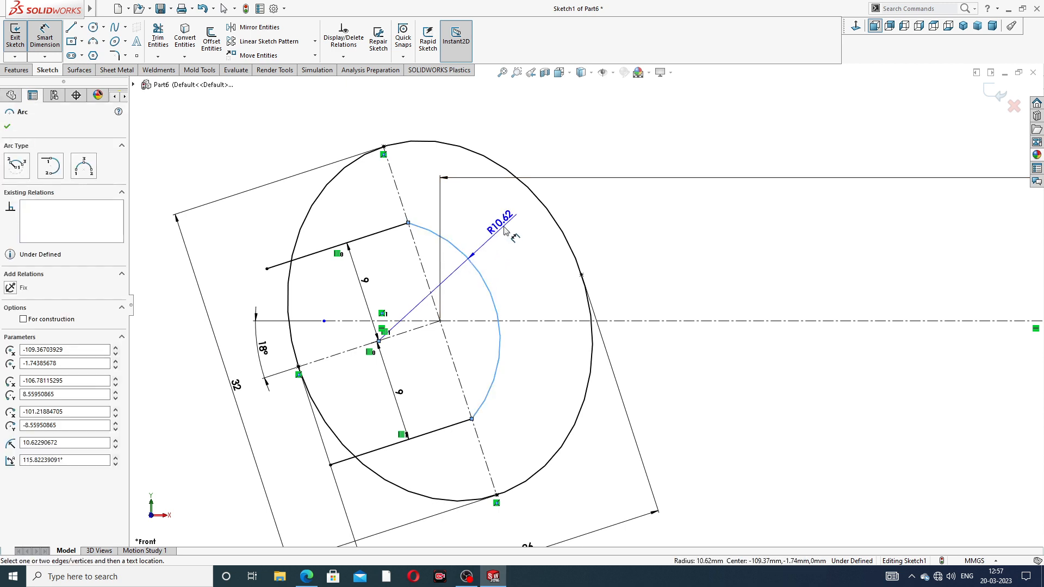
click(498, 240)
text(11.5)
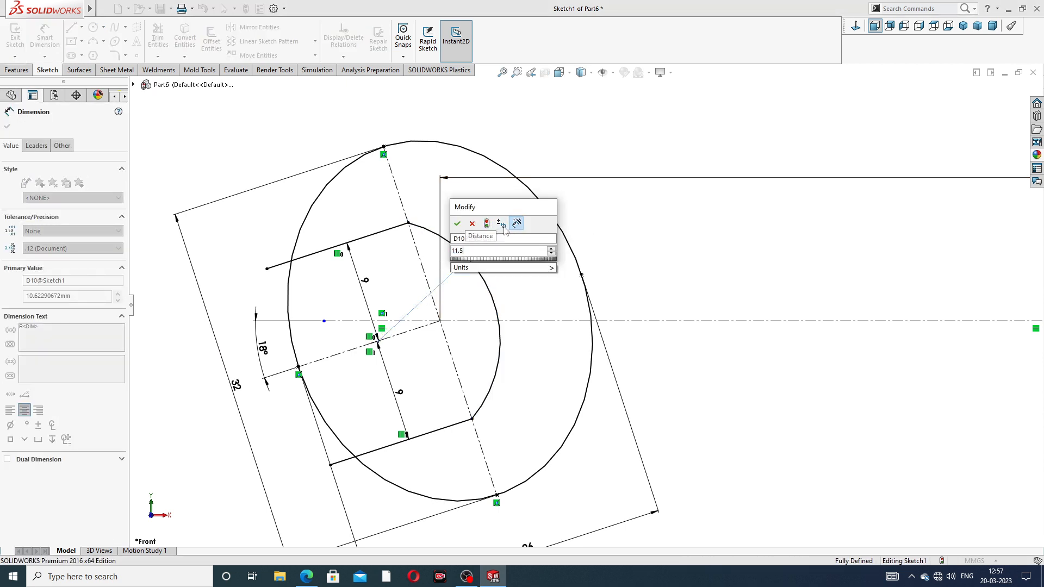
key(Return)
key(Escape)
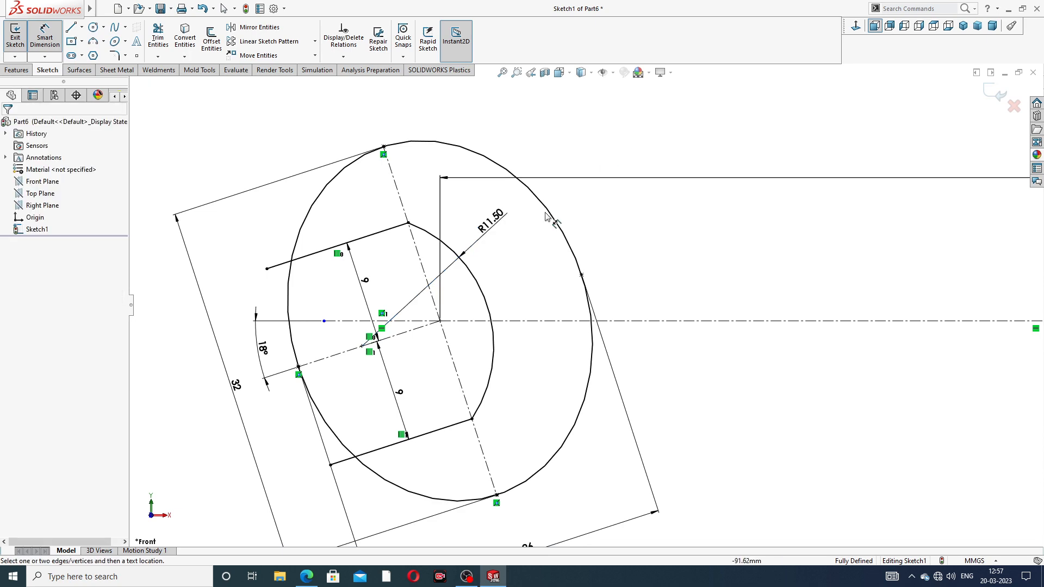
key(alt+Tab)
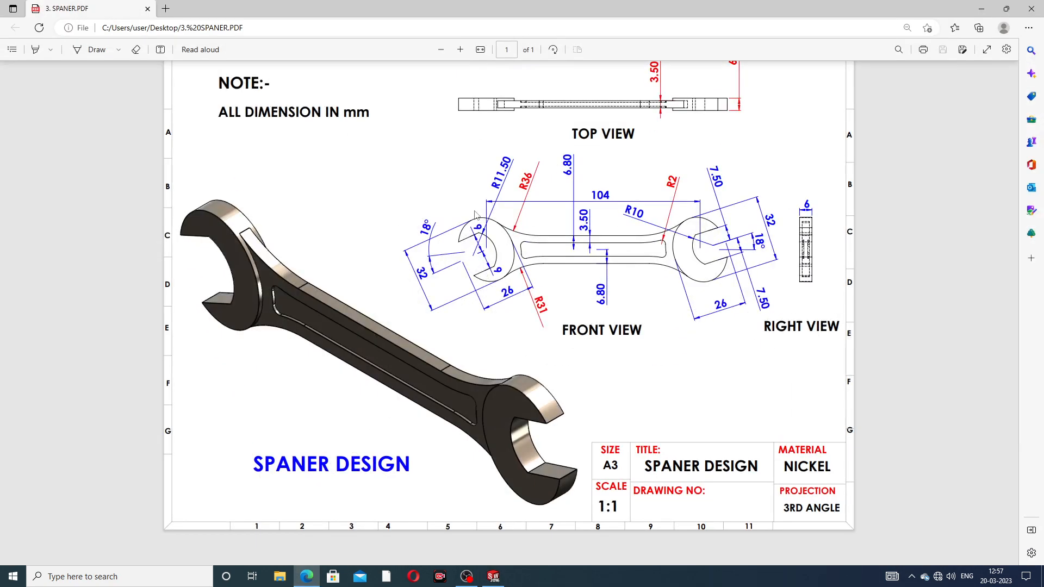
click(302, 579)
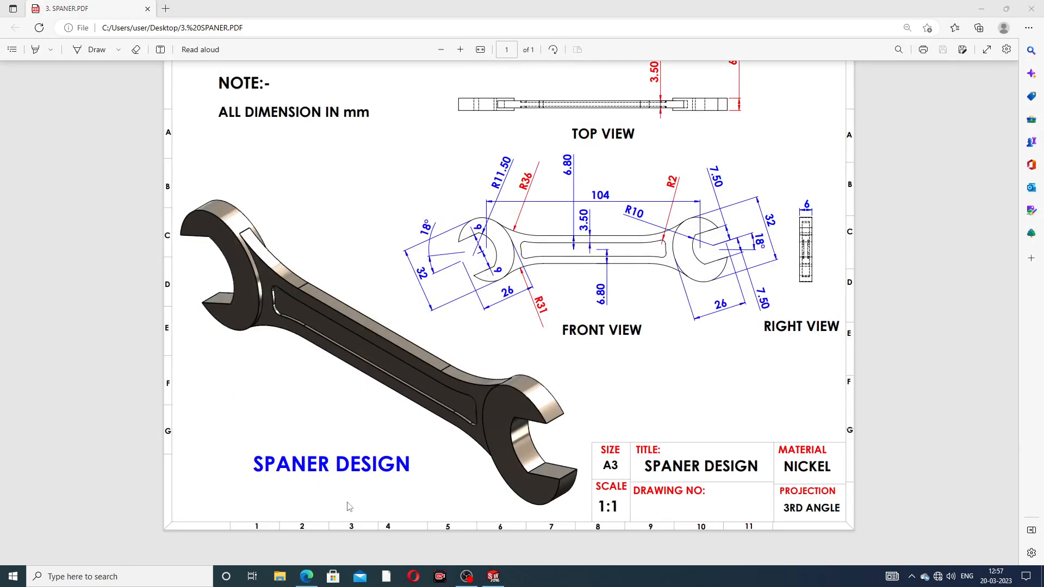
click(431, 426)
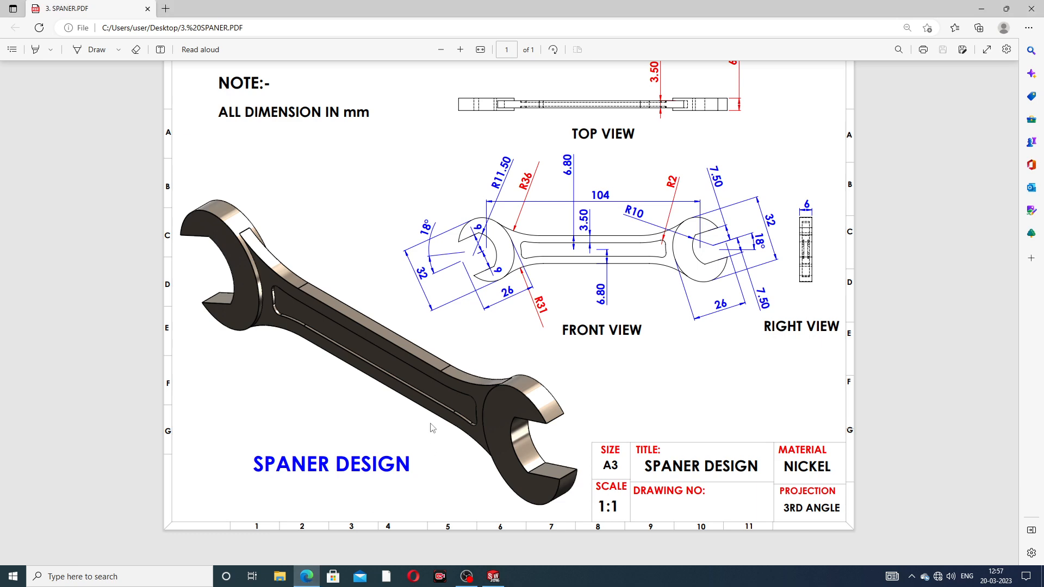
click(306, 580)
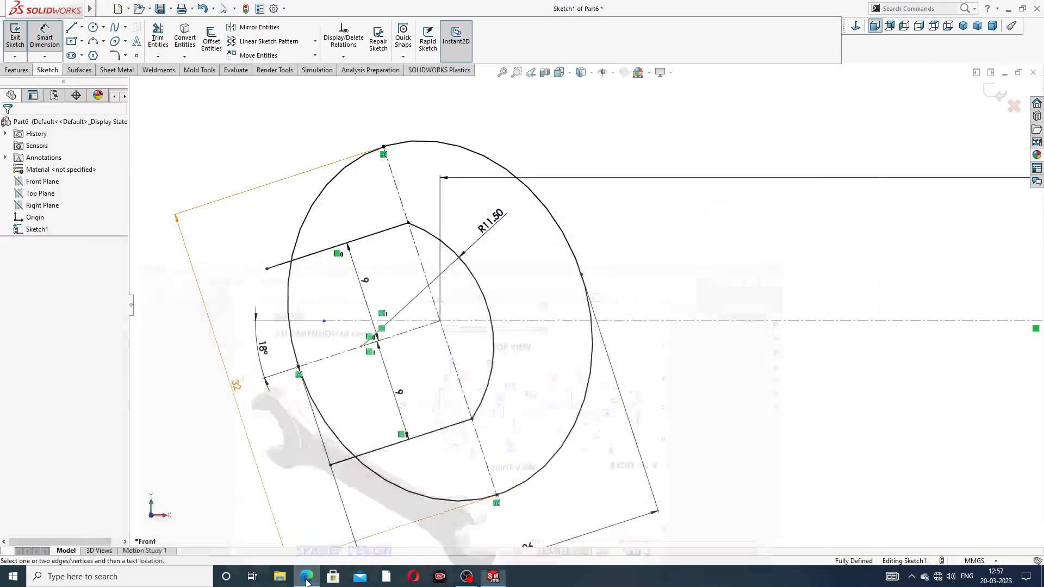
right_click(533, 163)
click(551, 161)
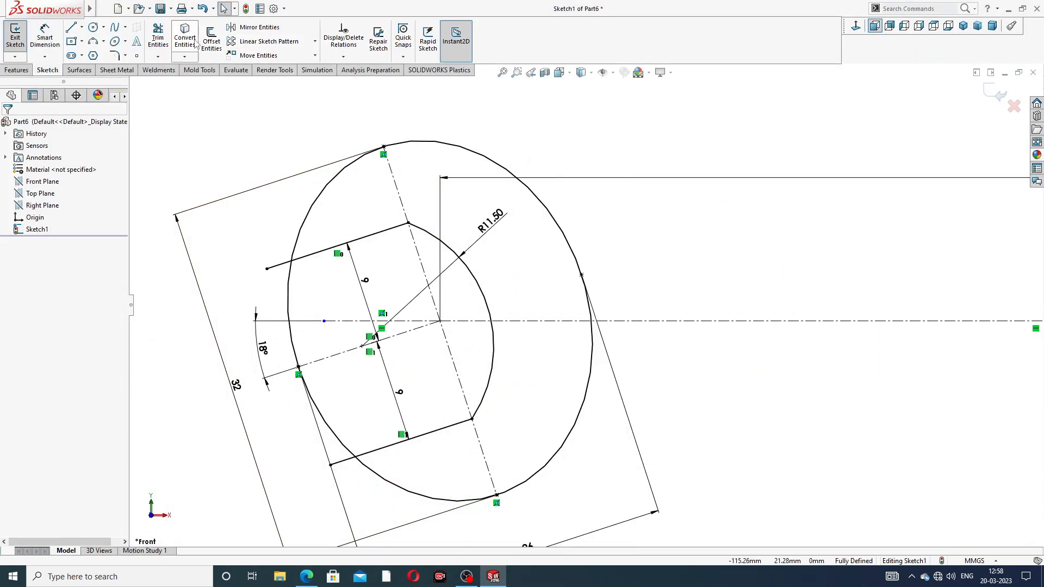
Trim the left jaw lines' ends outside the ellipse and the ellipse segments between them to open the jaw.
click(157, 38)
scroll(348, 280, down, 2)
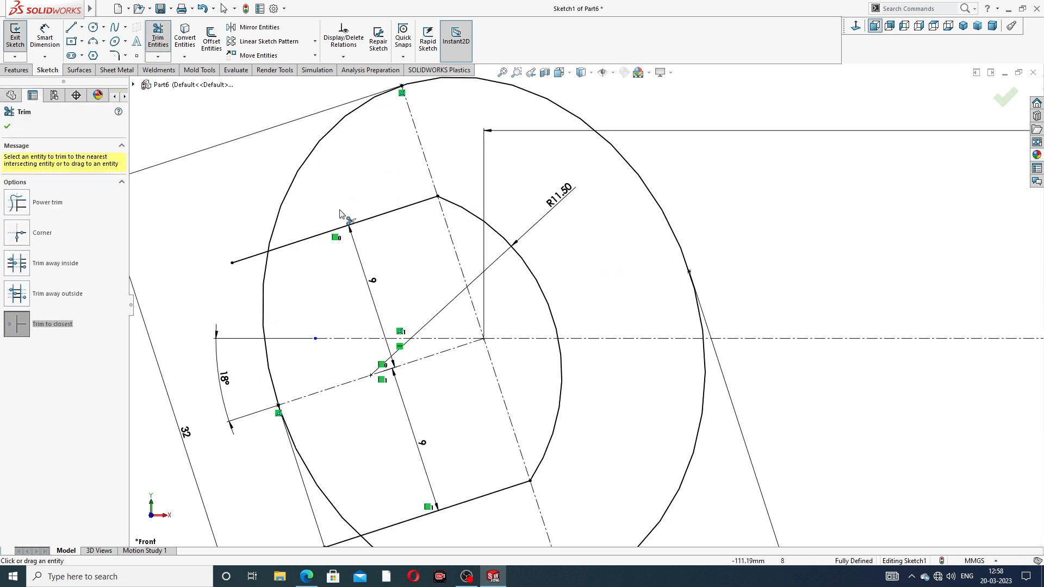
click(248, 260)
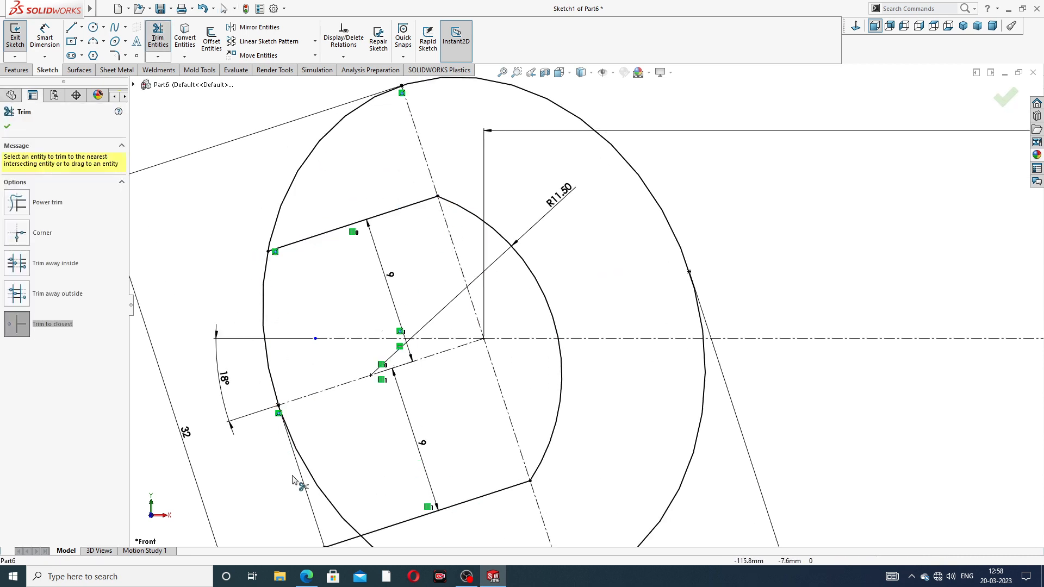
click(264, 305)
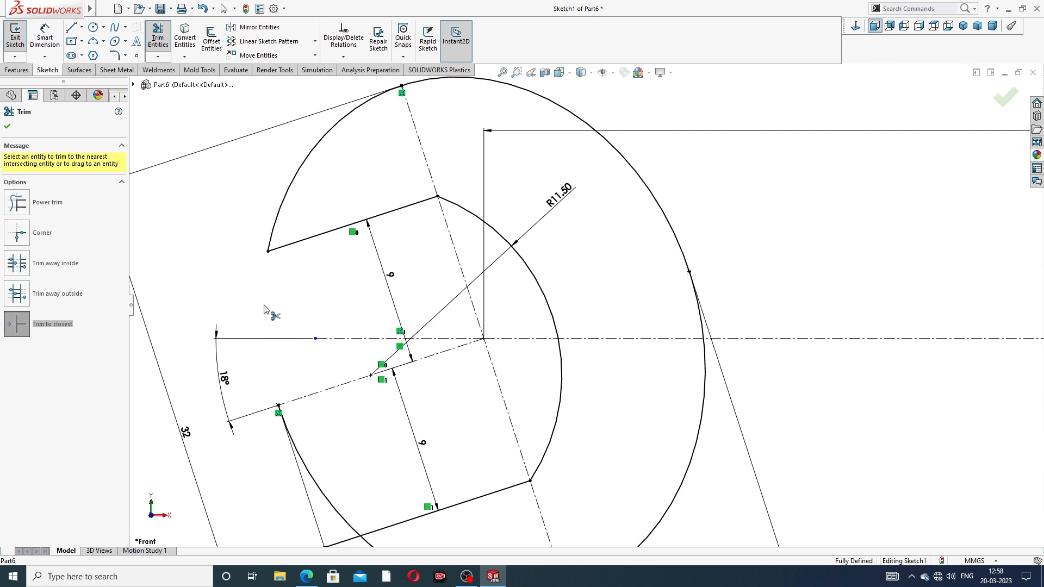
scroll(321, 434, up, 2)
click(408, 439)
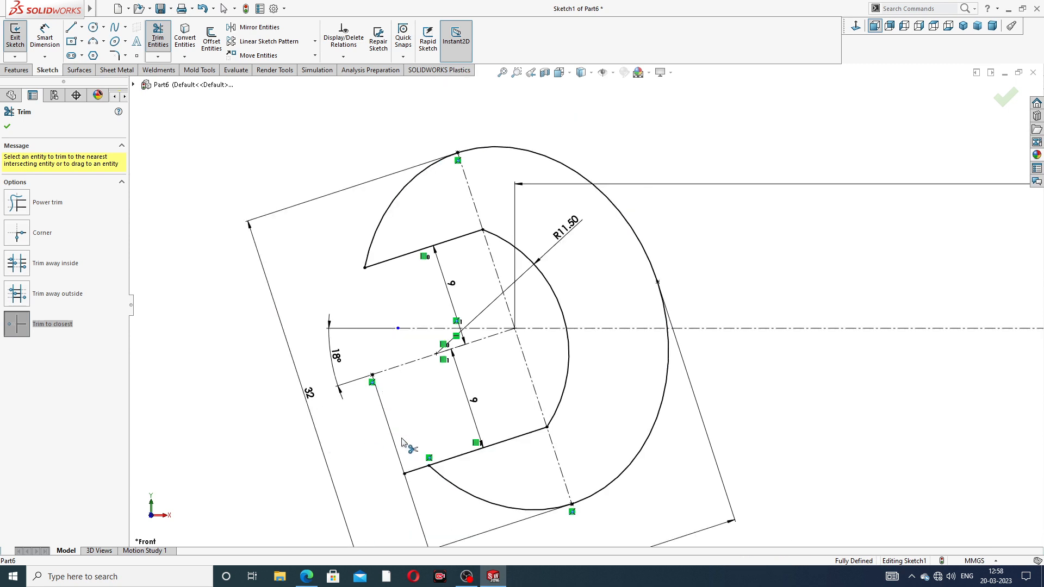
click(418, 470)
scroll(648, 264, up, 2)
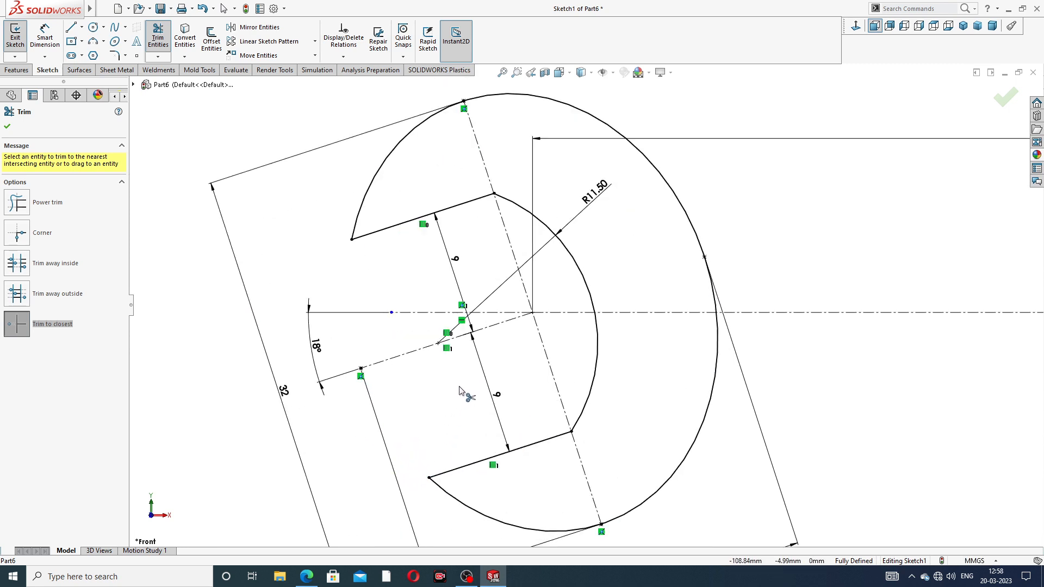
click(8, 128)
Offset the right ellipse's minor-axis centerline 7.5 mm in both directions with dimensions added.
scroll(700, 288, up, 2)
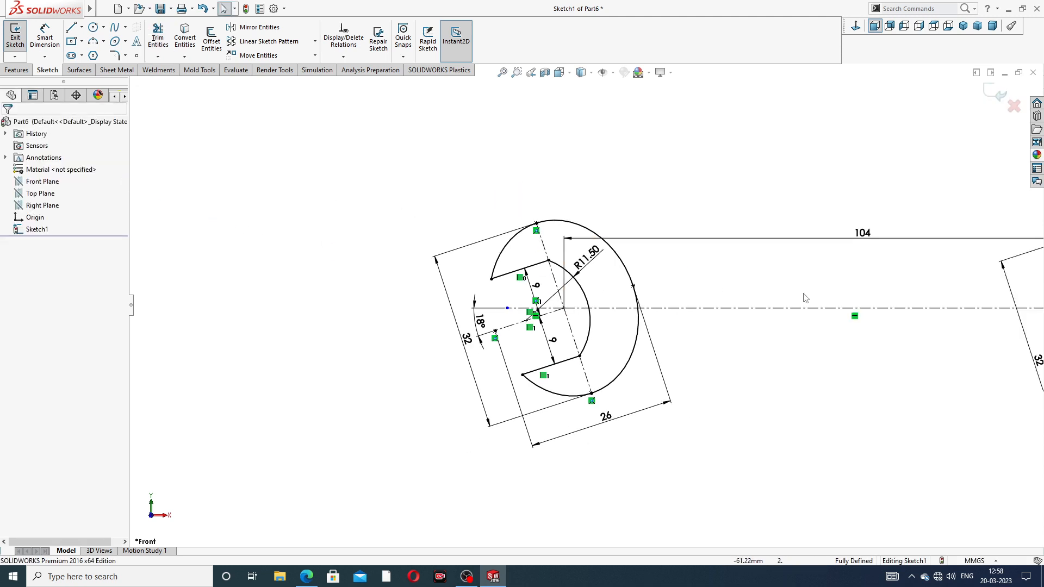
scroll(805, 298, up, 3)
scroll(812, 351, down, 2)
scroll(818, 282, down, 2)
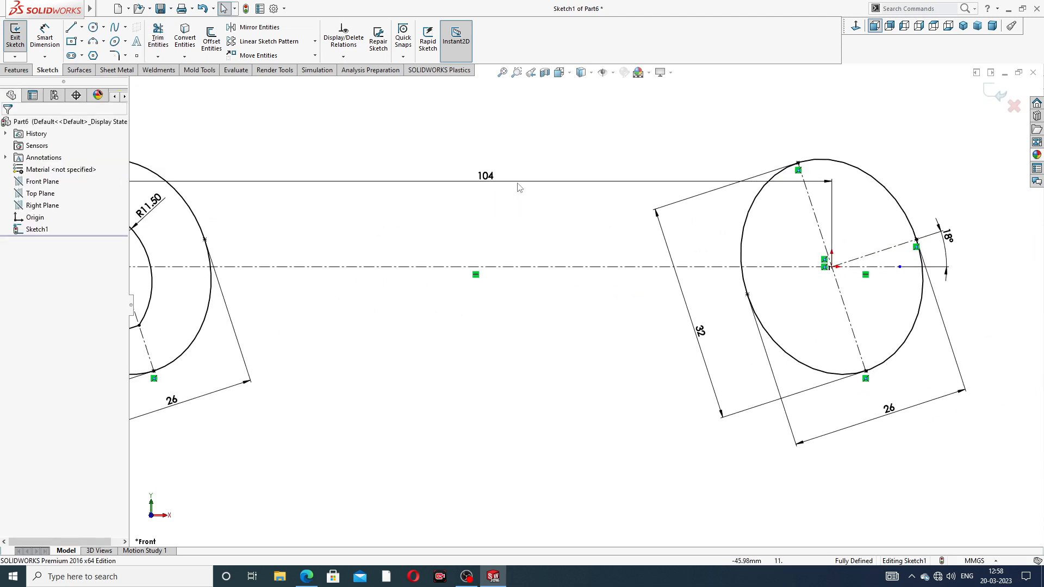
click(213, 41)
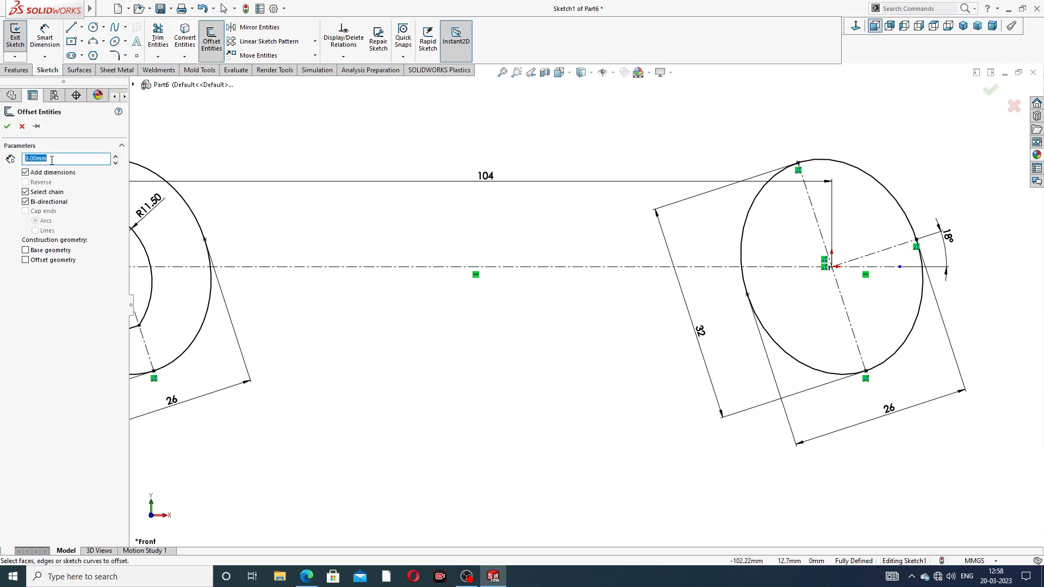
text(7)
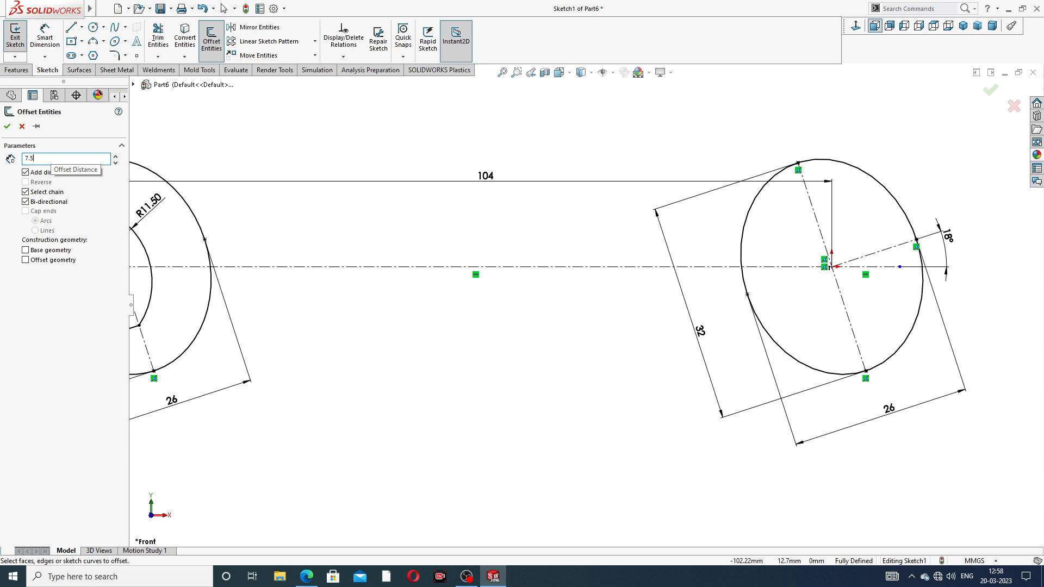
text(.5)
key(Return)
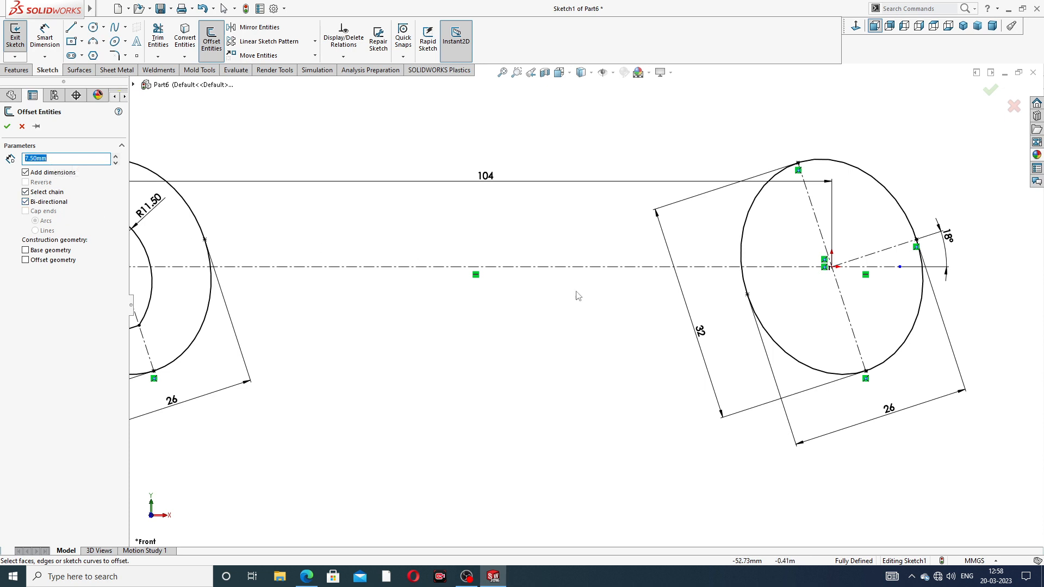
click(883, 254)
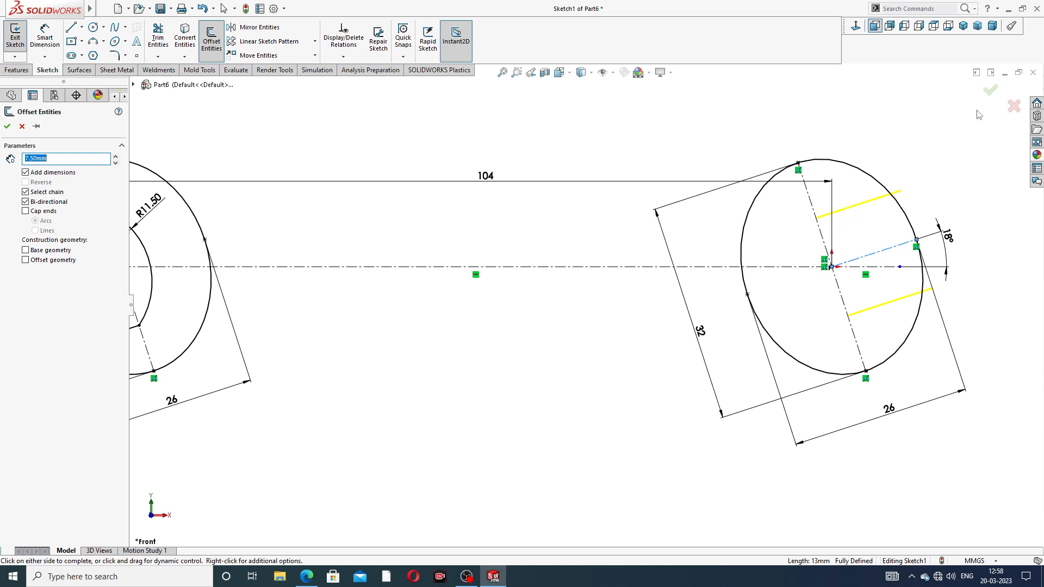
click(989, 93)
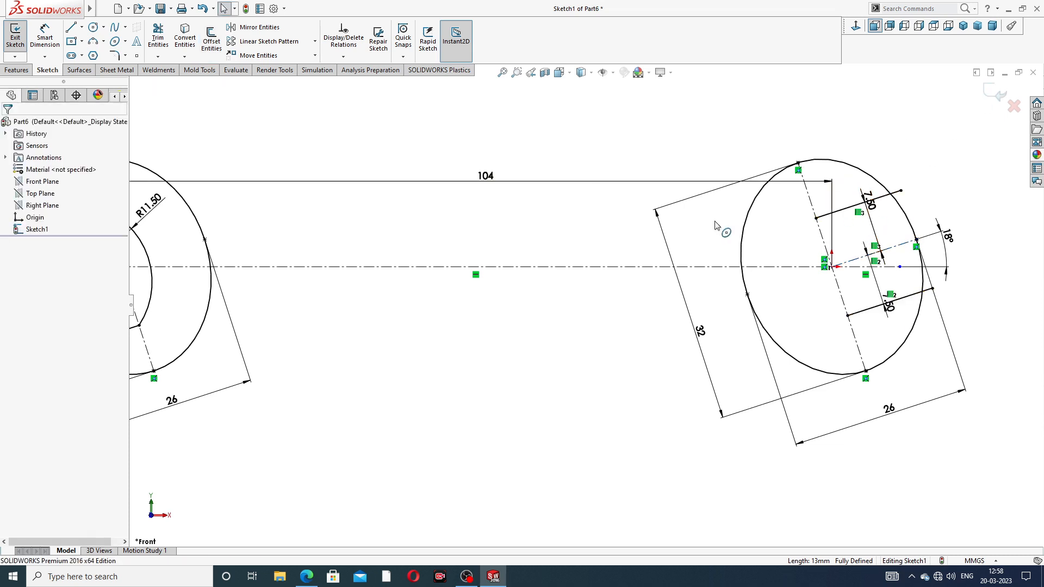
Sketch a 3 Point Arc of about 8.5 mm radius joining the right jaw lines' inner ends, bulging toward the handle.
click(104, 42)
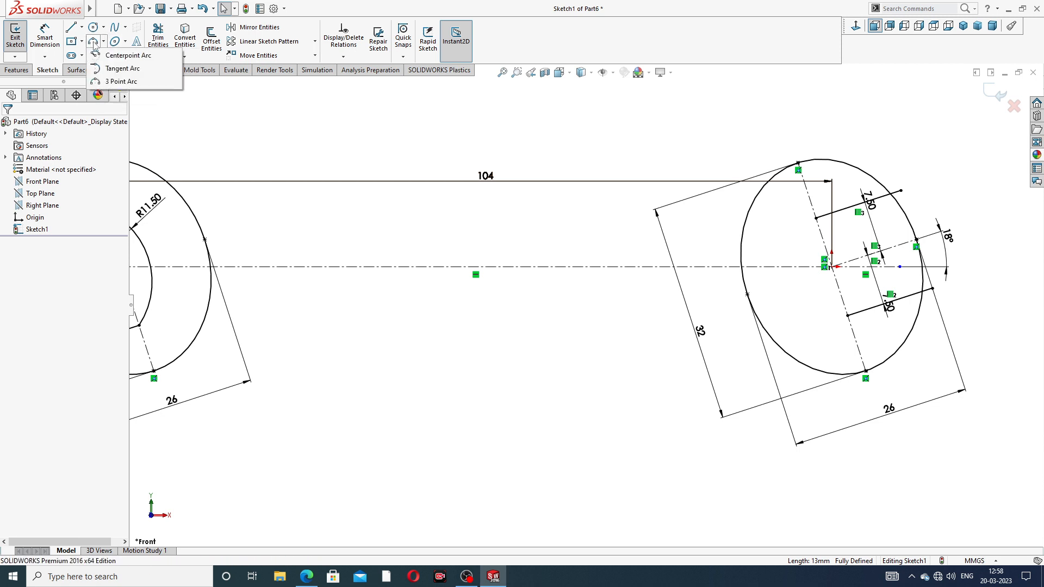
click(120, 82)
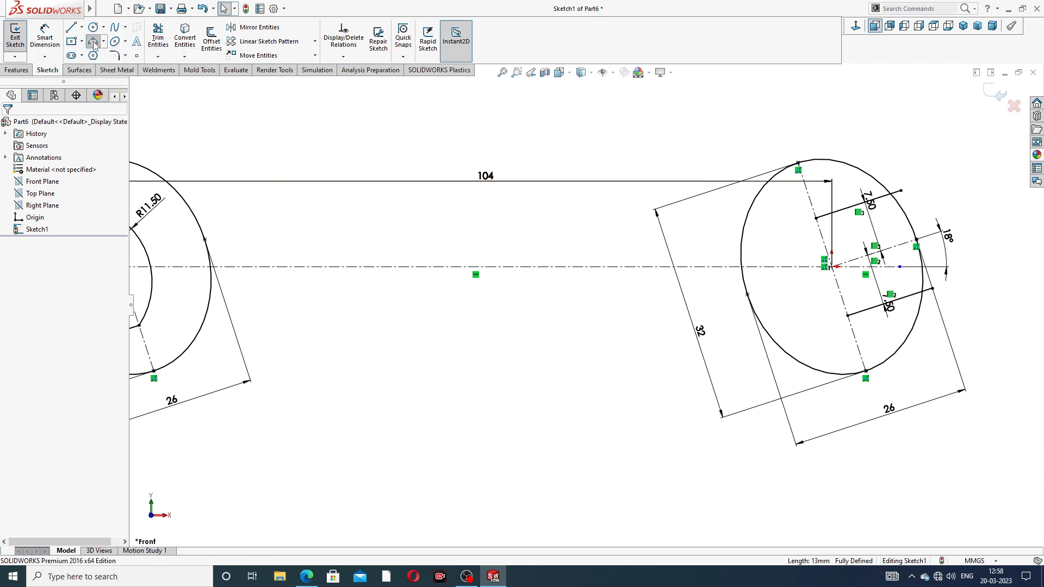
click(816, 218)
click(848, 315)
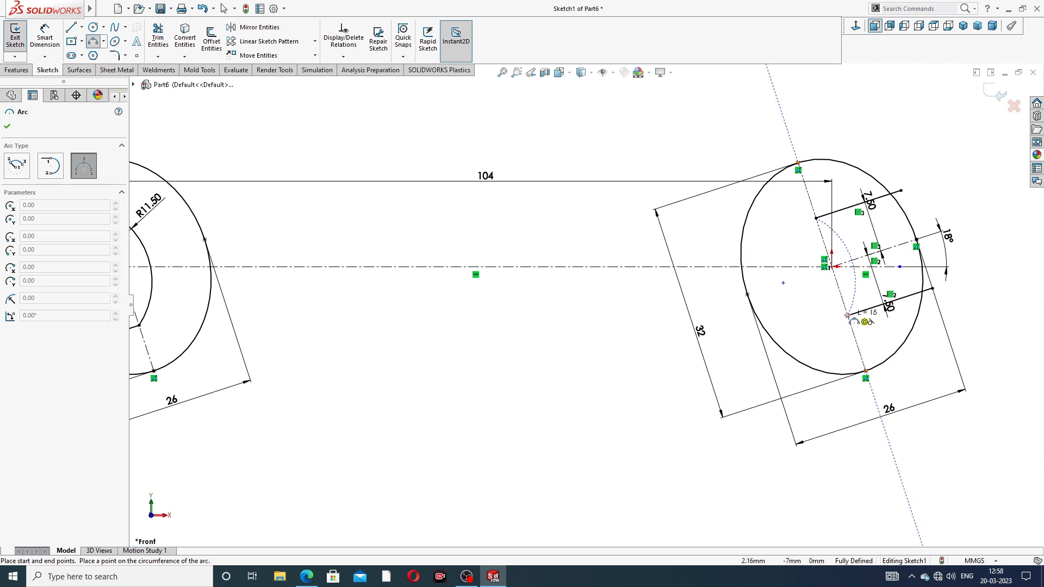
click(800, 259)
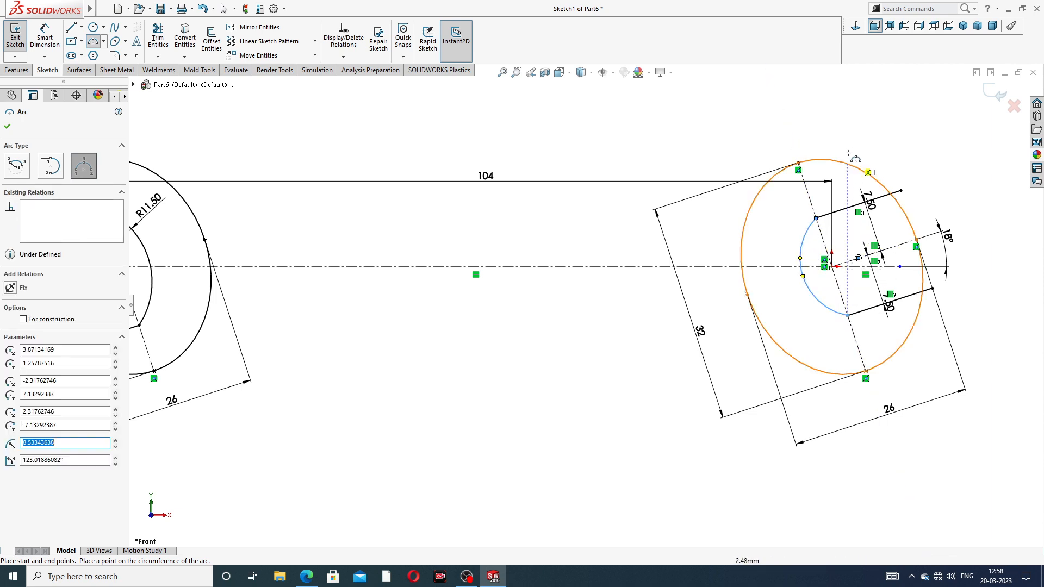
right_click(899, 108)
click(919, 110)
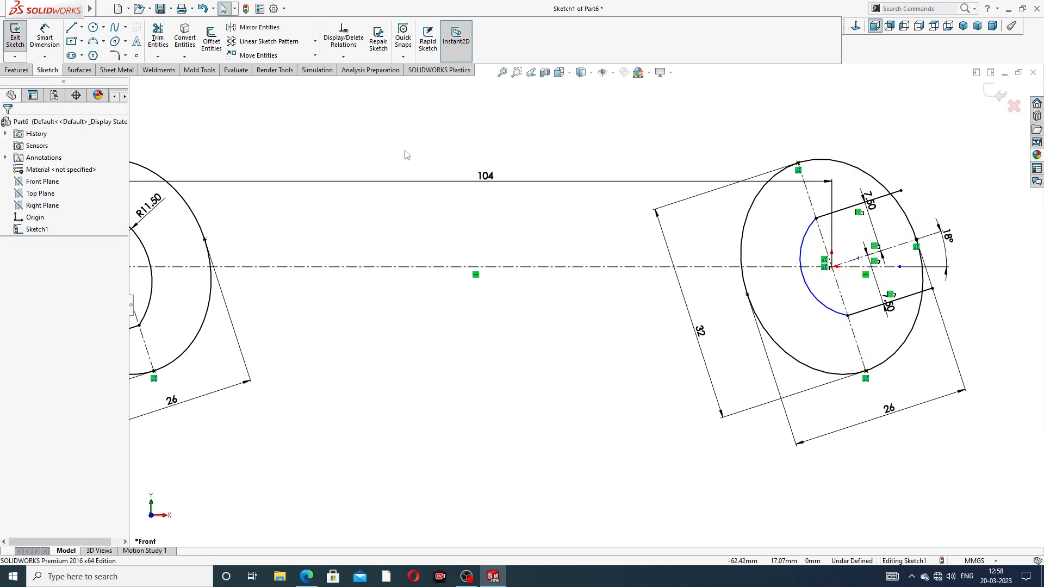
Dimension the right jaw arc's radius to 10 mm and finish dimensioning.
click(45, 36)
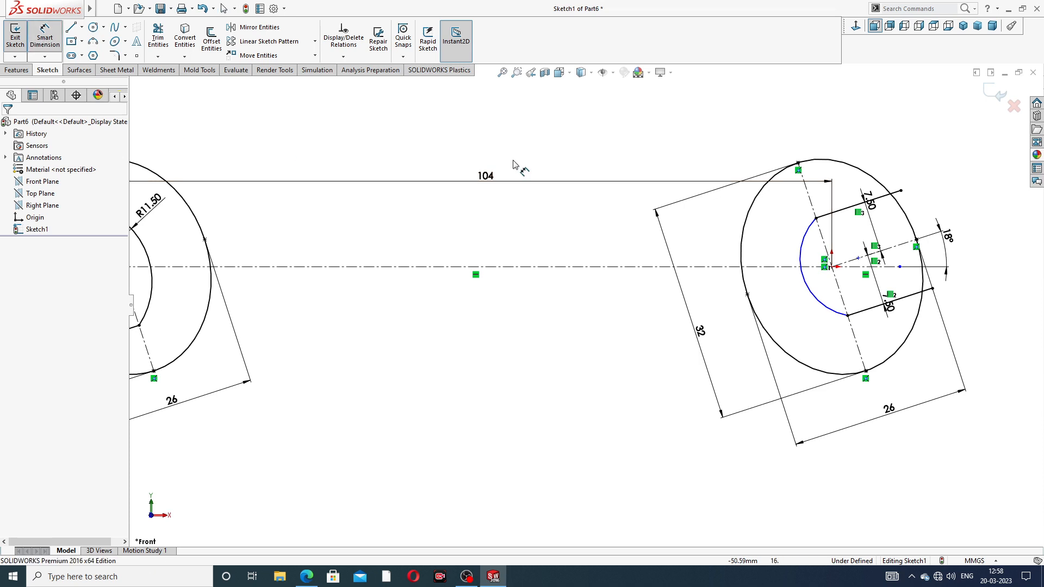
click(802, 246)
click(772, 242)
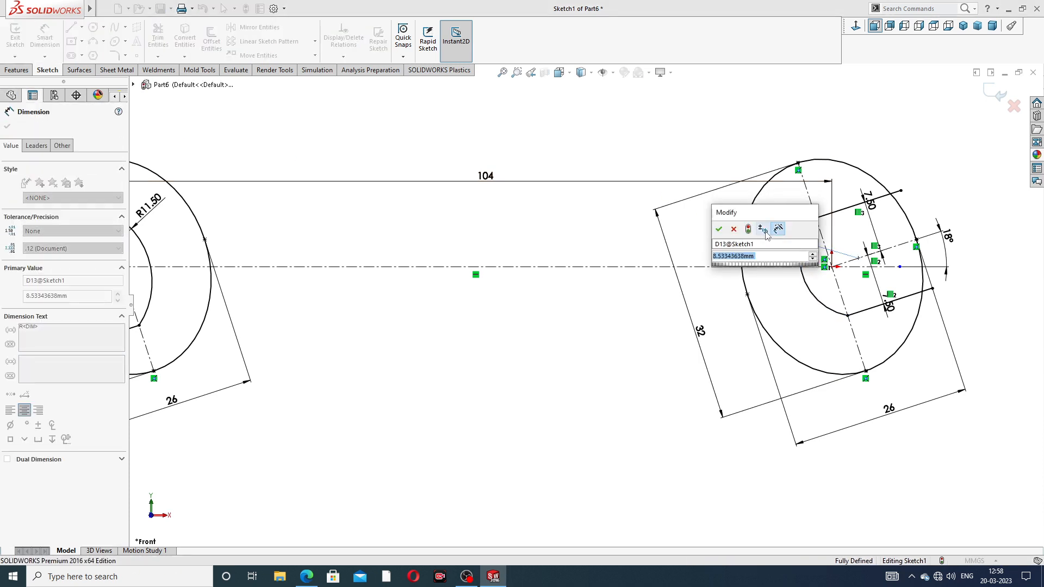
text(10)
key(Return)
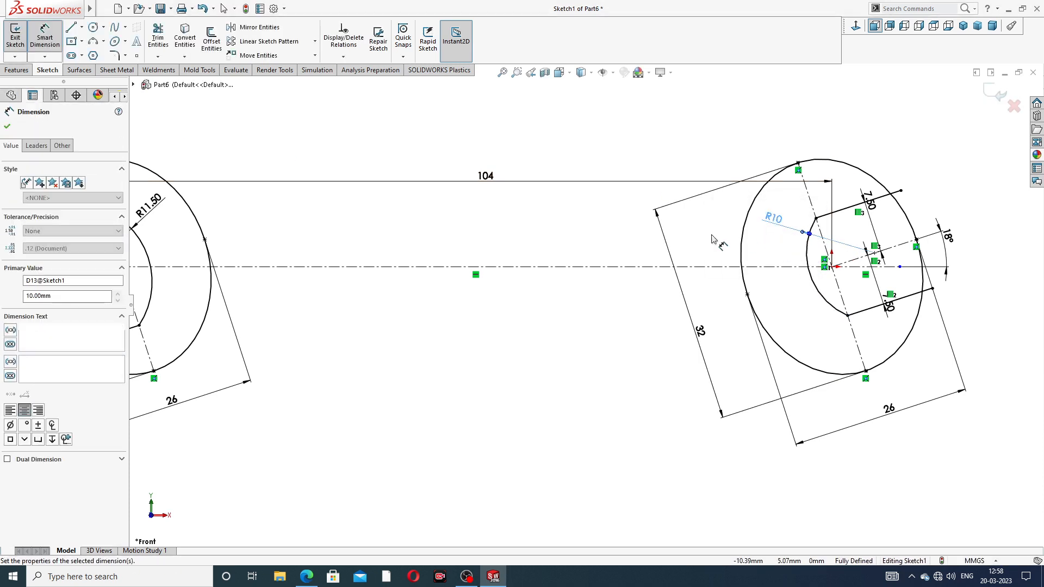
click(603, 255)
right_click(609, 215)
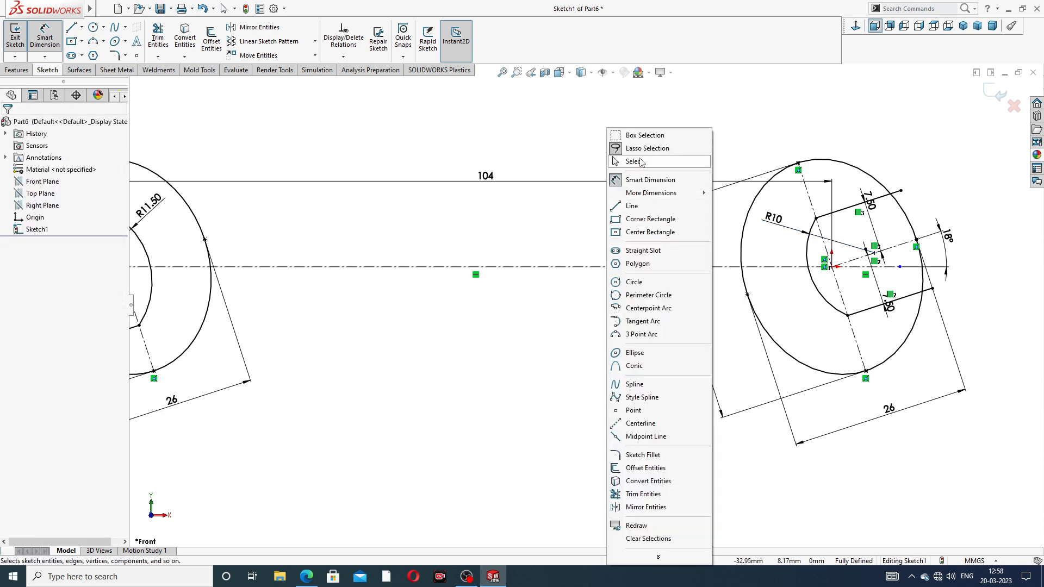
click(631, 162)
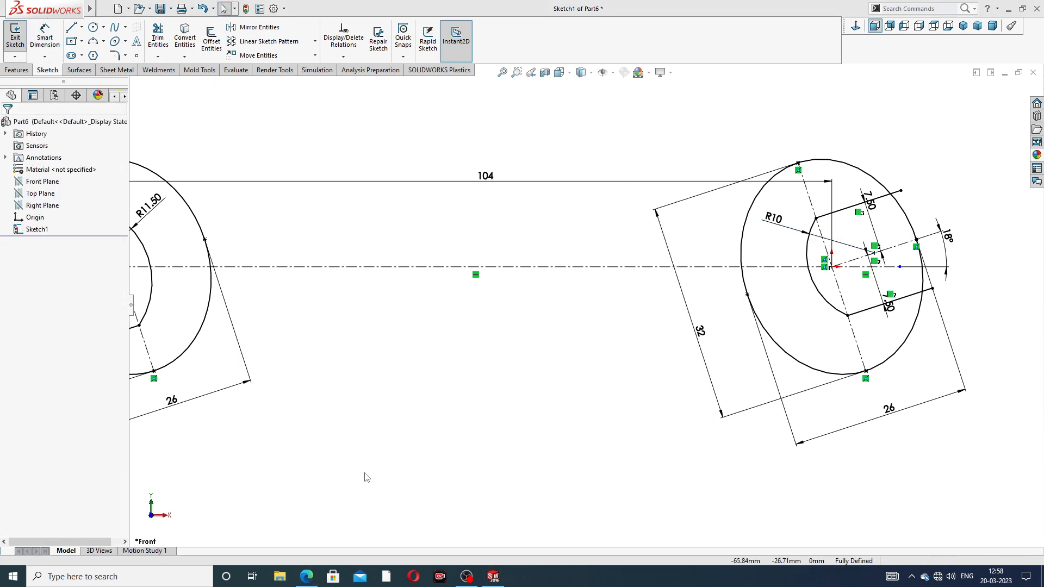
Check the spanner PDF and trim the right jaw lines' outer ends and the ellipse segments between them to open the jaw.
click(308, 580)
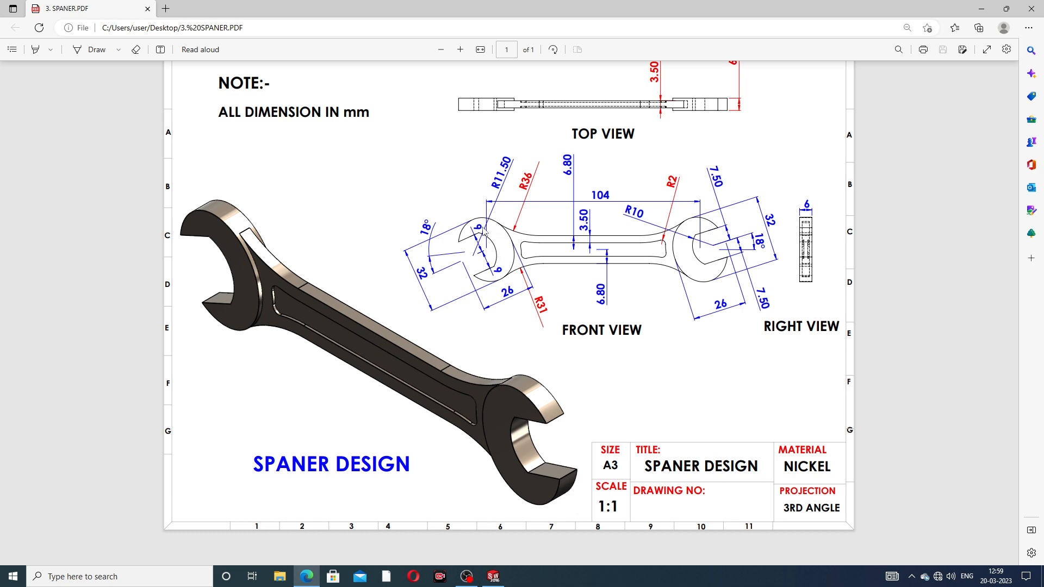
click(493, 577)
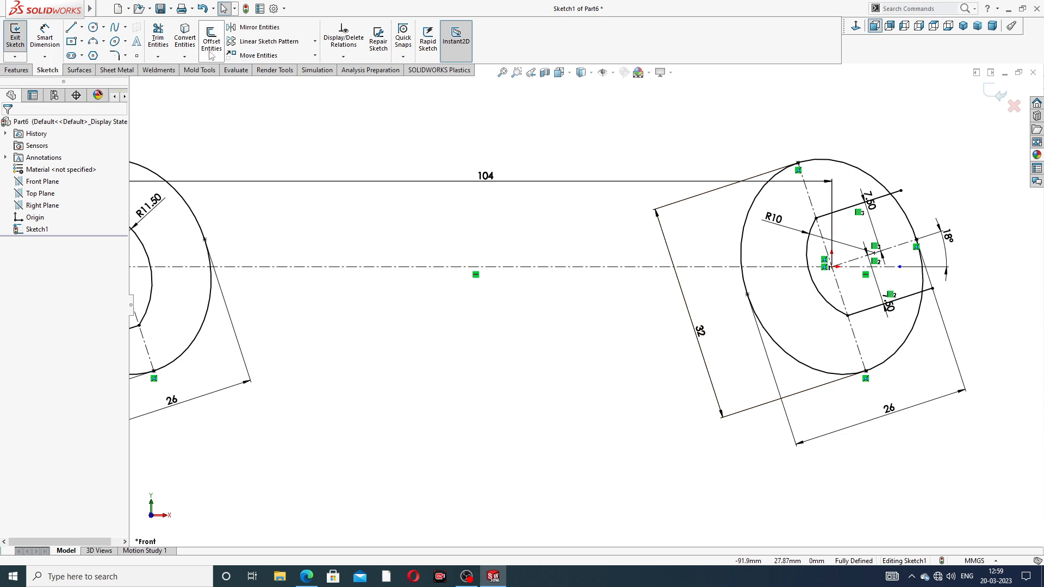
click(158, 36)
scroll(770, 264, down, 2)
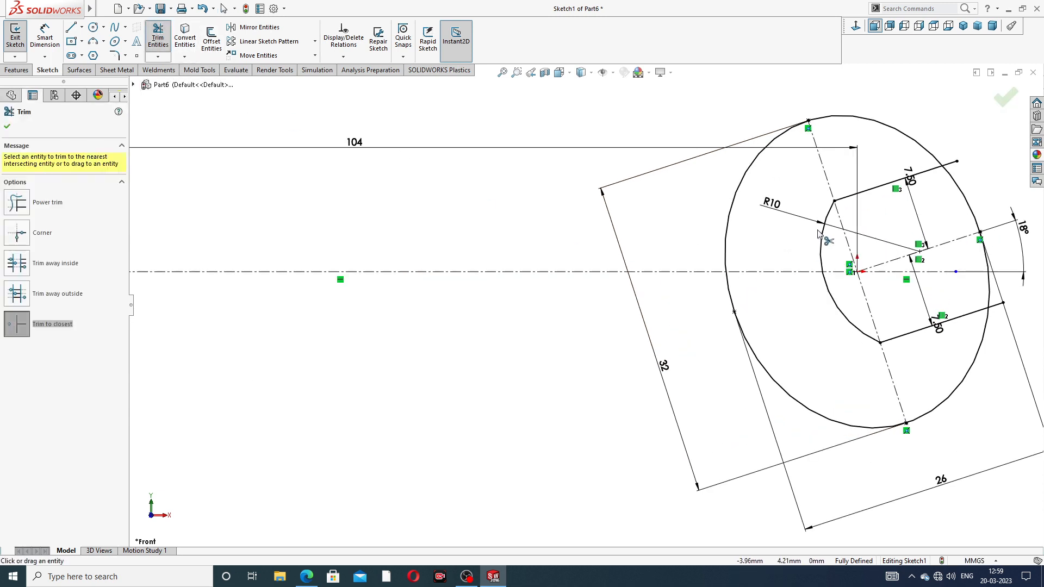
click(951, 164)
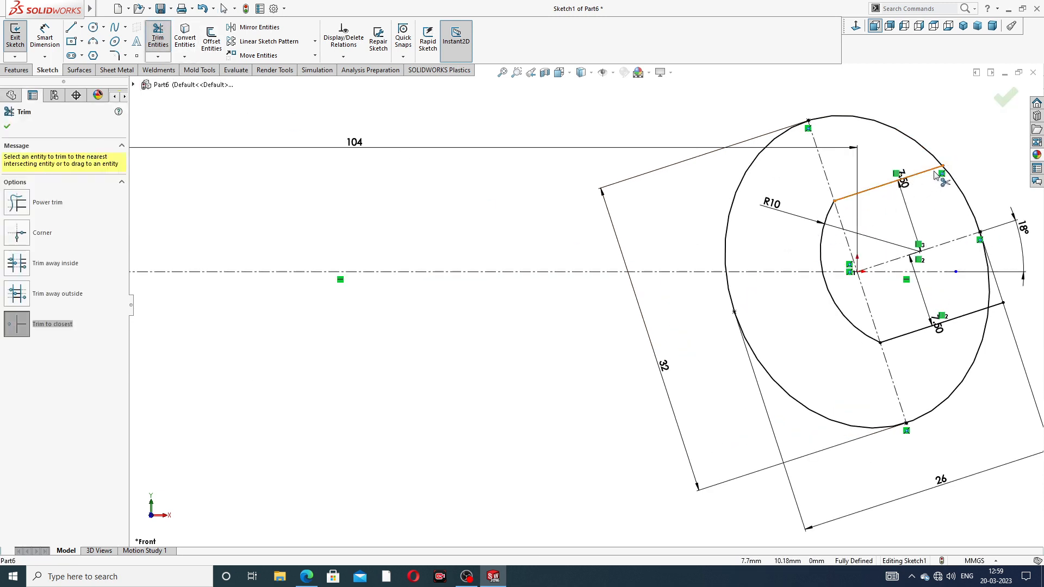
click(960, 191)
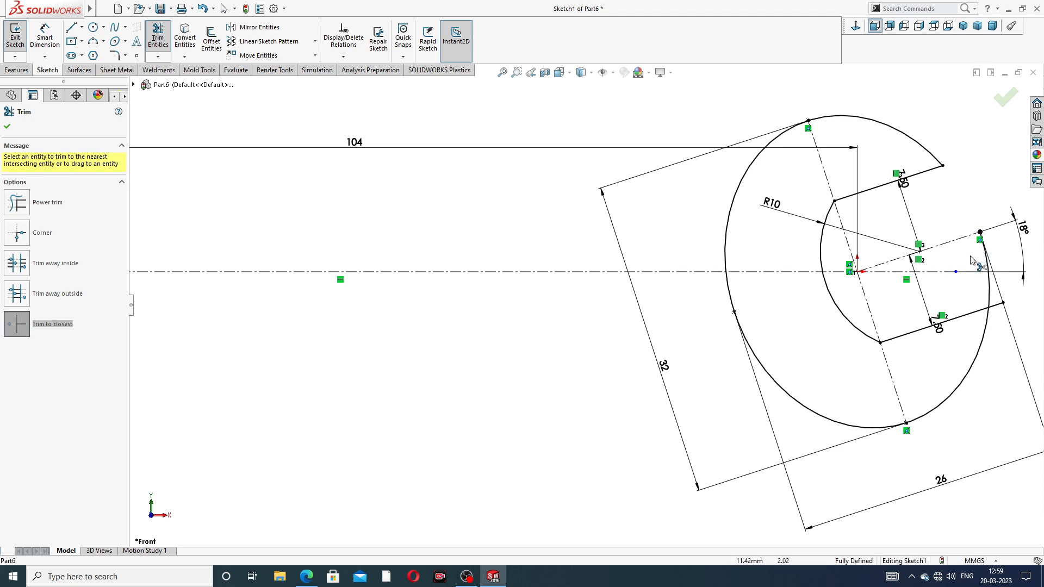
click(989, 281)
click(998, 305)
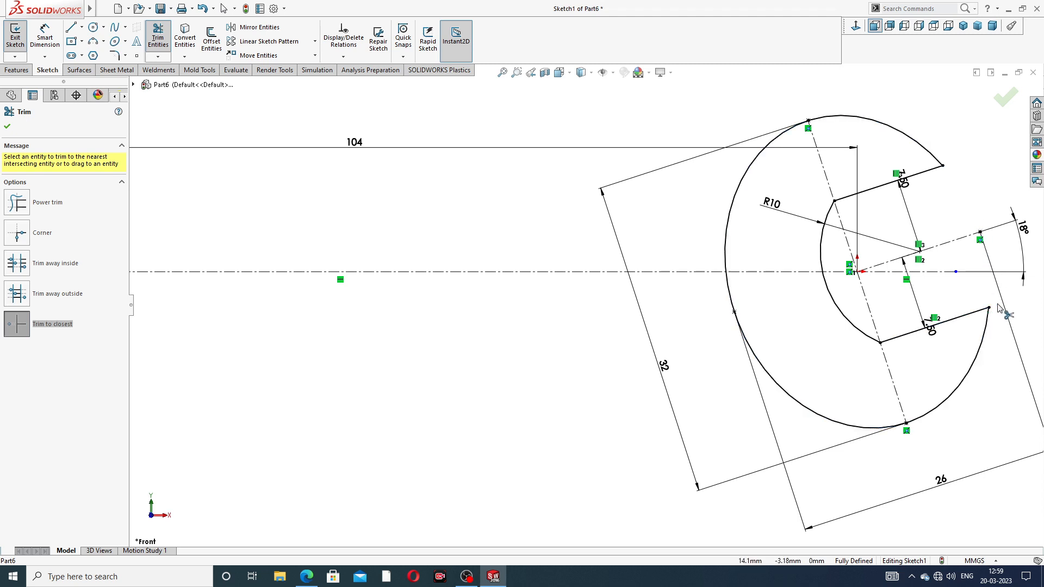
scroll(951, 284, up, 3)
scroll(817, 245, up, 2)
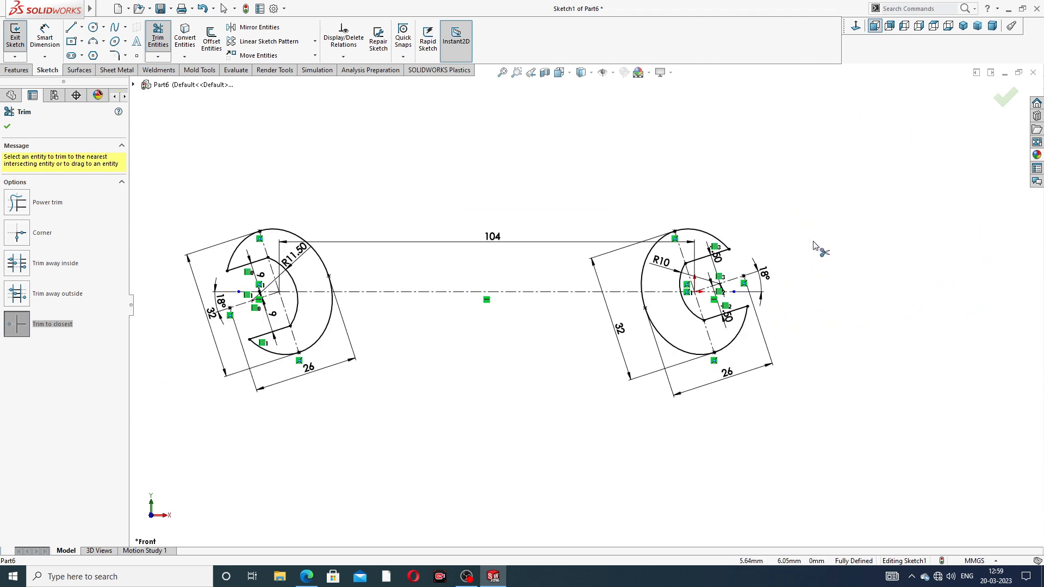
right_click(908, 155)
click(930, 161)
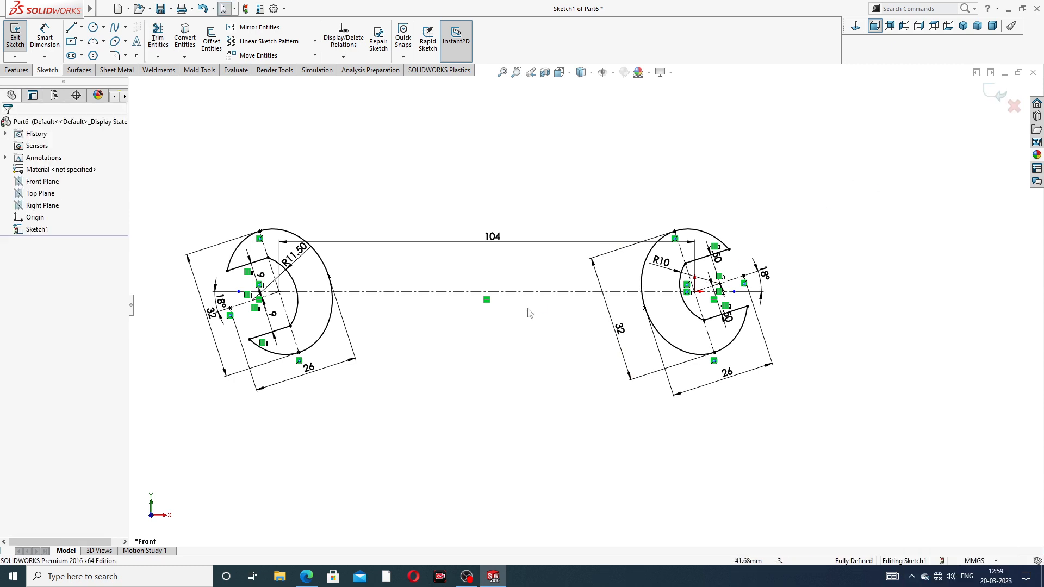
Move the two 7.5 mm dimensions in the right jaw clear of the surrounding sketch geometry.
scroll(550, 329, down, 1)
scroll(550, 330, down, 1)
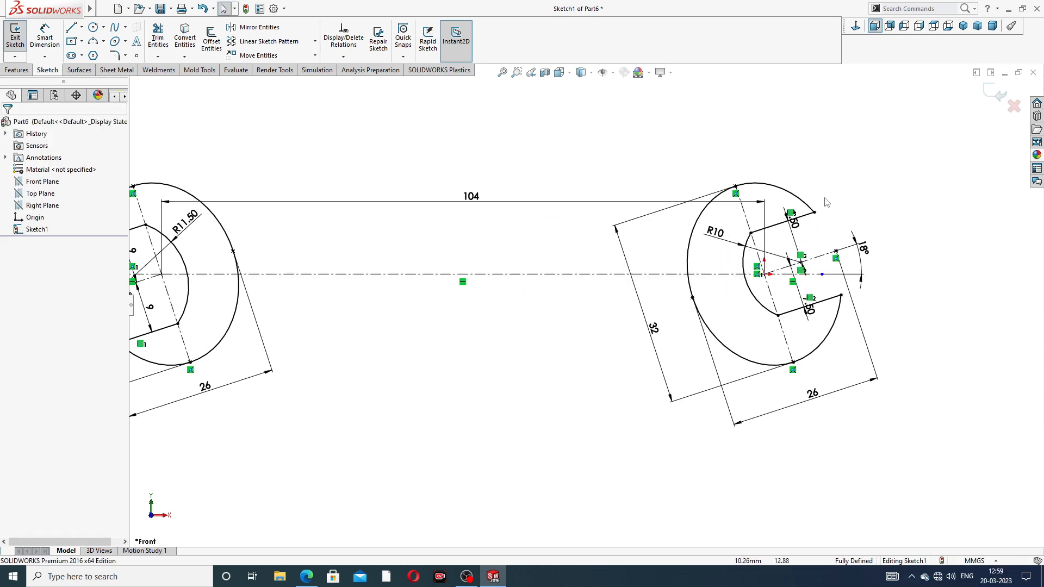
click(803, 241)
click(821, 294)
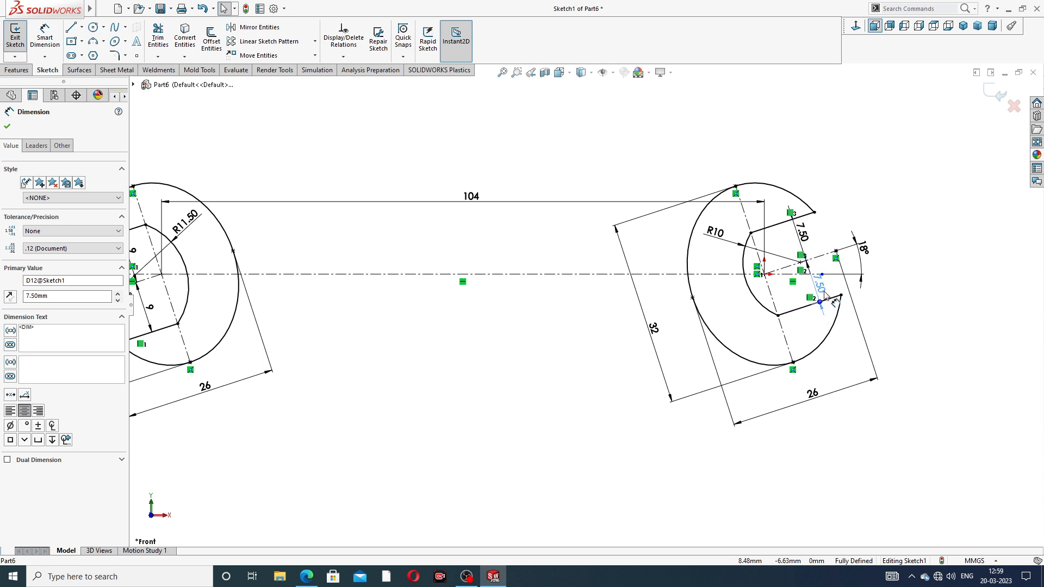
scroll(543, 279, up, 2)
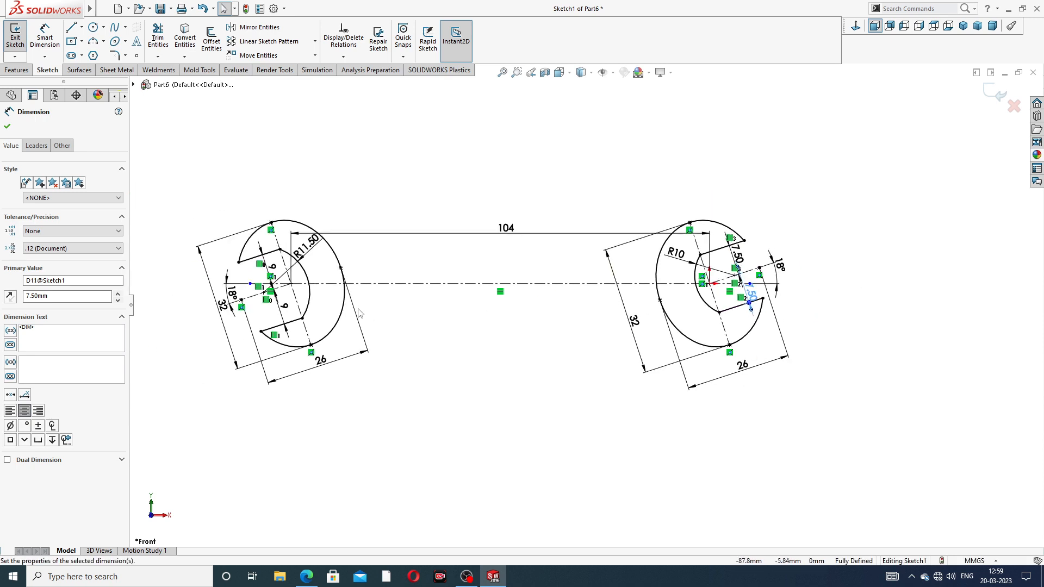
scroll(395, 316, down, 1)
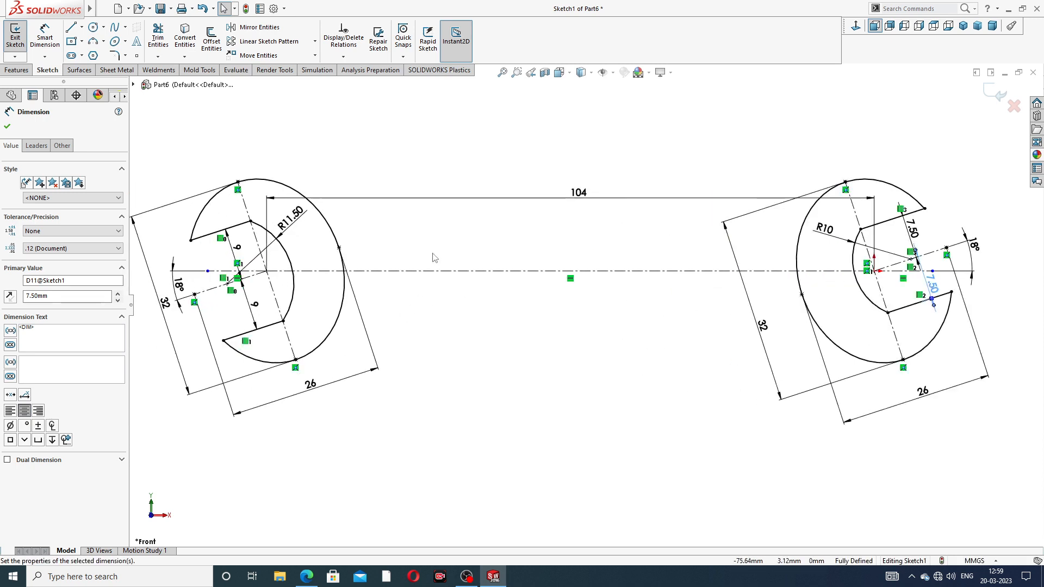
click(7, 126)
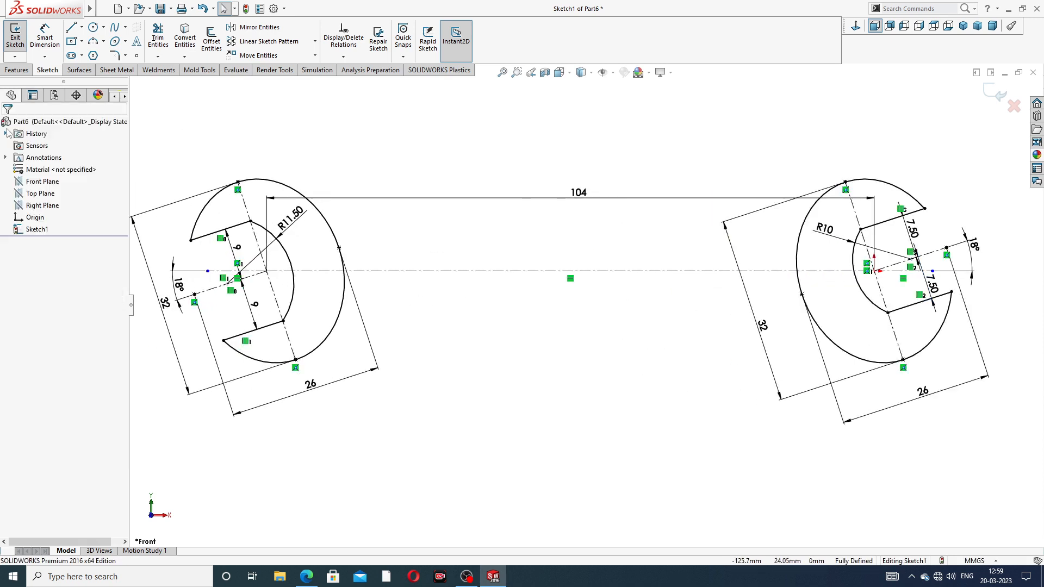
Check the handle dimensions in the spanner PDF and offset the 104 mm centerline 7.5 mm in both directions with dimensions added.
click(211, 42)
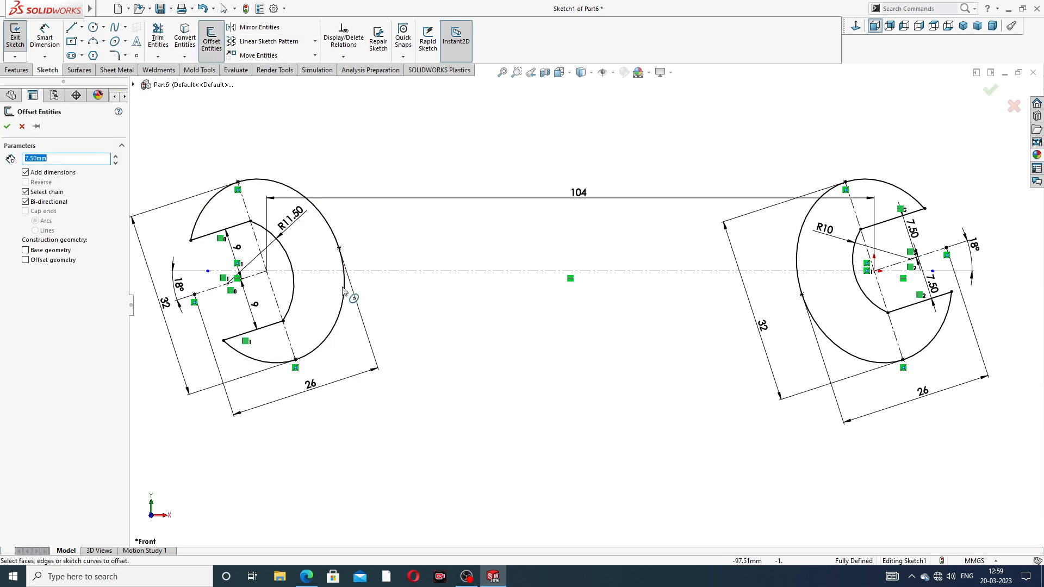
click(306, 576)
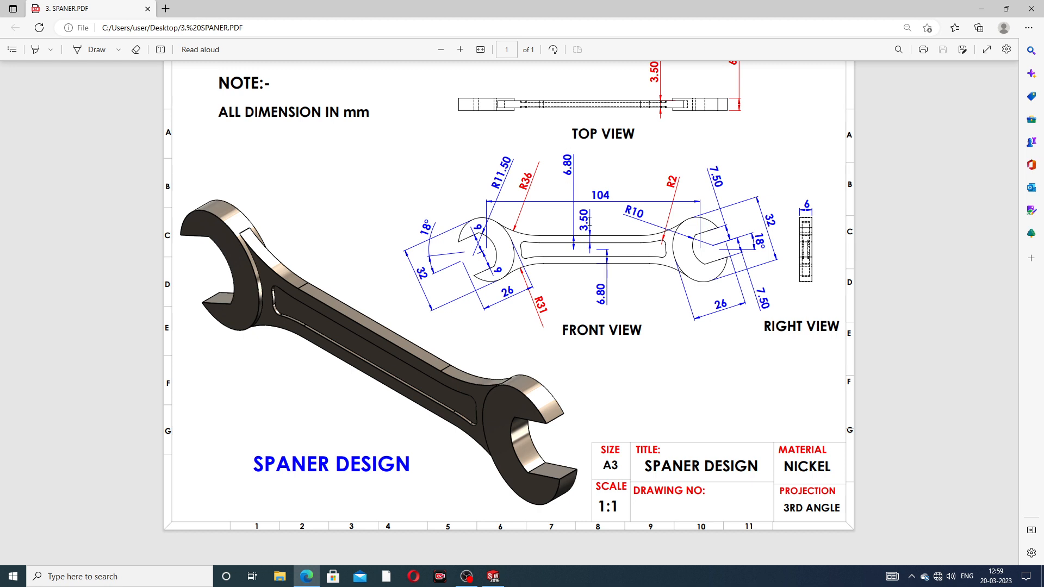
click(312, 576)
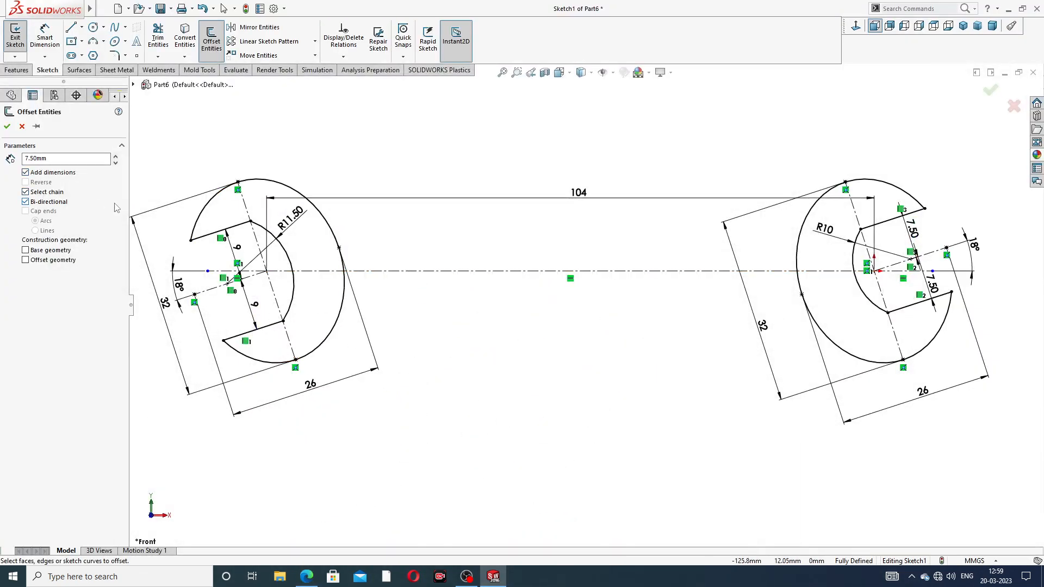
click(550, 271)
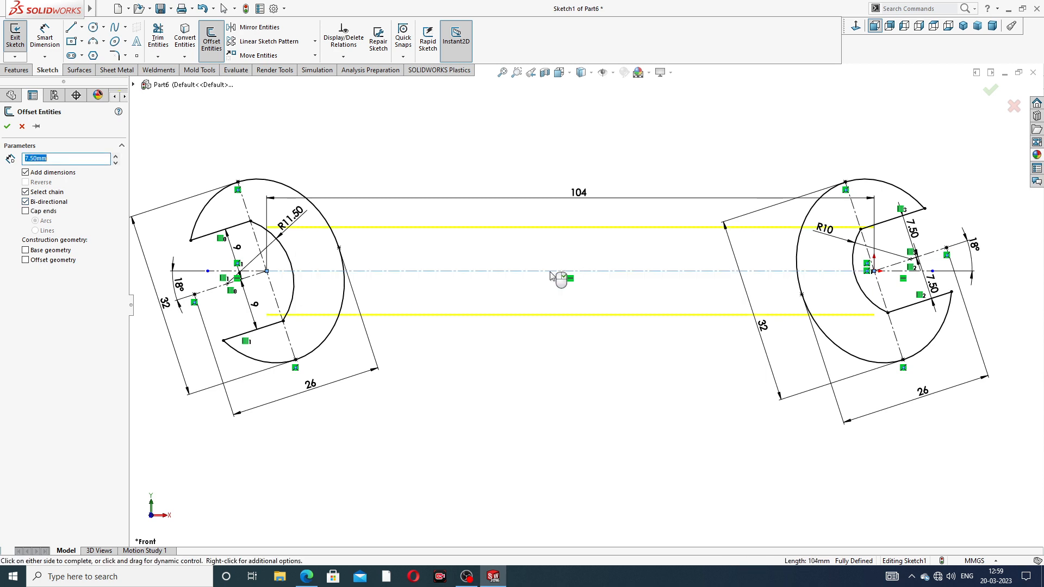
click(8, 127)
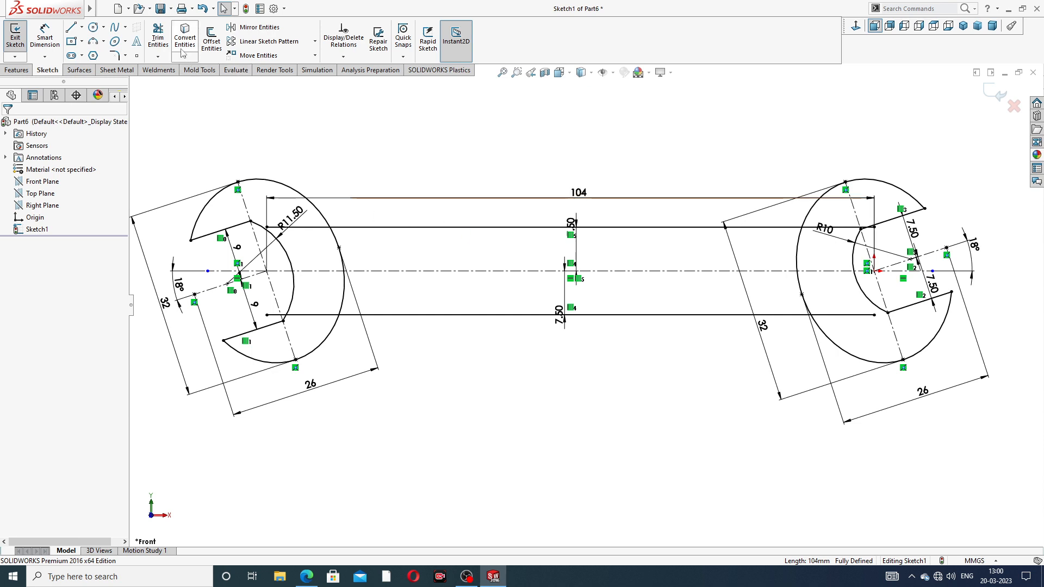
Trim both handle lines back to the left head's ellipse, removing the leftover piece of the lower line inside the jaw.
click(158, 37)
scroll(291, 252, up, 5)
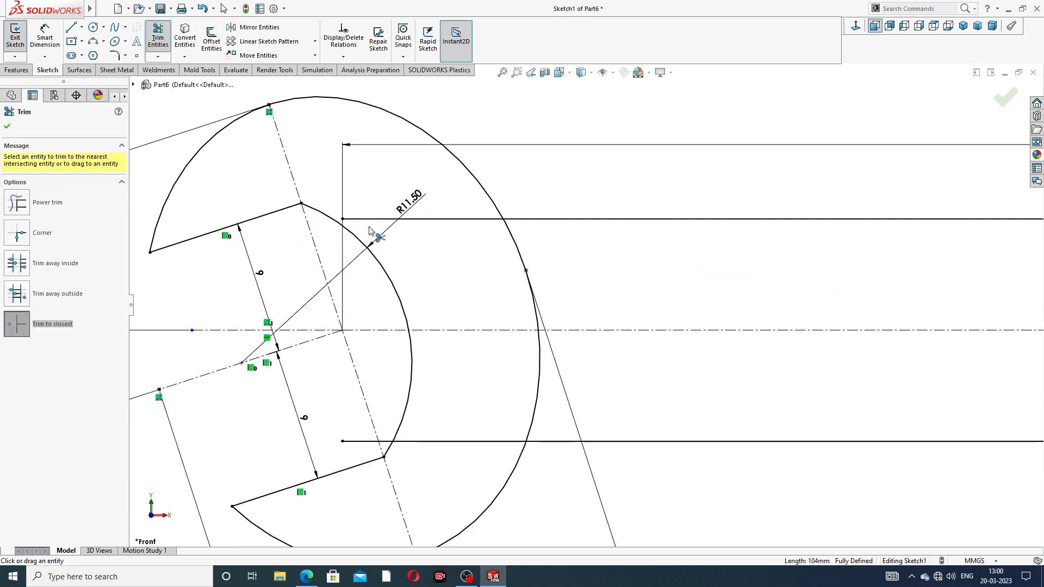
click(433, 220)
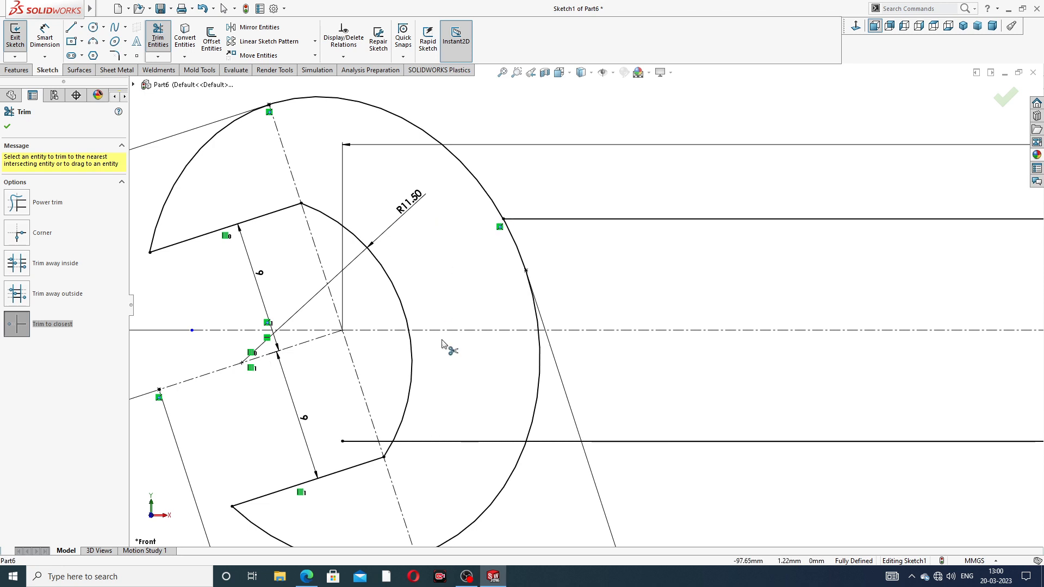
click(479, 442)
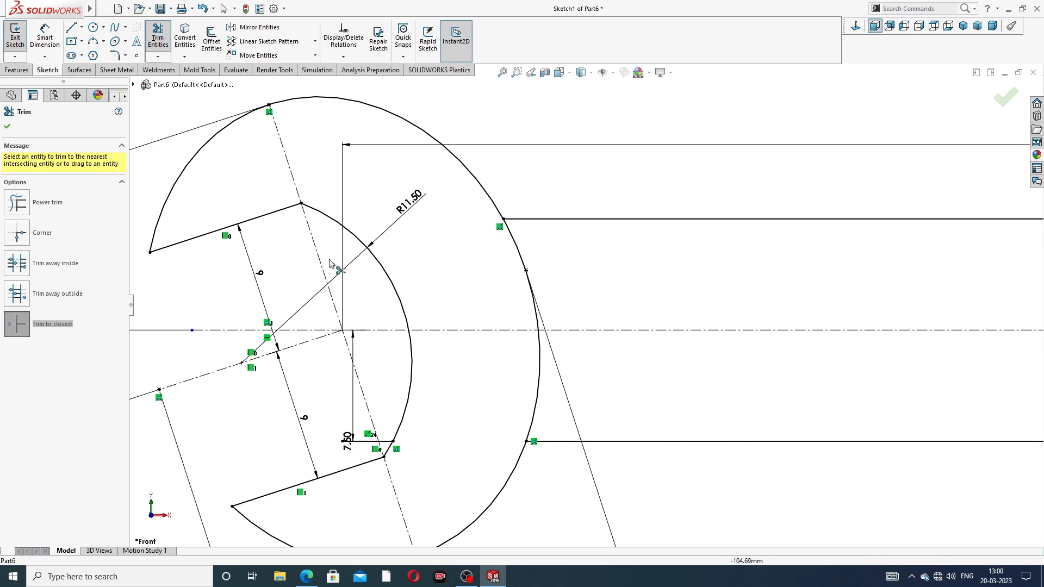
scroll(350, 338, up, 2)
click(405, 491)
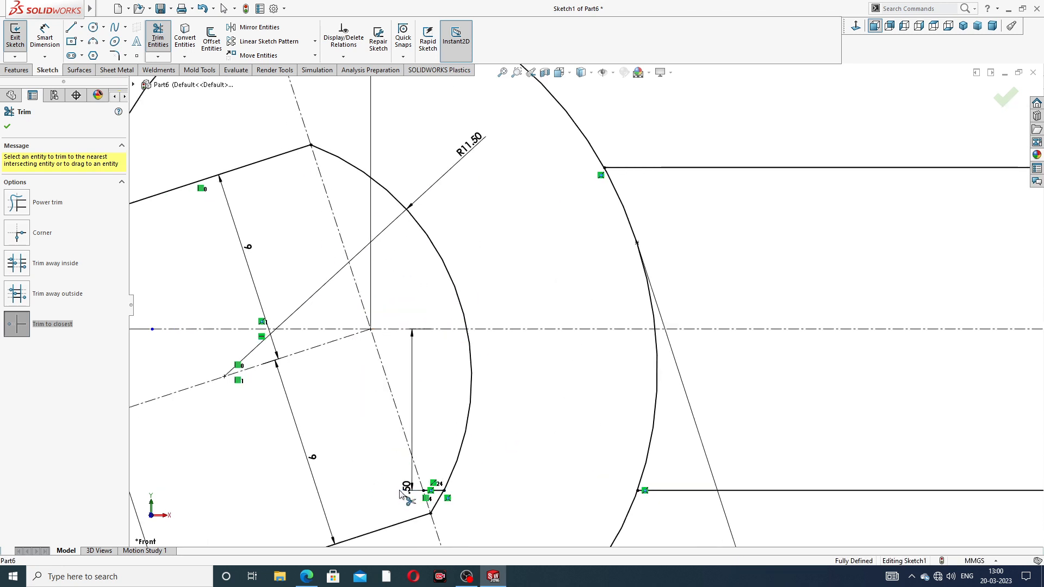
scroll(435, 516, up, 4)
scroll(447, 496, up, 2)
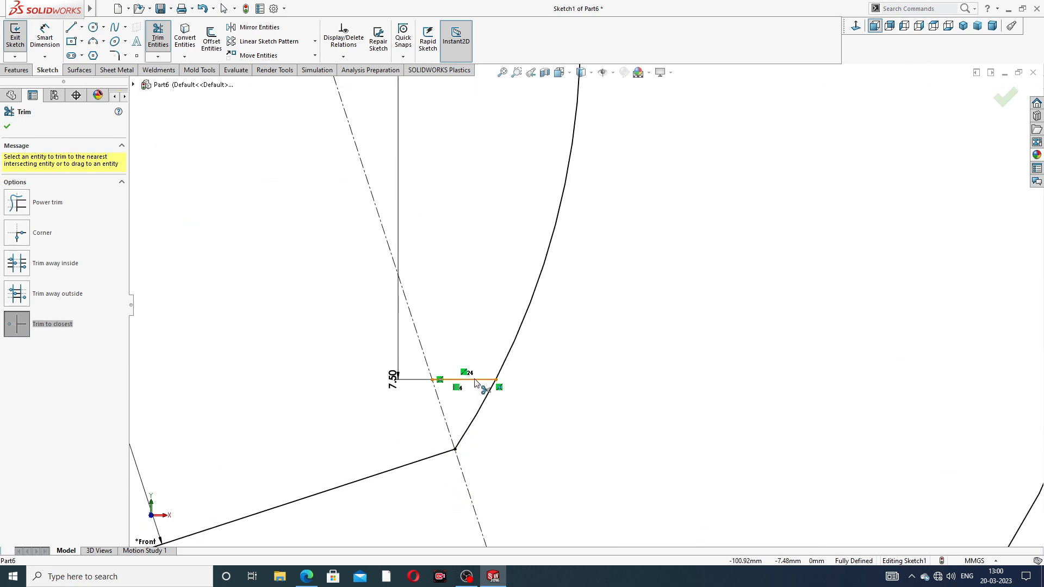
click(474, 380)
scroll(635, 283, down, 6)
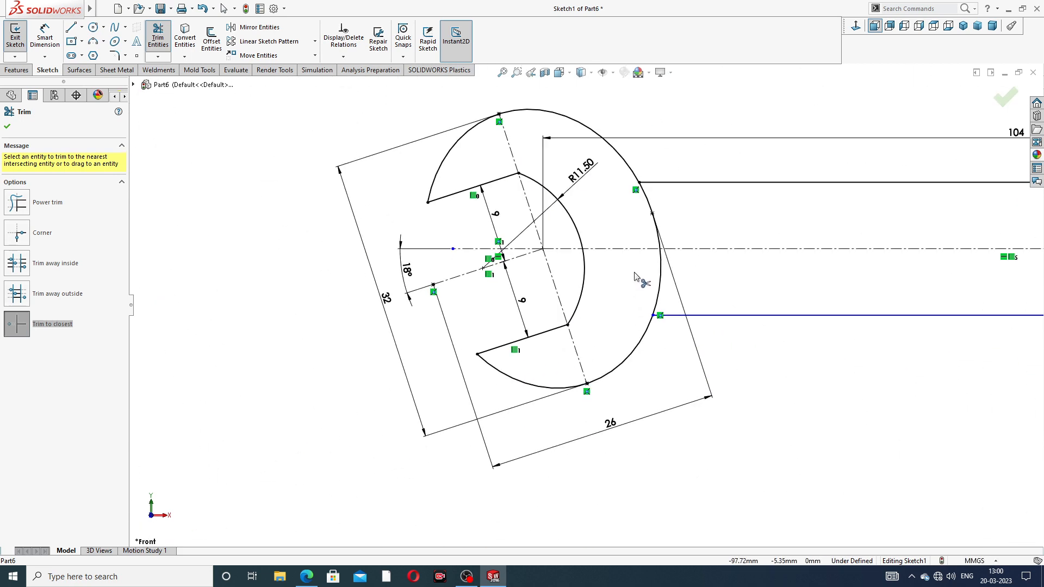
scroll(821, 284, down, 3)
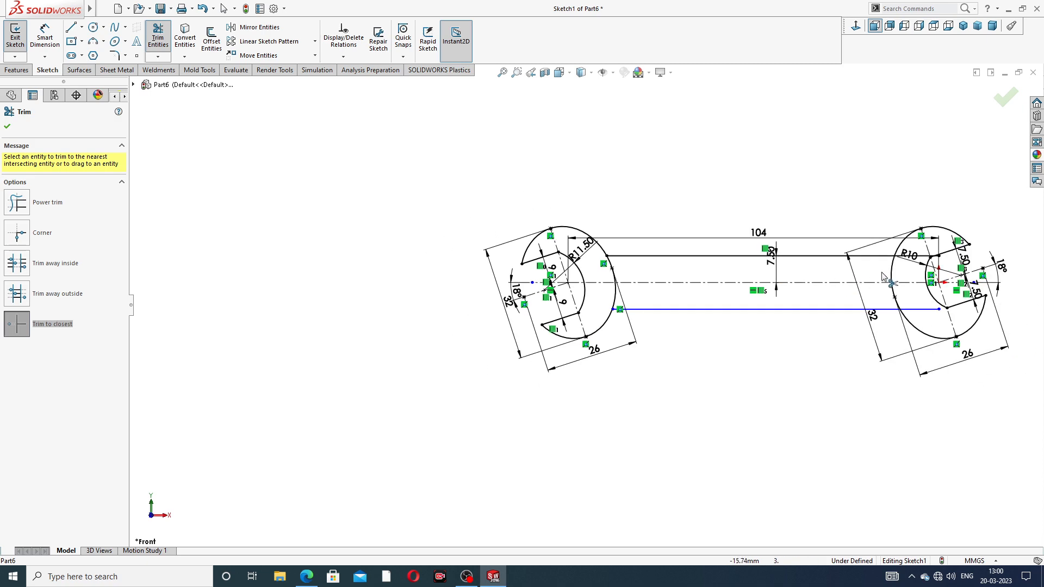
Trim both handle lines back to the right head's ellipse, removing the leftover pieces of the upper line around the jaw.
scroll(889, 291, up, 4)
click(851, 224)
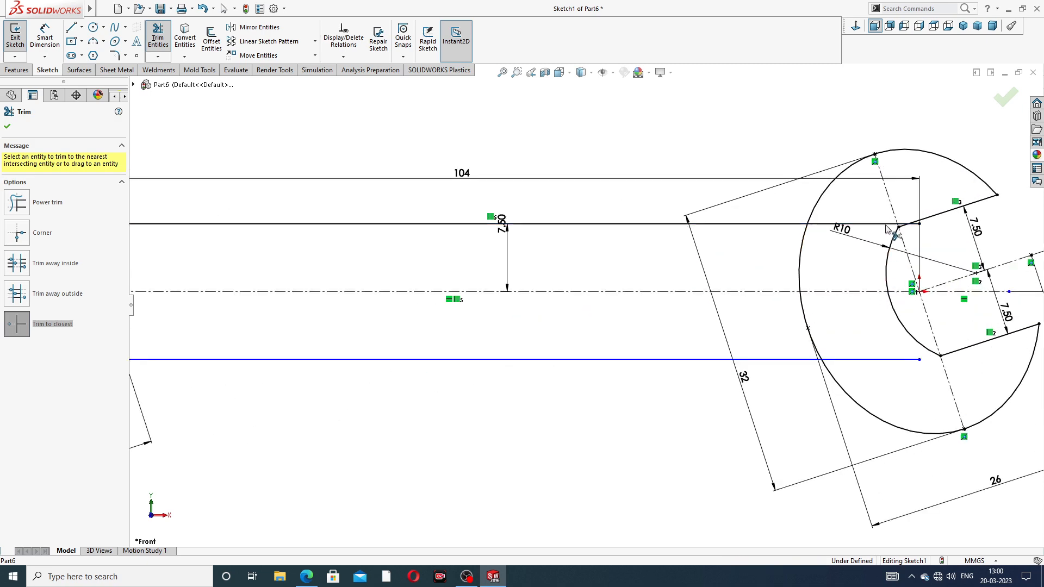
scroll(919, 233, up, 3)
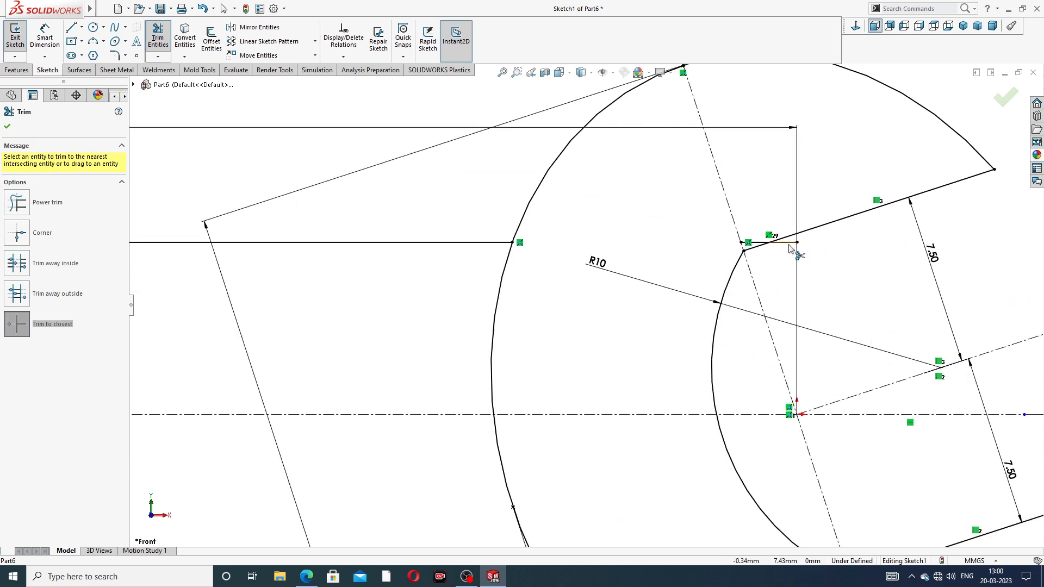
scroll(767, 270, up, 2)
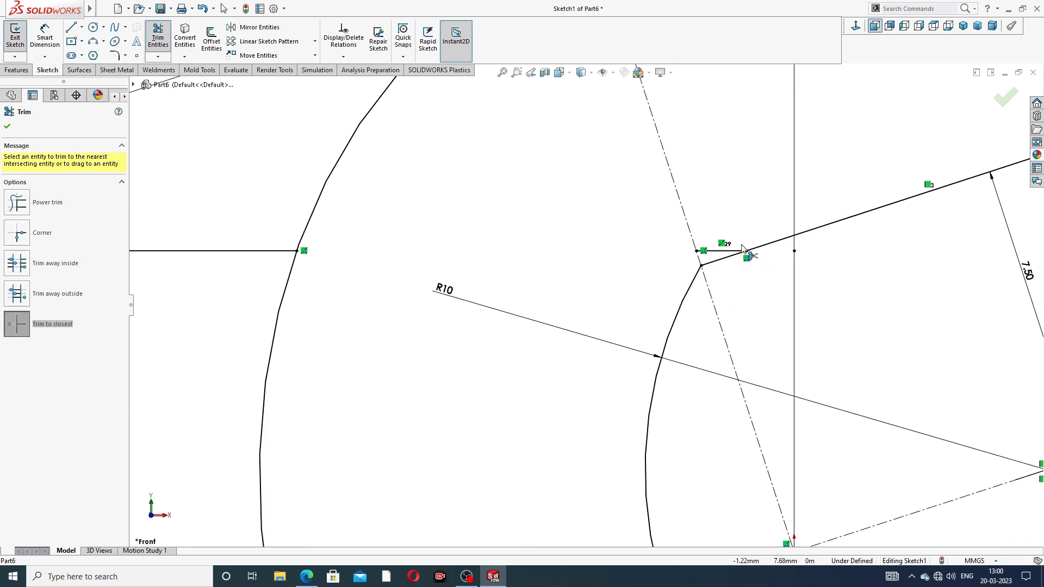
scroll(586, 300, up, 2)
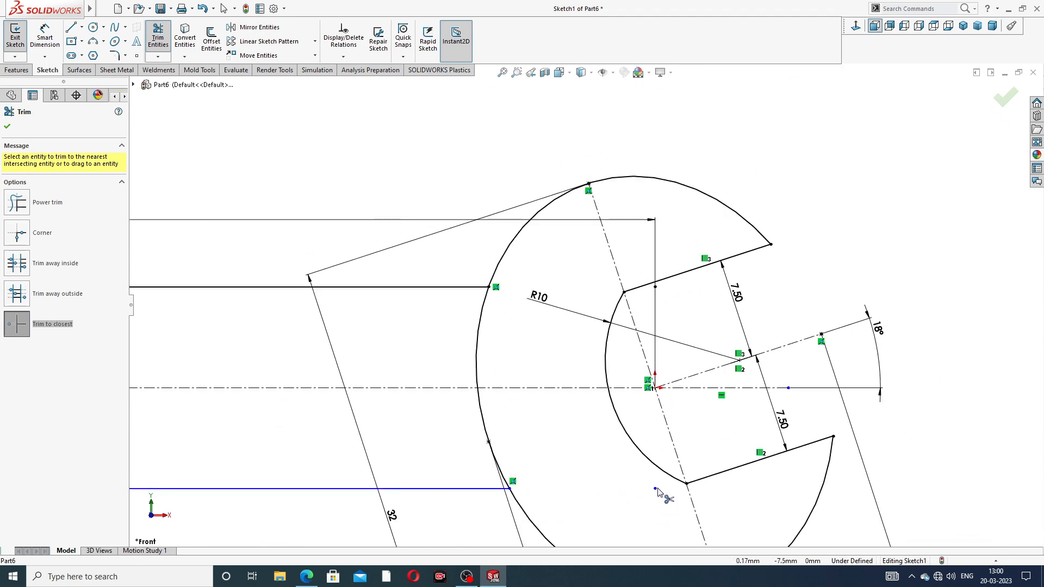
scroll(522, 492, down, 3)
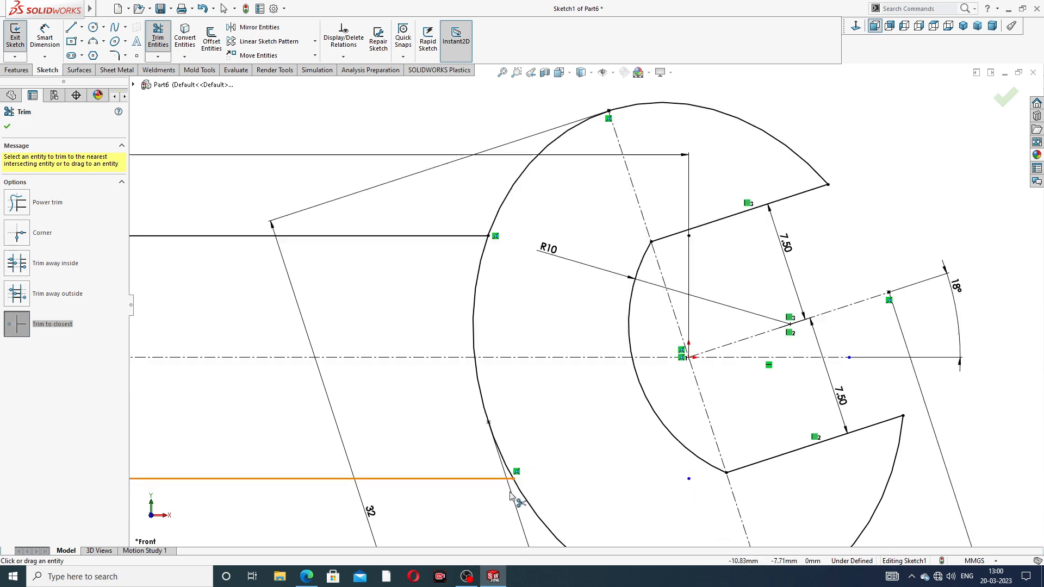
scroll(533, 424, up, 3)
scroll(532, 407, up, 5)
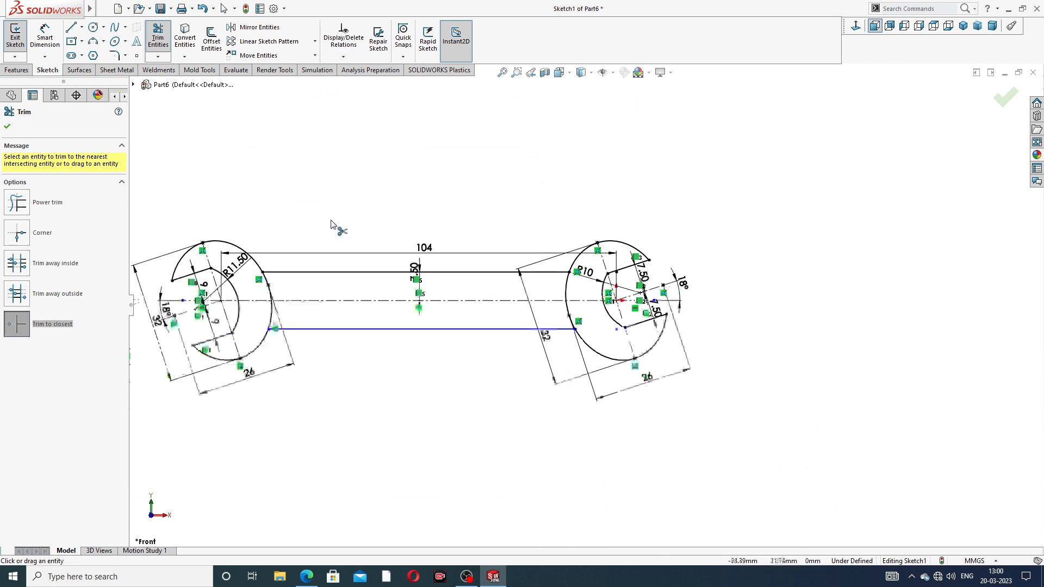
right_click(426, 134)
click(450, 161)
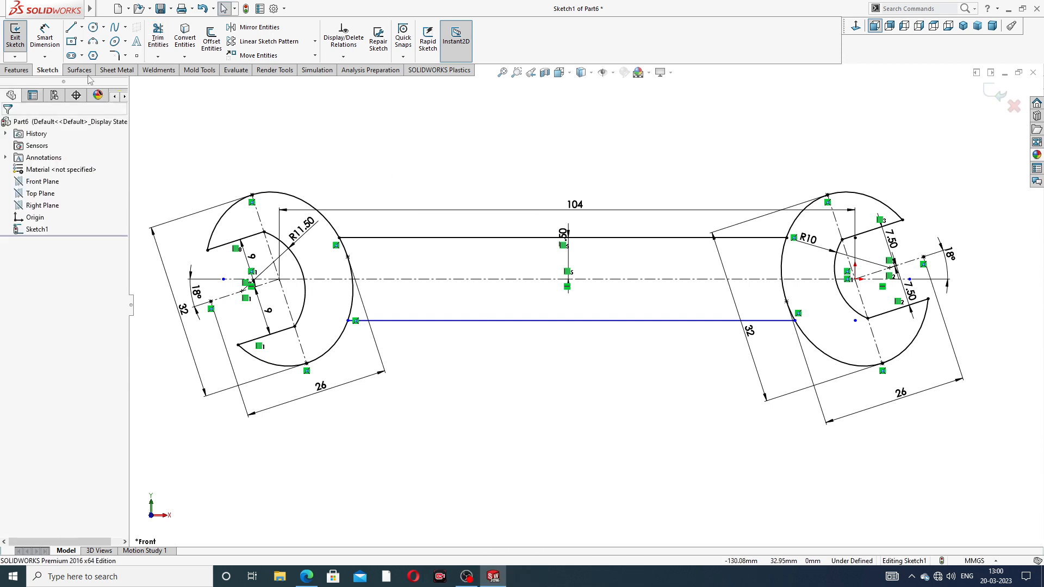
Dimension the lower handle line 6.8 mm from the horizontal centerline.
click(45, 37)
click(506, 320)
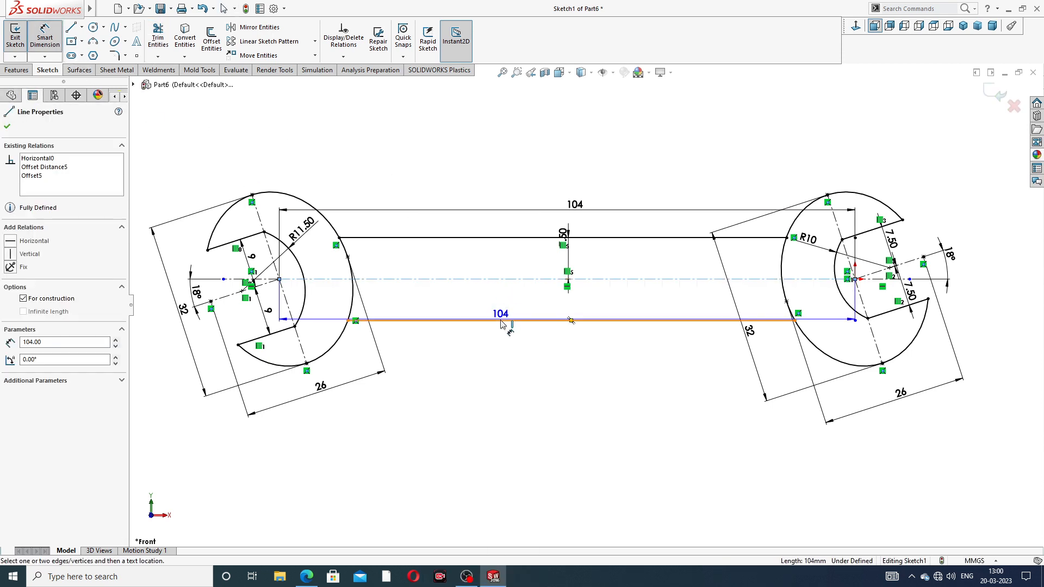
click(507, 279)
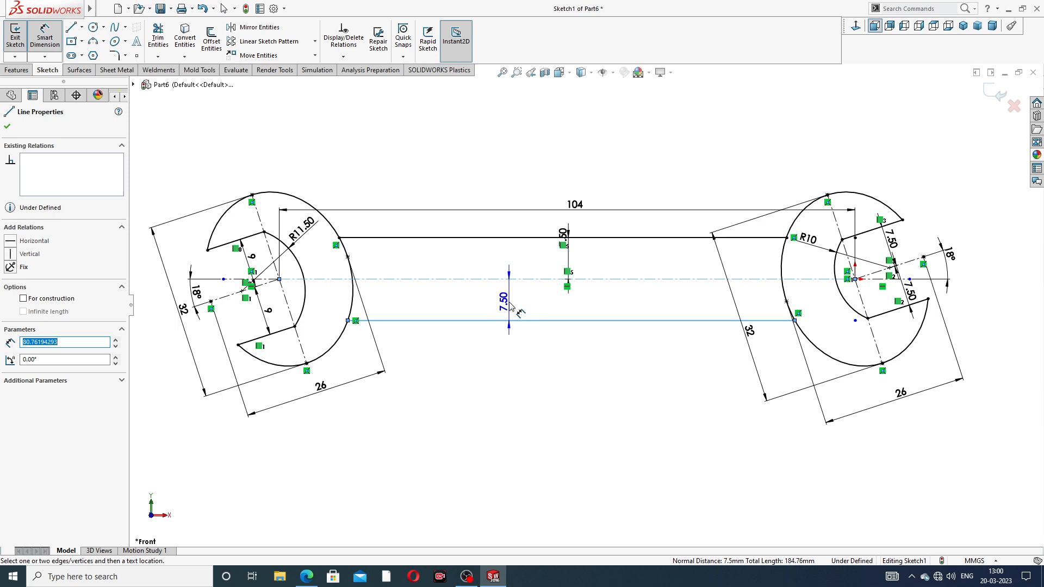
click(511, 308)
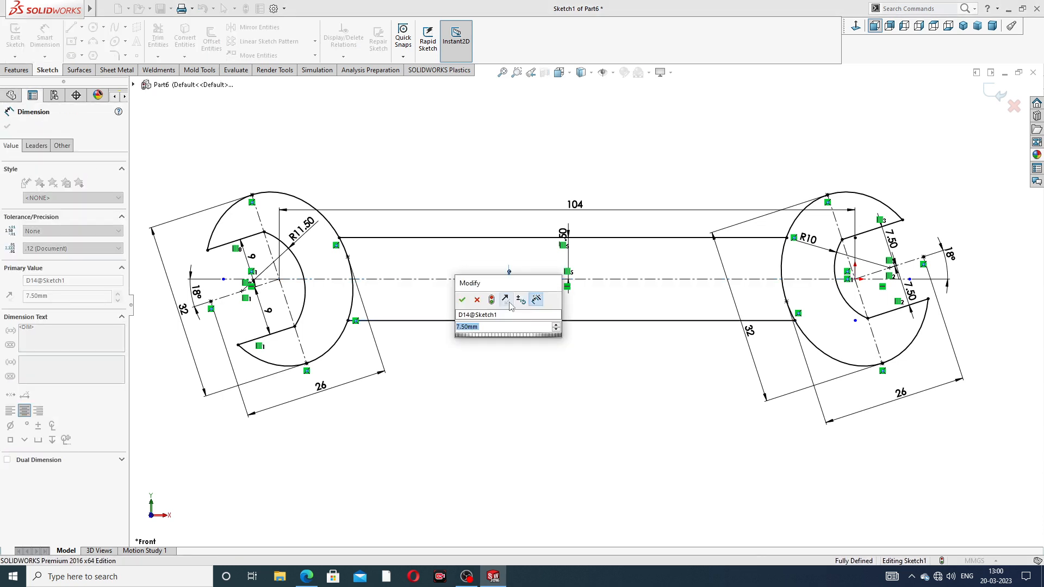
text(6.8)
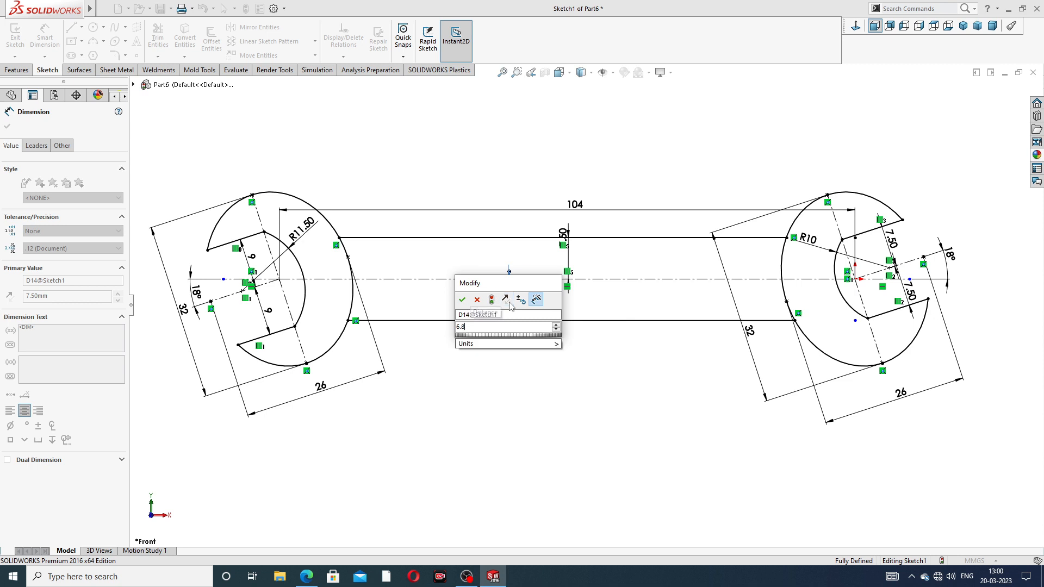
key(Return)
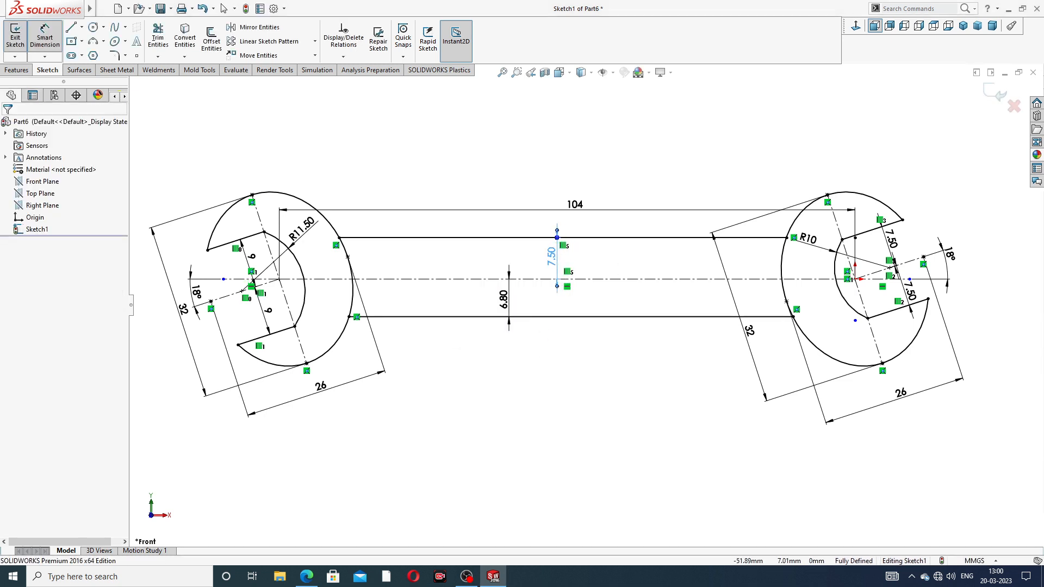
Set the upper handle line's distance from the centerline to 6.8 mm and finish dimensioning.
double_click(565, 242)
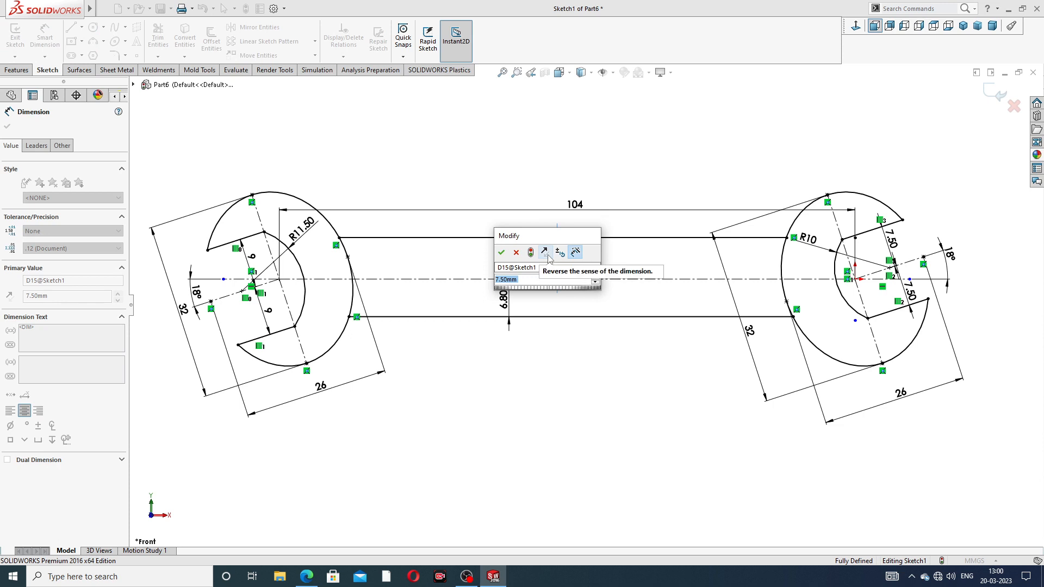
text(6.8)
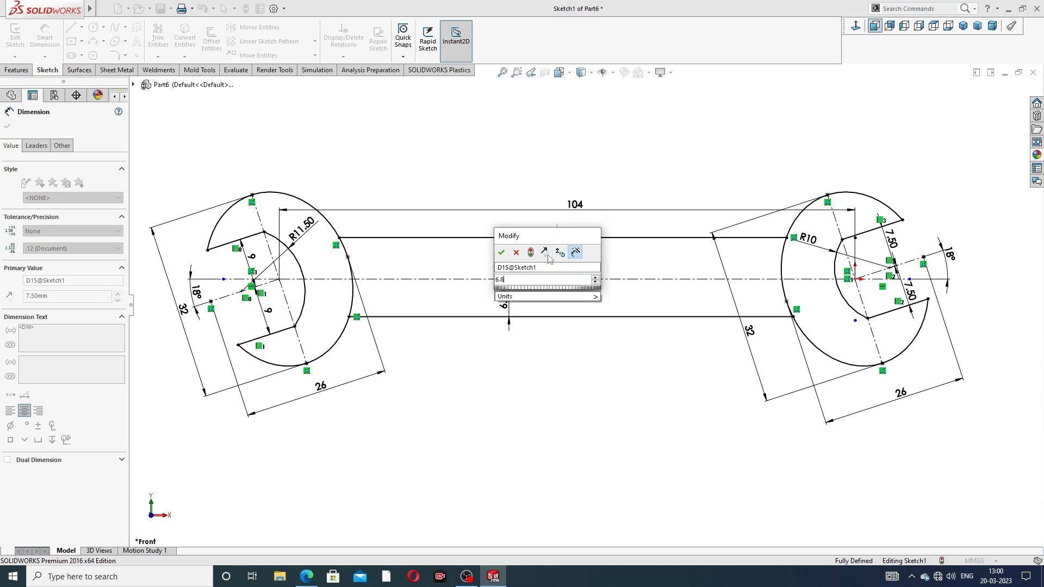
key(Return)
click(559, 360)
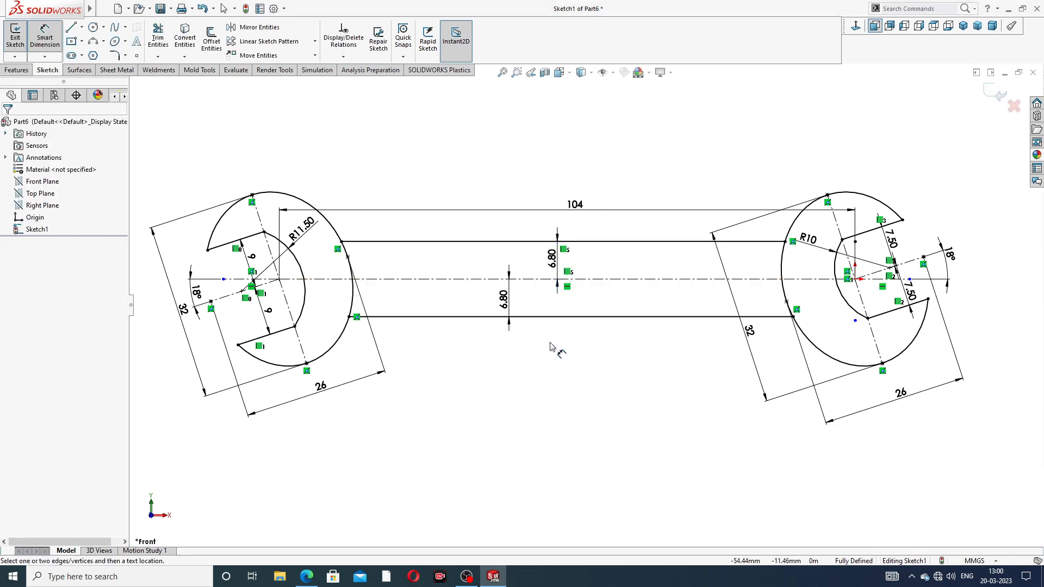
right_click(537, 375)
click(570, 163)
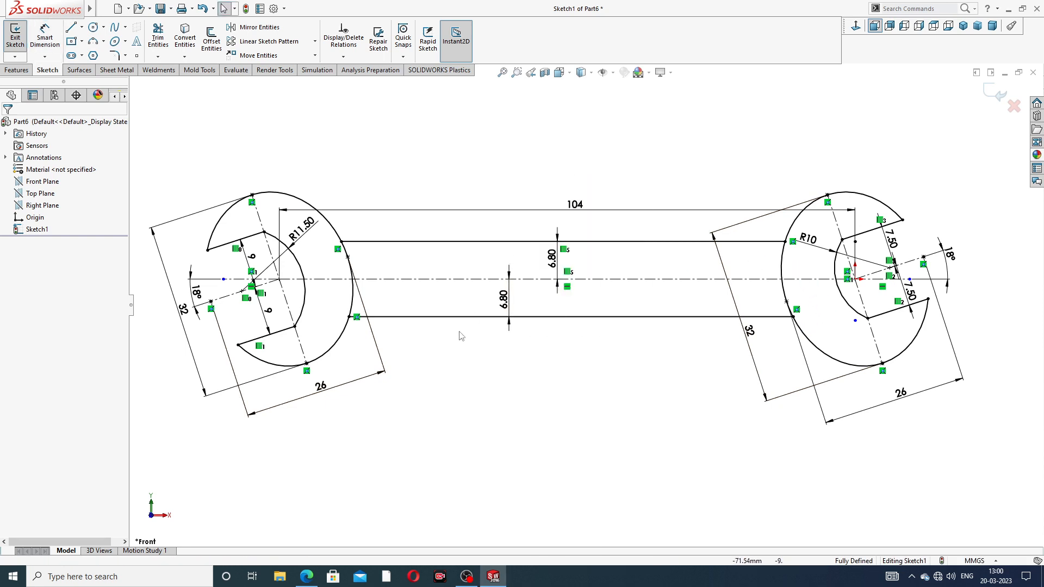
Set up a Mid Plane boss extrusion of the two open jaw head regions.
key(f)
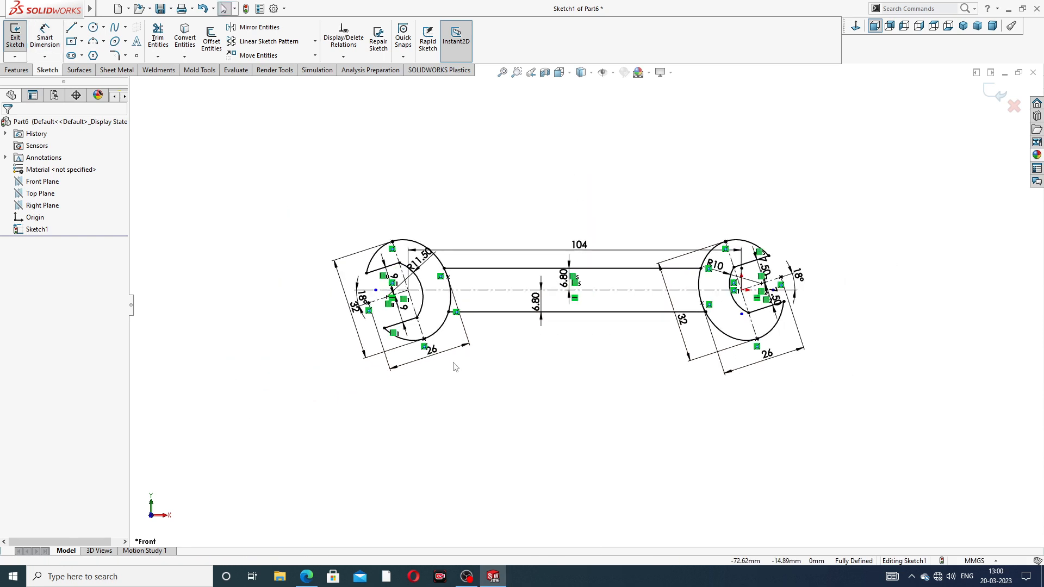
click(857, 27)
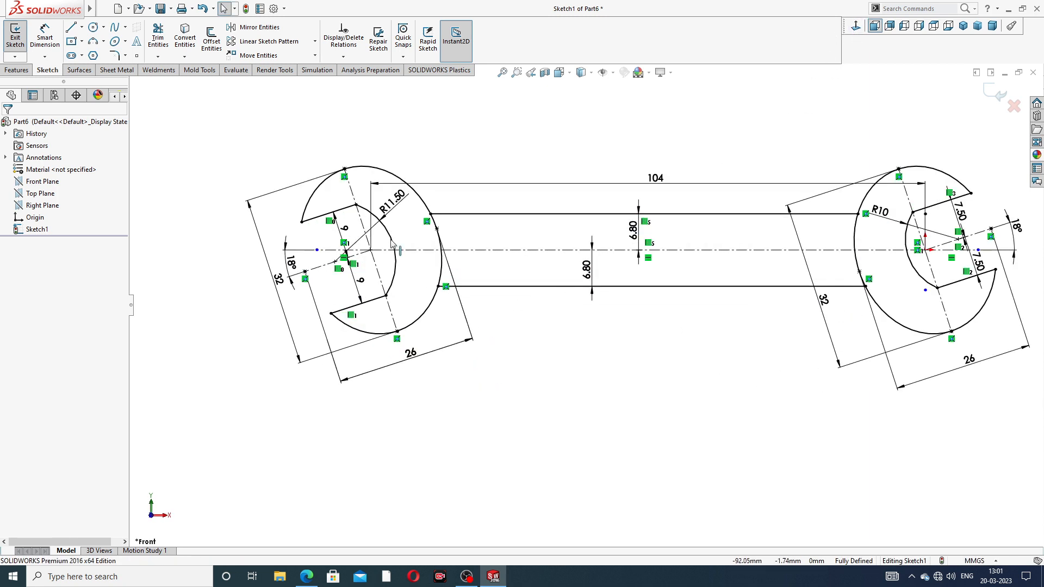
click(17, 70)
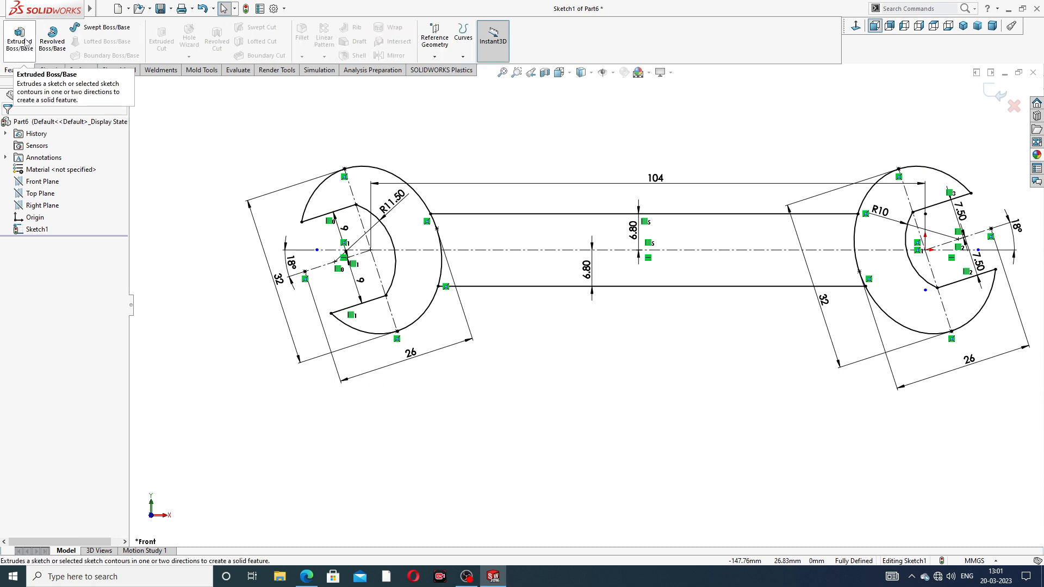
click(20, 38)
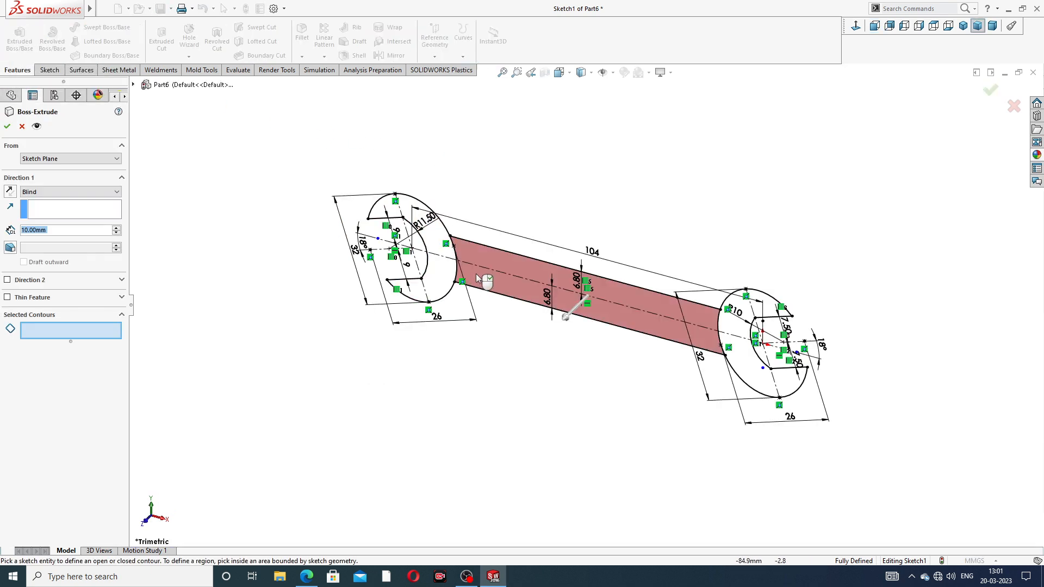
click(437, 237)
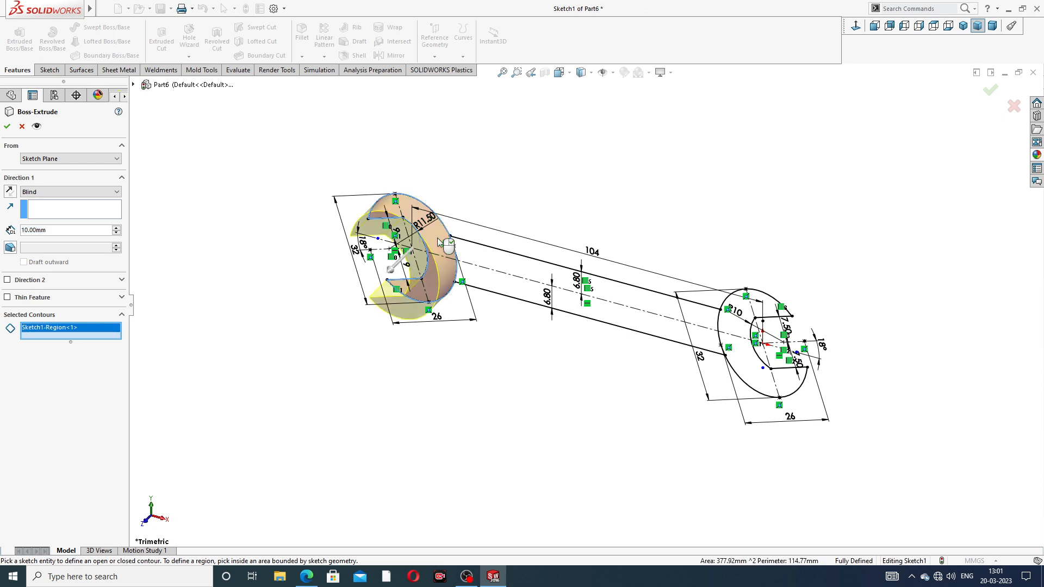
click(767, 367)
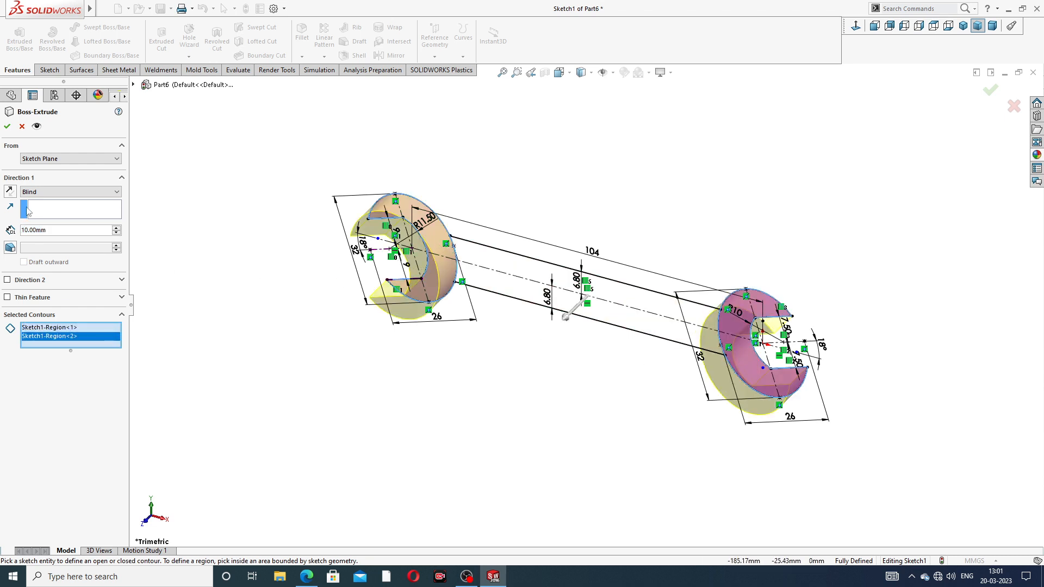
click(70, 192)
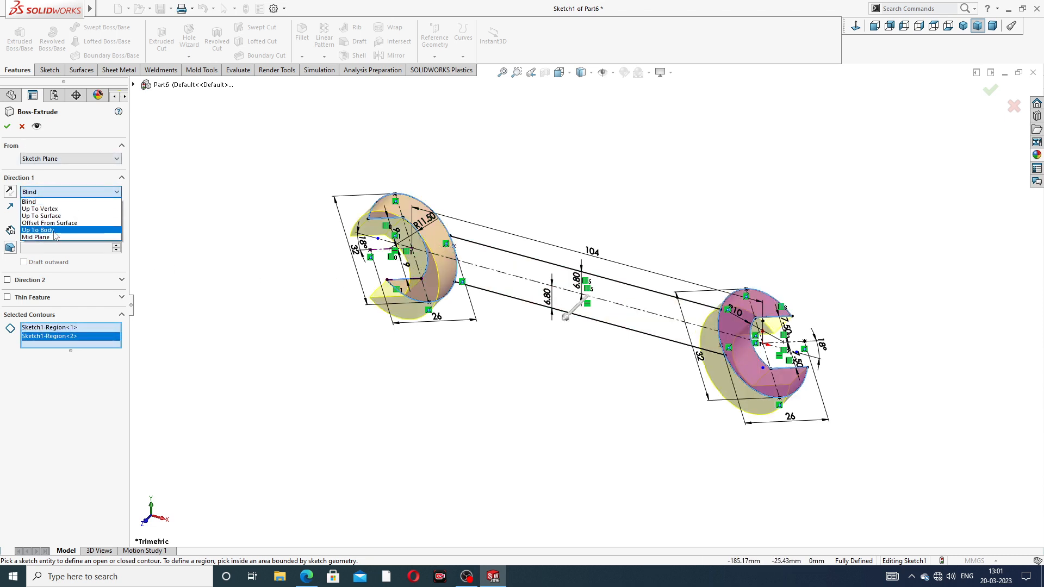
click(60, 239)
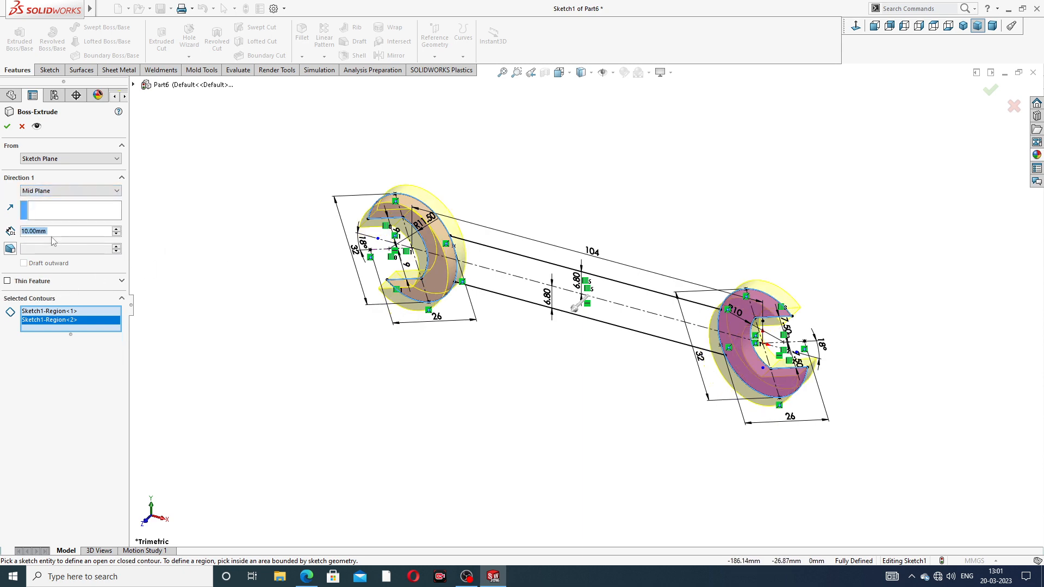
Check the head thickness in the spanner PDF and complete the extrusion of both heads with a 6 mm depth.
click(306, 576)
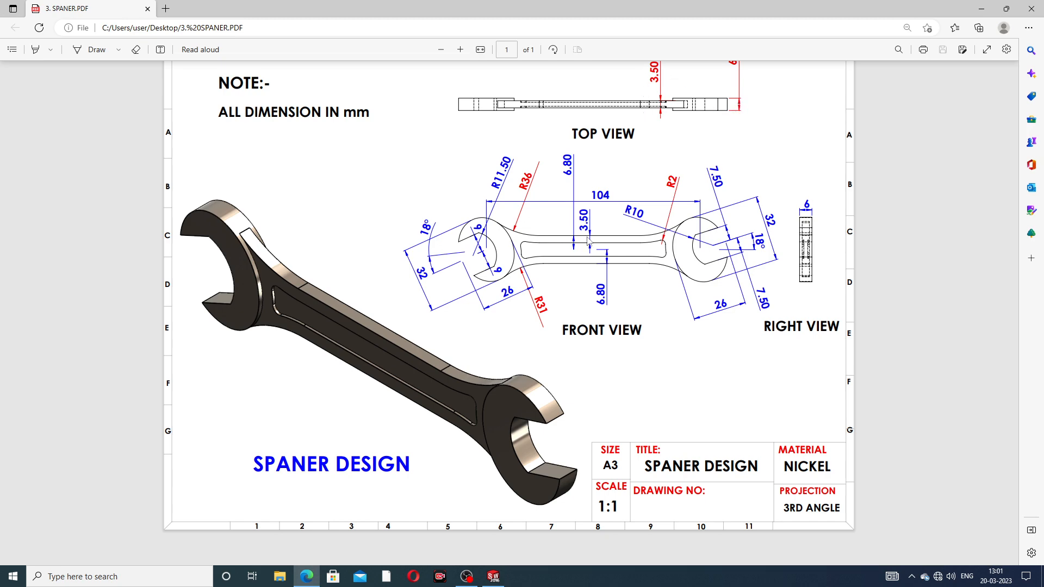
click(306, 577)
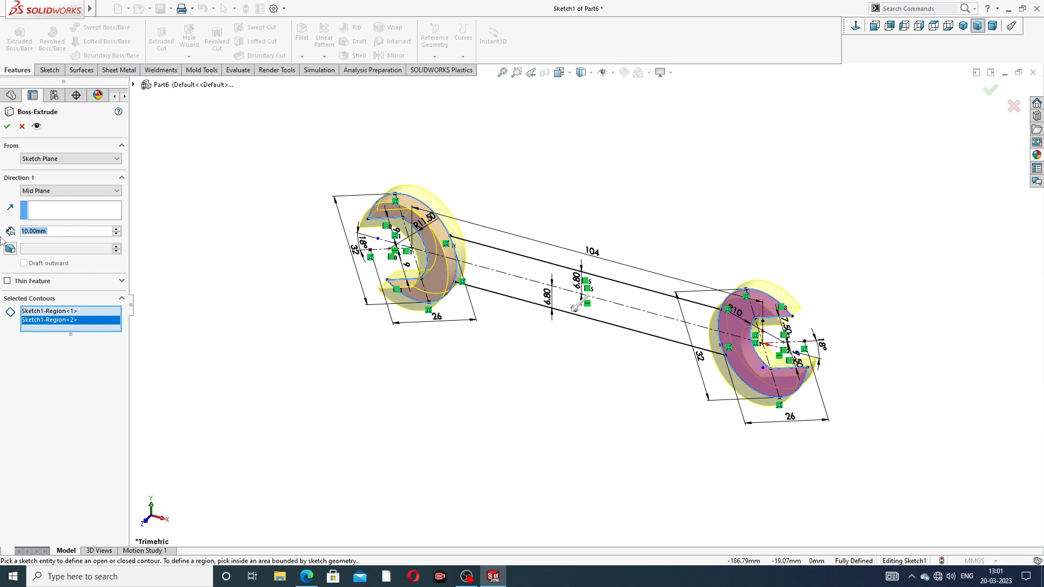
text(6)
key(Return)
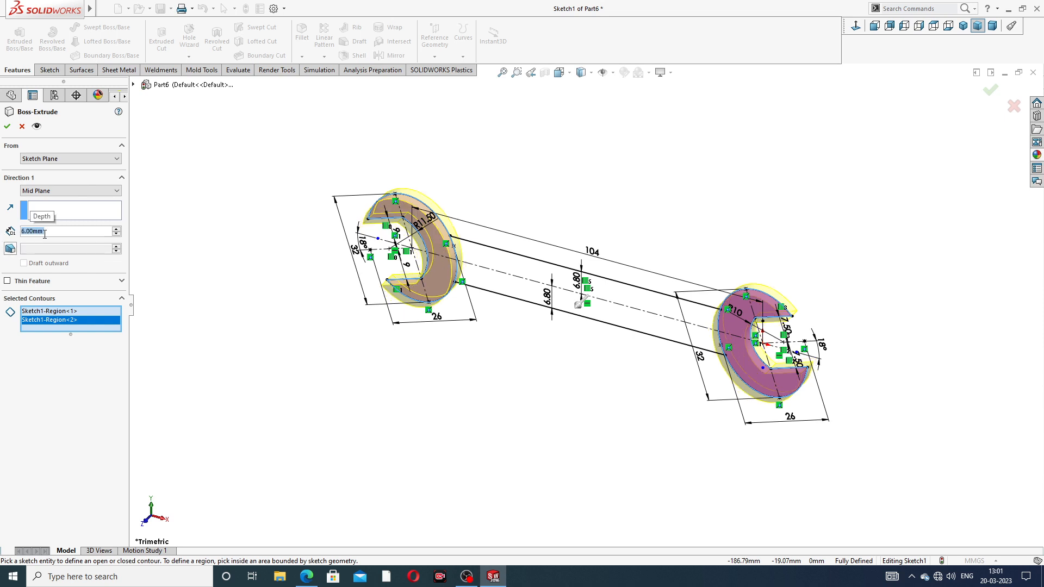
click(8, 128)
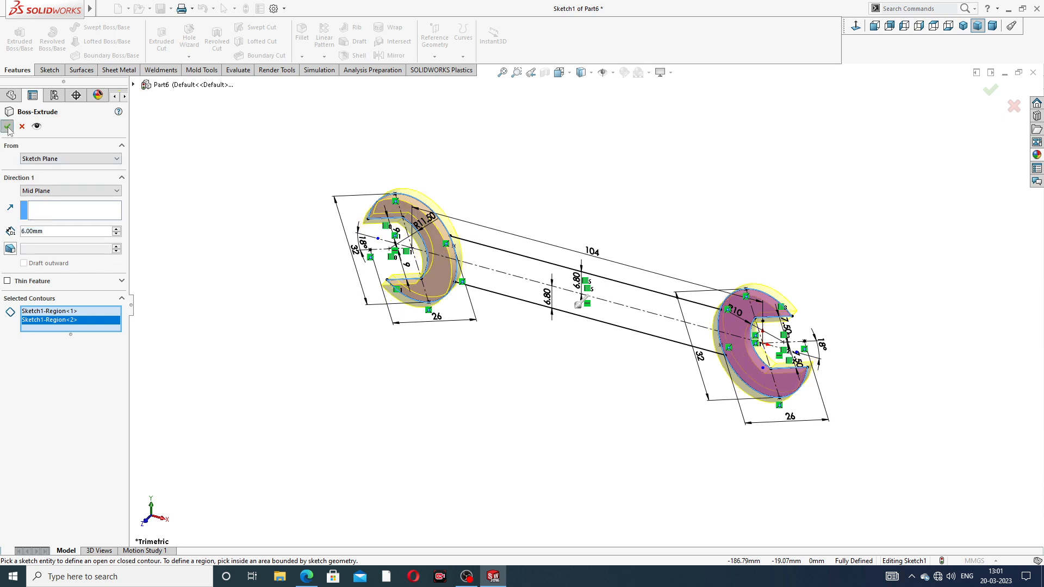
click(450, 174)
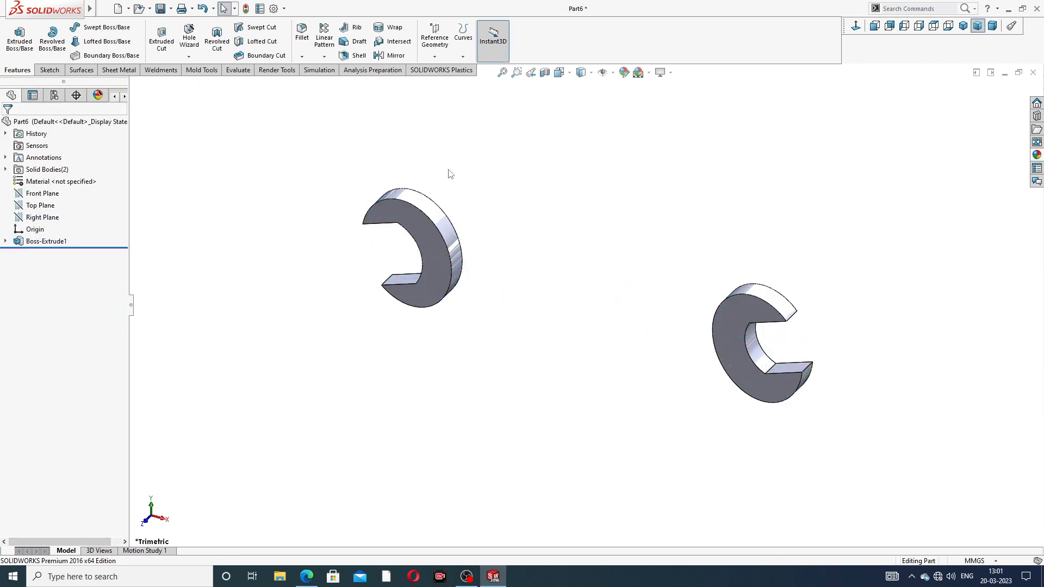
Reuse the spanner sketch to extrude the handle region between the heads 3.5 mm with Mid Plane and merged result.
click(5, 241)
click(48, 255)
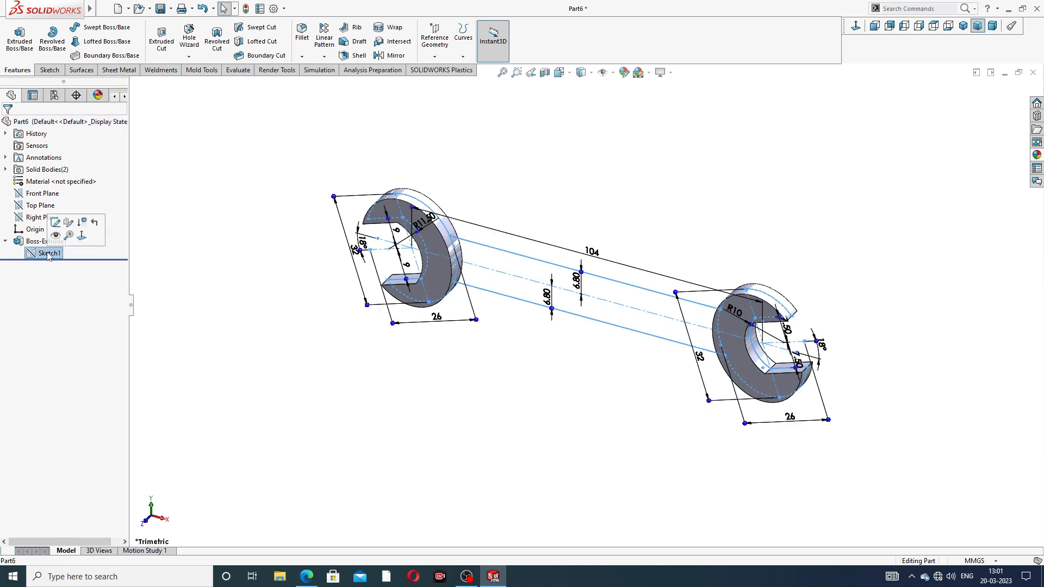
click(20, 37)
click(544, 278)
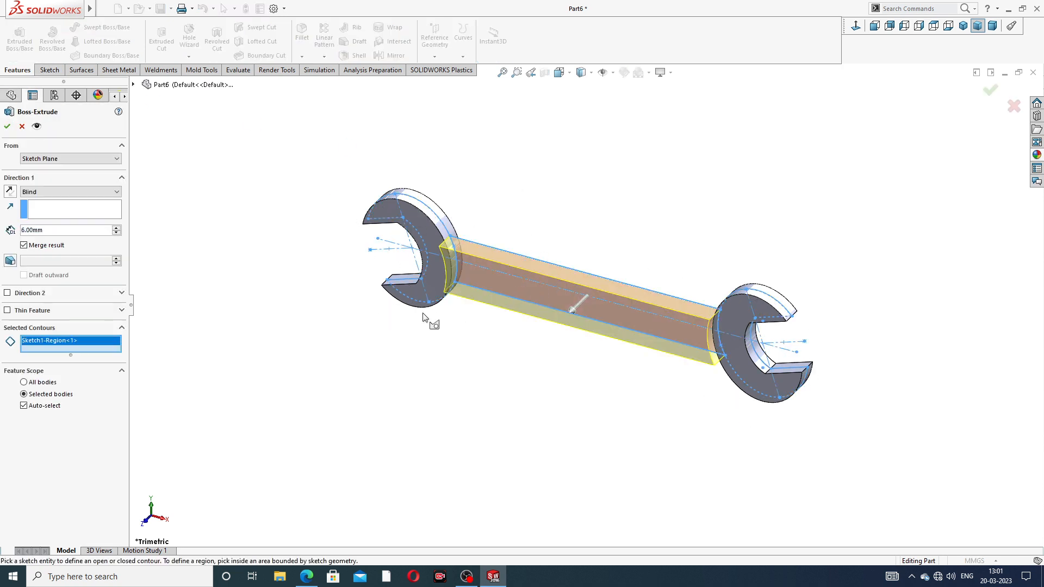
click(62, 191)
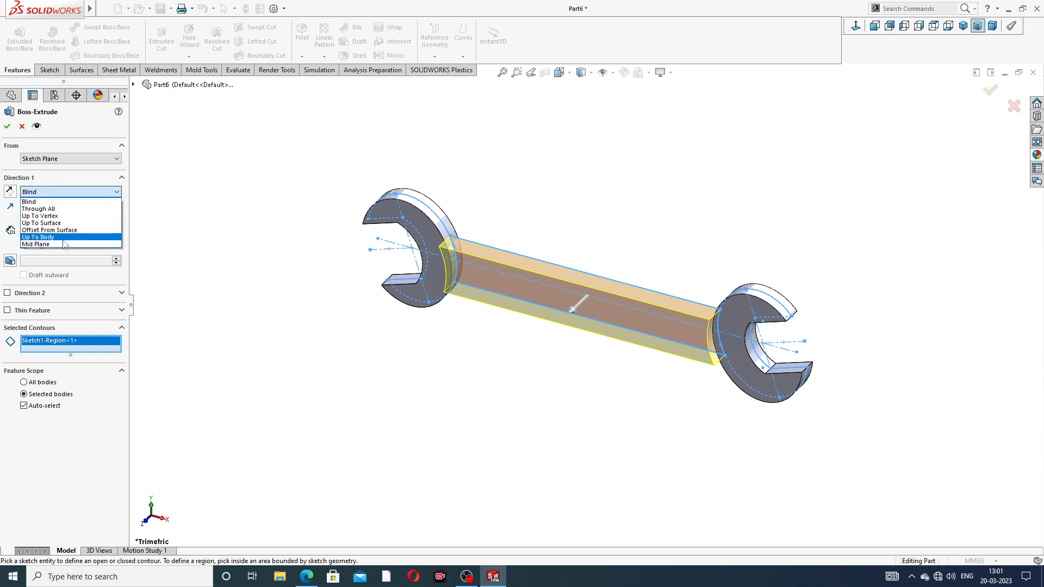
click(64, 243)
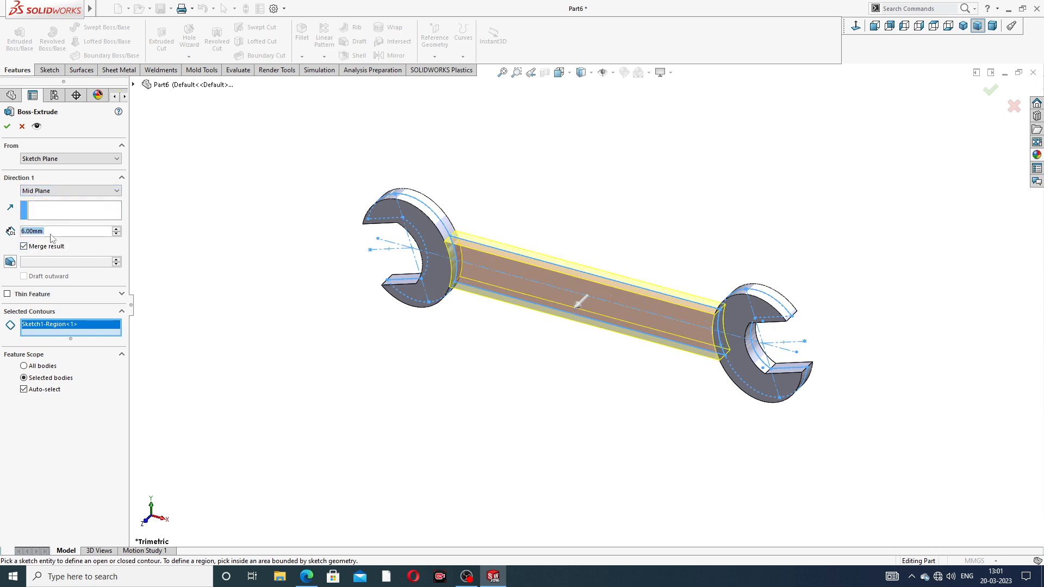
text(3.5)
key(Return)
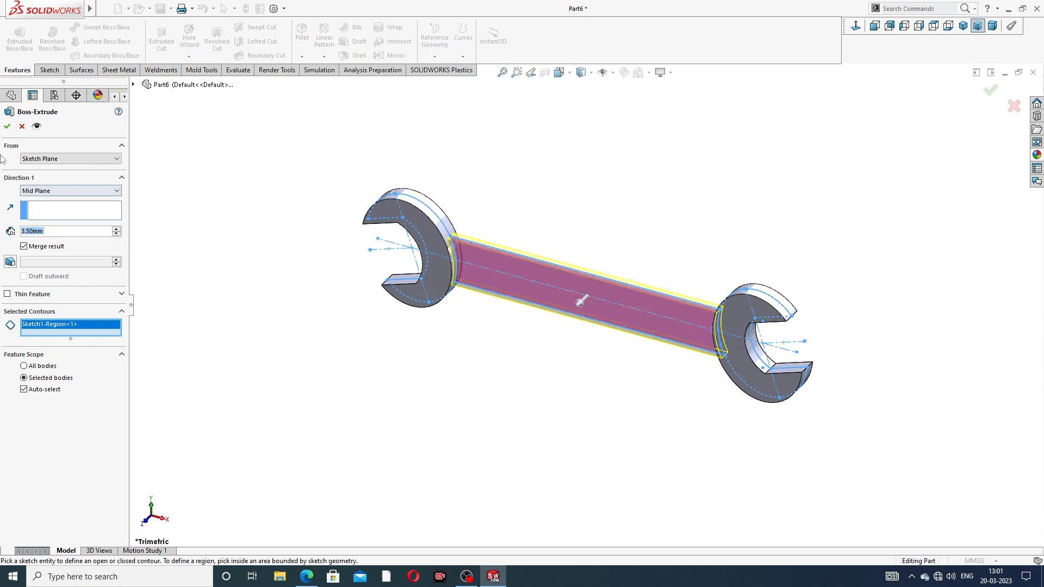
click(8, 126)
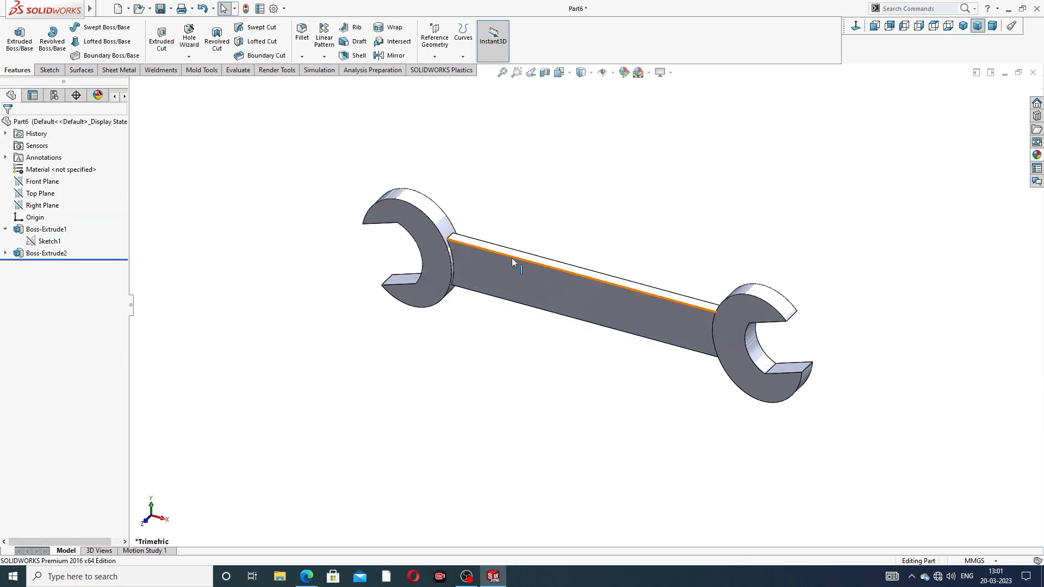
Check the fillet radii in the spanner PDF and round the two upper edges where the handle meets the heads with a 36 mm radius.
middle_drag(511, 260, 548, 243)
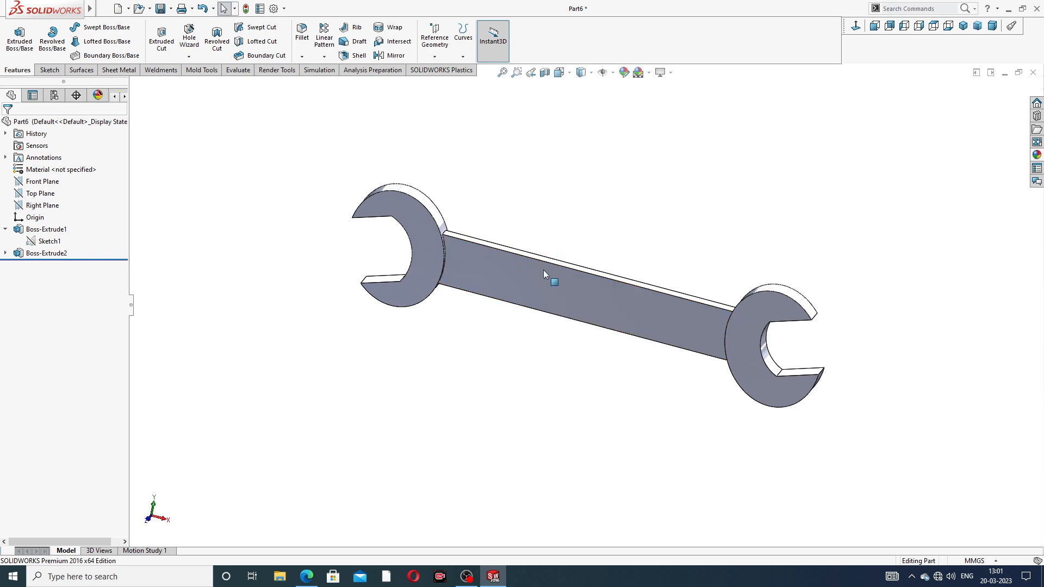
scroll(535, 289, down, 1)
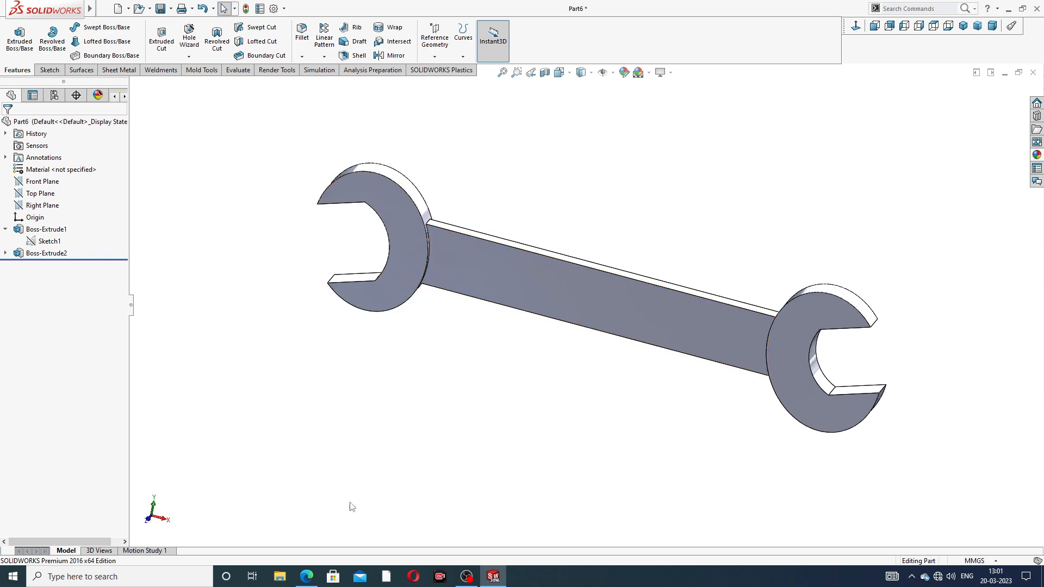
click(307, 577)
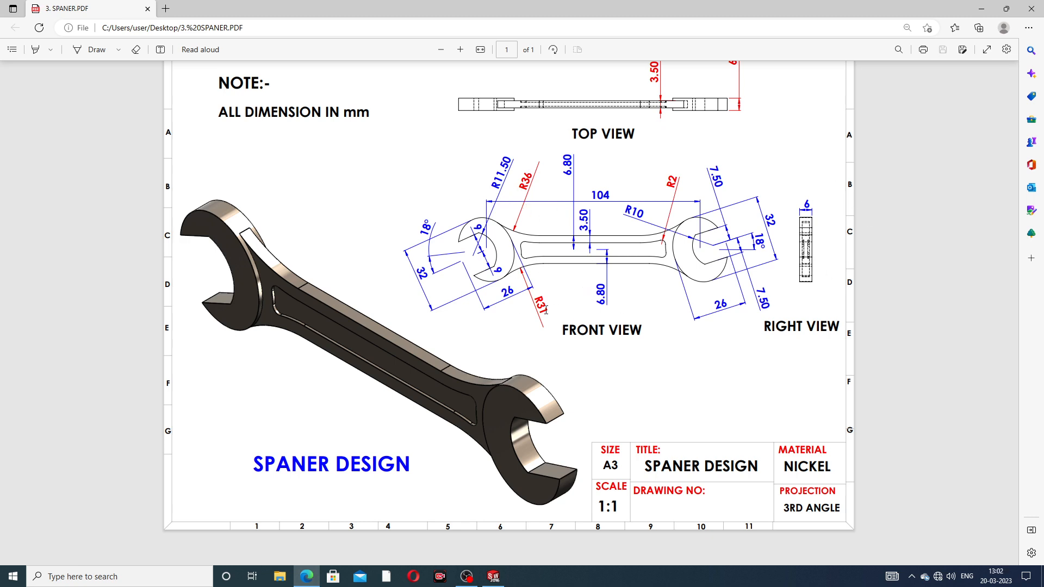
click(306, 577)
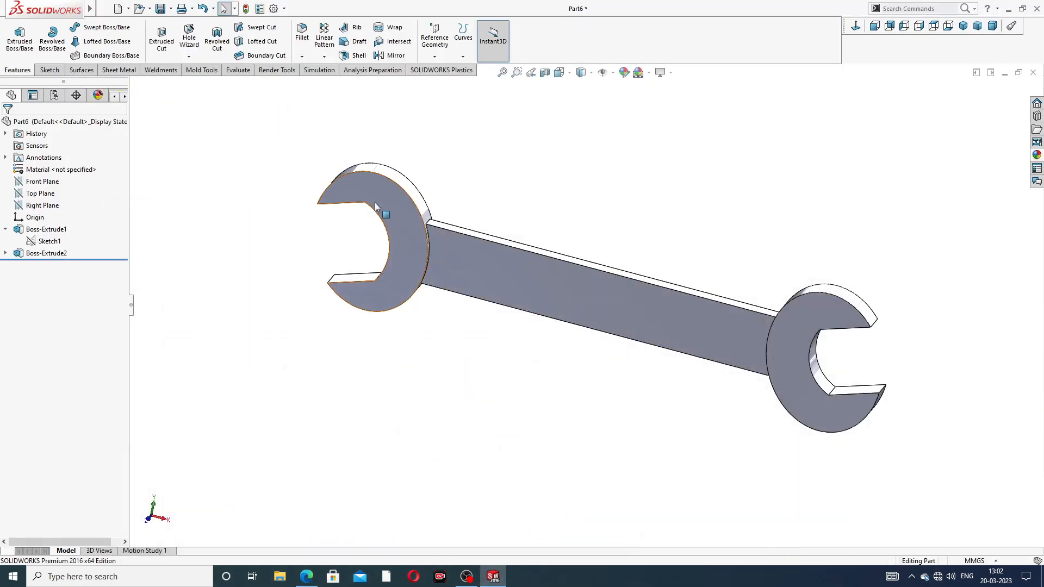
click(302, 33)
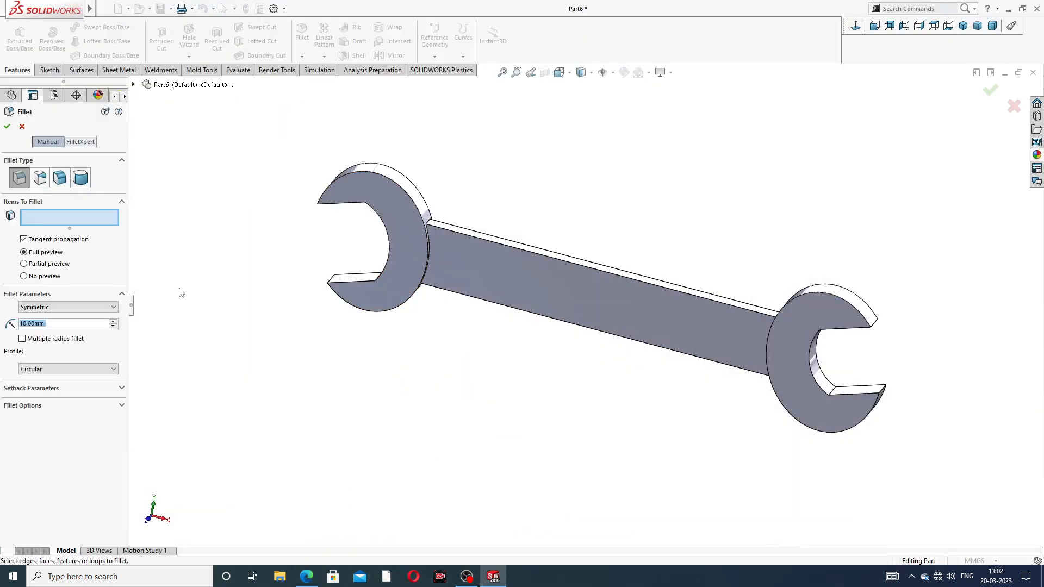
text(3)
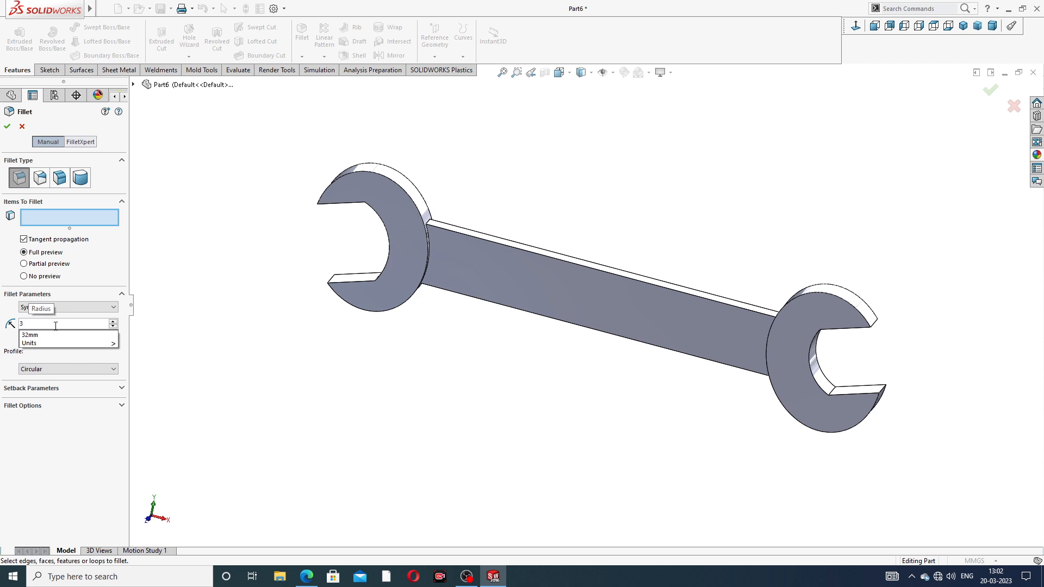
text(6)
key(Return)
scroll(452, 215, down, 5)
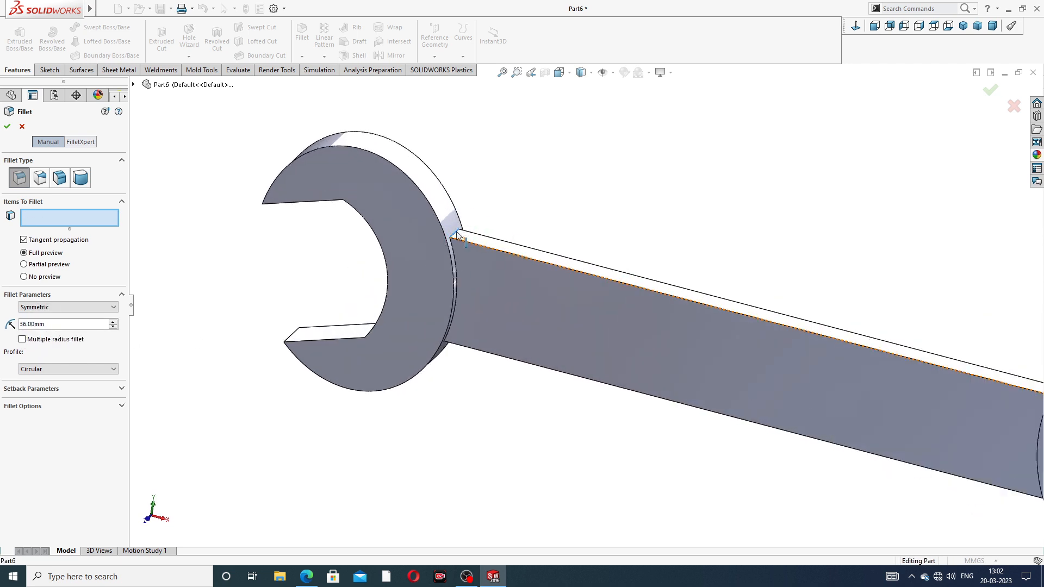
click(459, 235)
scroll(579, 300, up, 5)
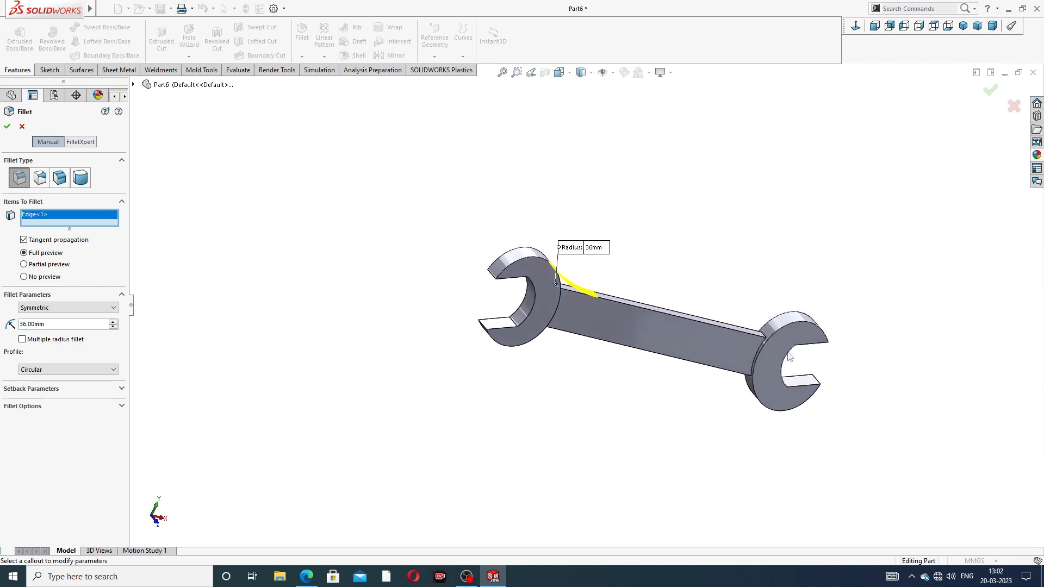
scroll(783, 349, down, 6)
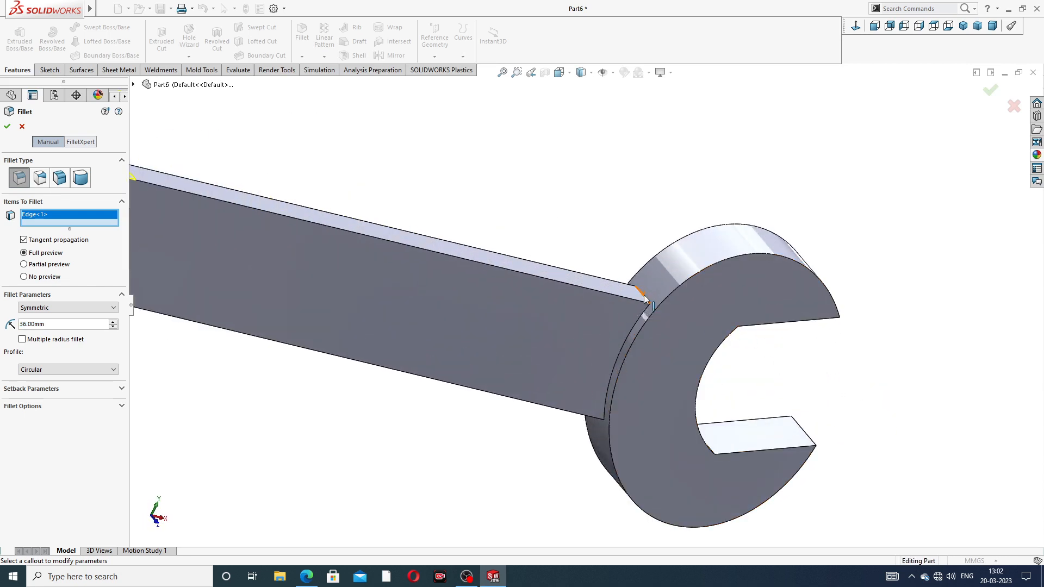
click(643, 296)
scroll(629, 245, up, 5)
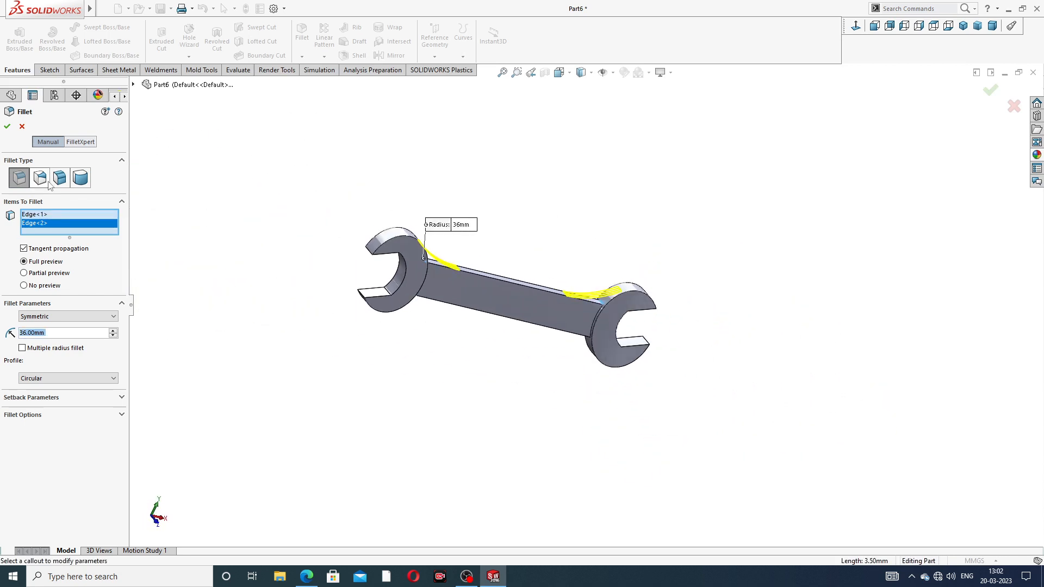
click(7, 128)
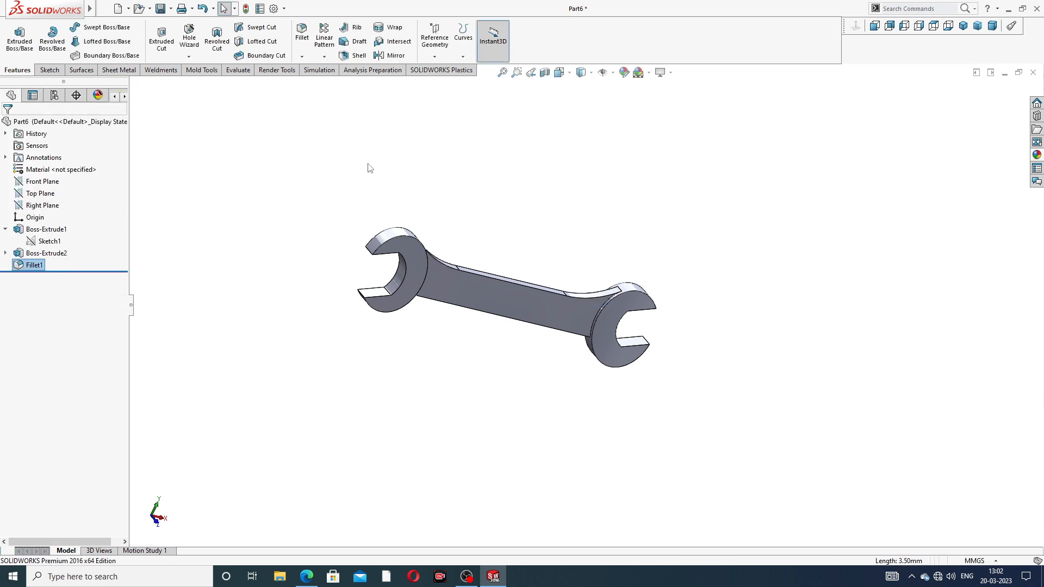
Fillet the two lower edges where the handle meets the heads with a 31 mm radius.
click(303, 33)
middle_drag(473, 348, 457, 143)
scroll(429, 315, down, 4)
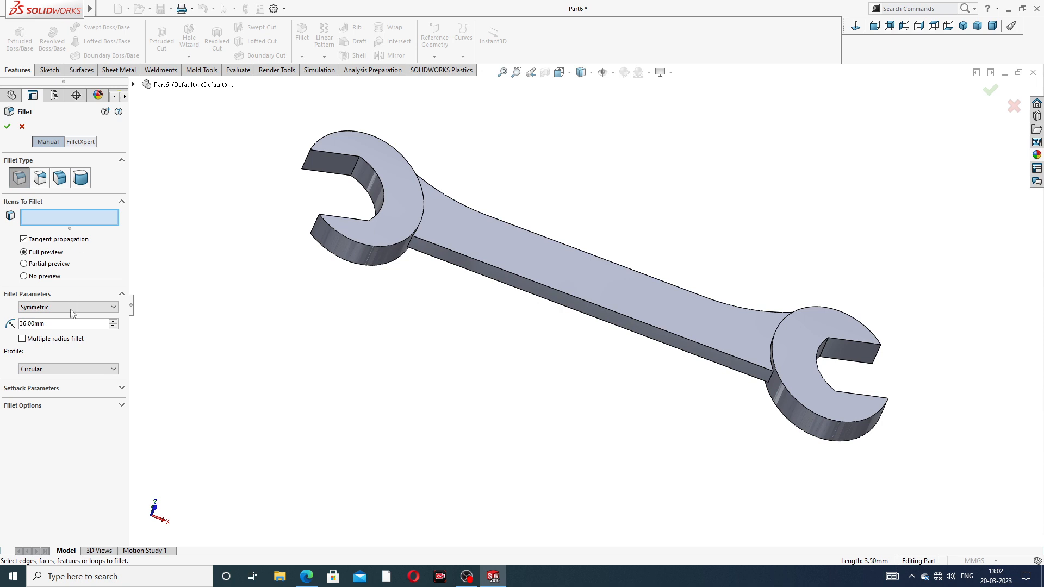
text(31)
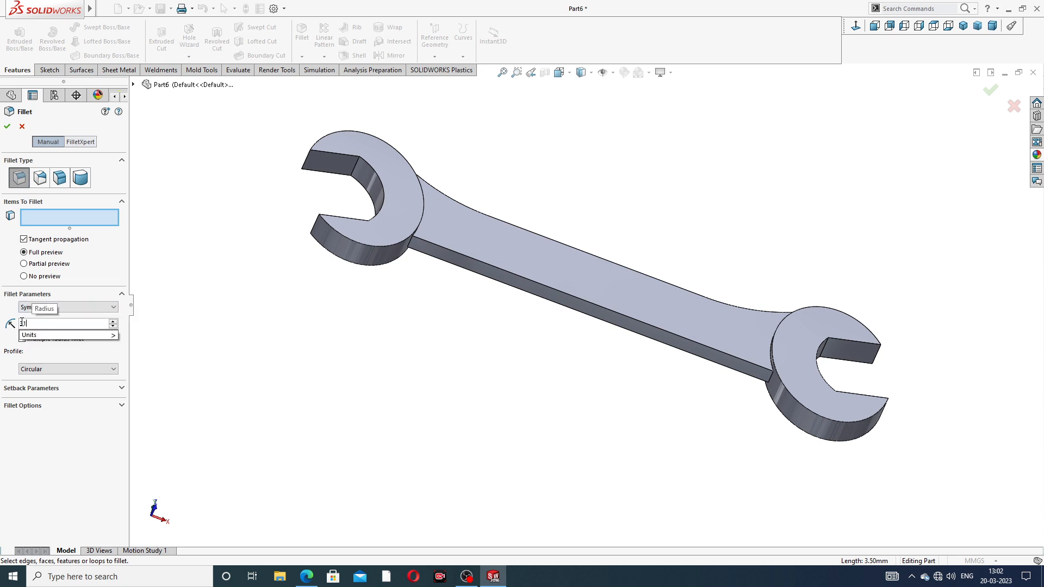
key(Return)
scroll(415, 275, down, 3)
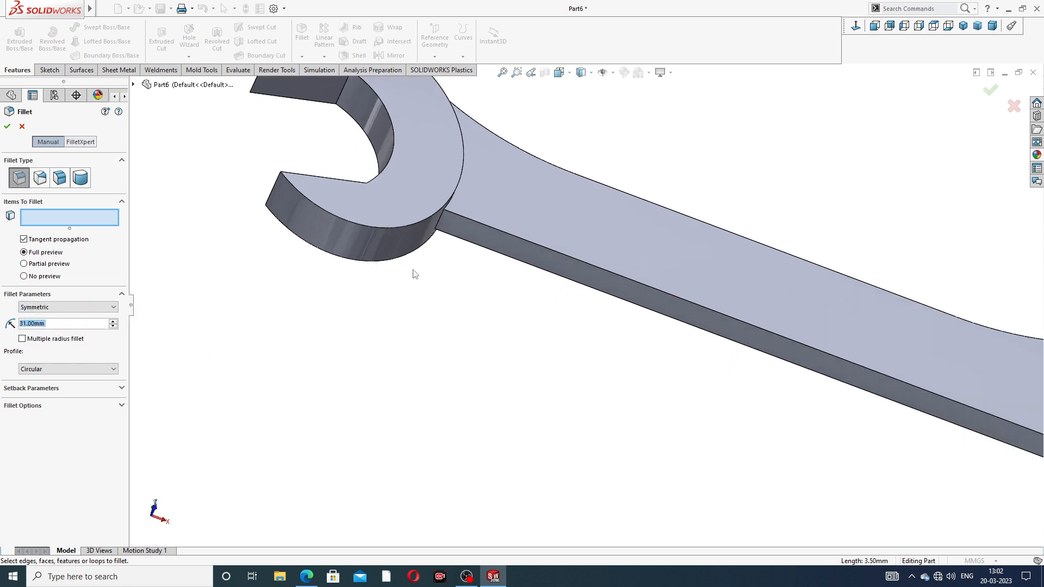
click(441, 222)
scroll(707, 332, up, 5)
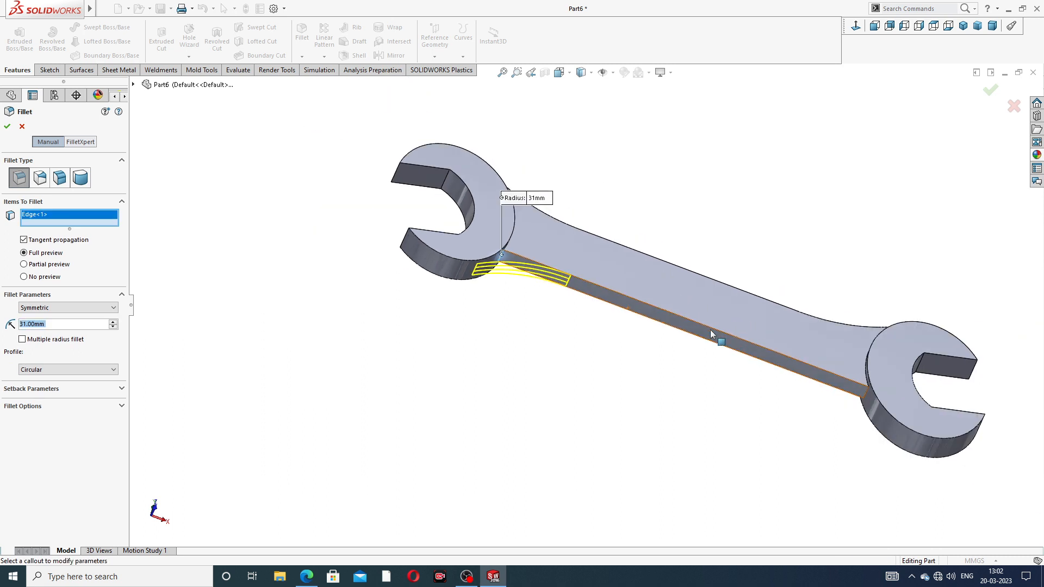
scroll(794, 397, down, 4)
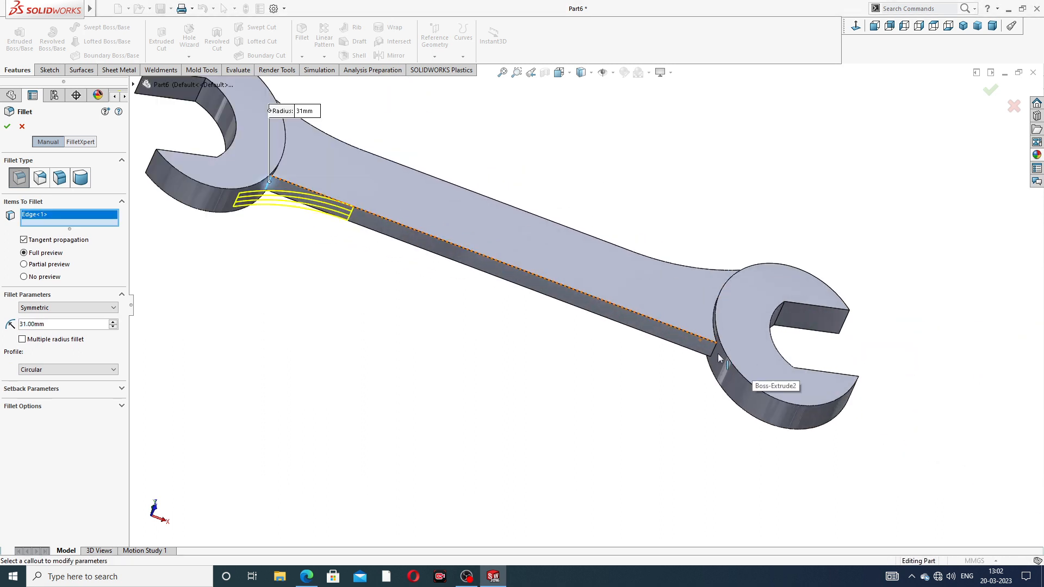
click(716, 351)
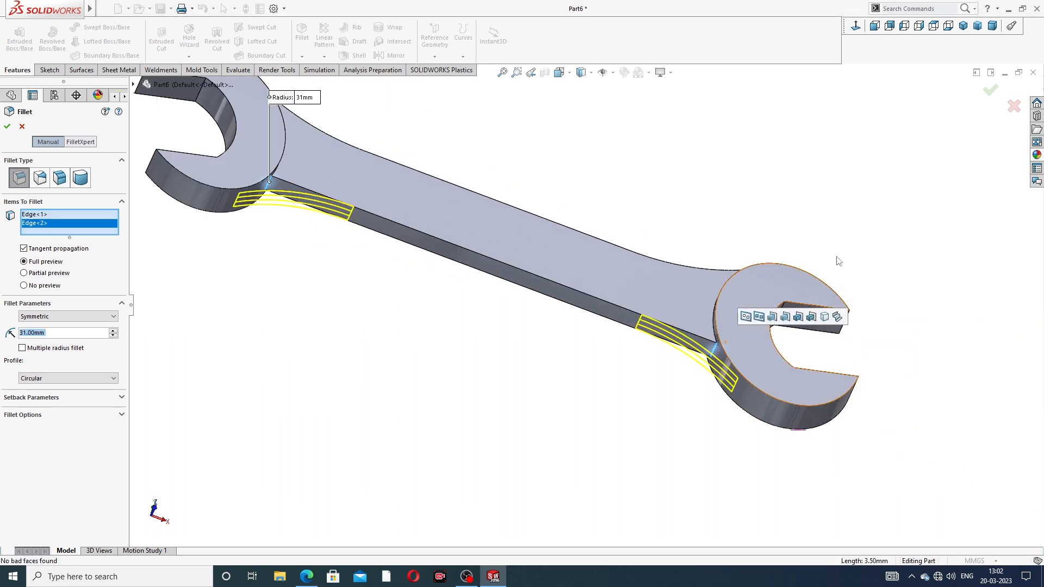
click(991, 91)
Set up a 0.5 mm fillet on the curved edges where both handle faces meet the first head.
scroll(550, 165, up, 3)
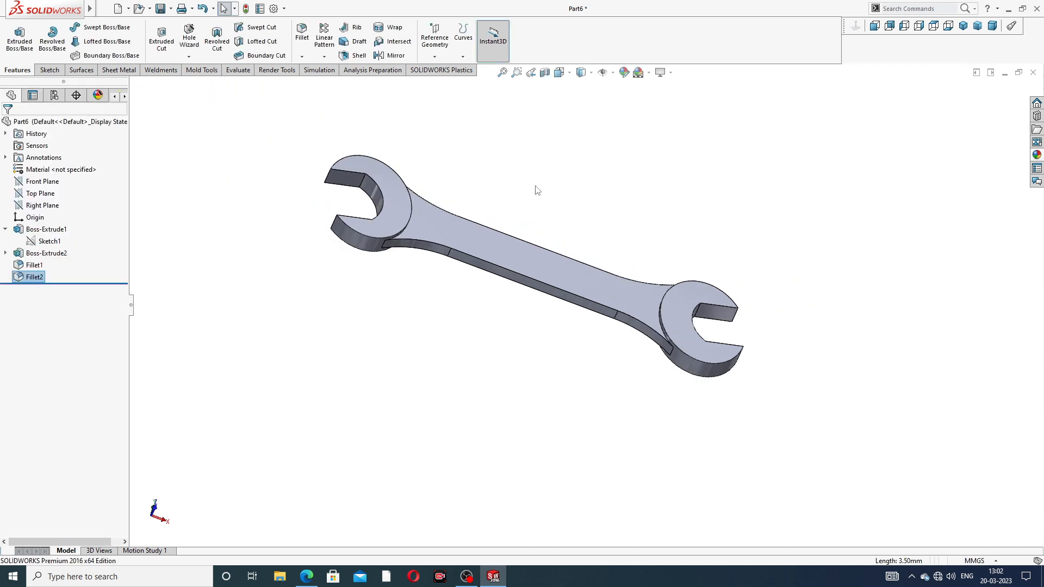
middle_drag(536, 188, 457, 228)
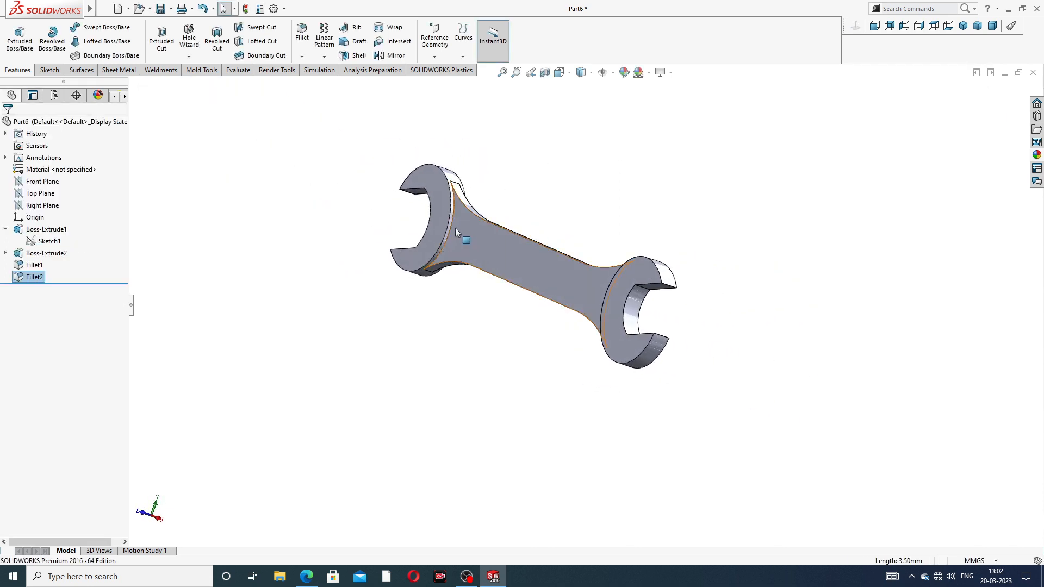
scroll(460, 223, down, 3)
scroll(468, 212, down, 2)
scroll(473, 207, down, 2)
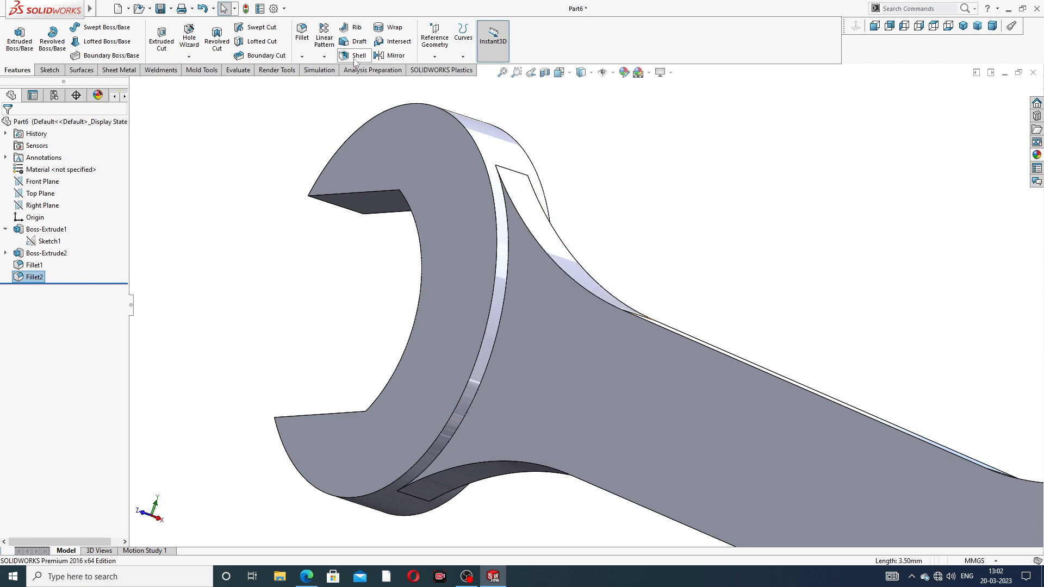
click(302, 34)
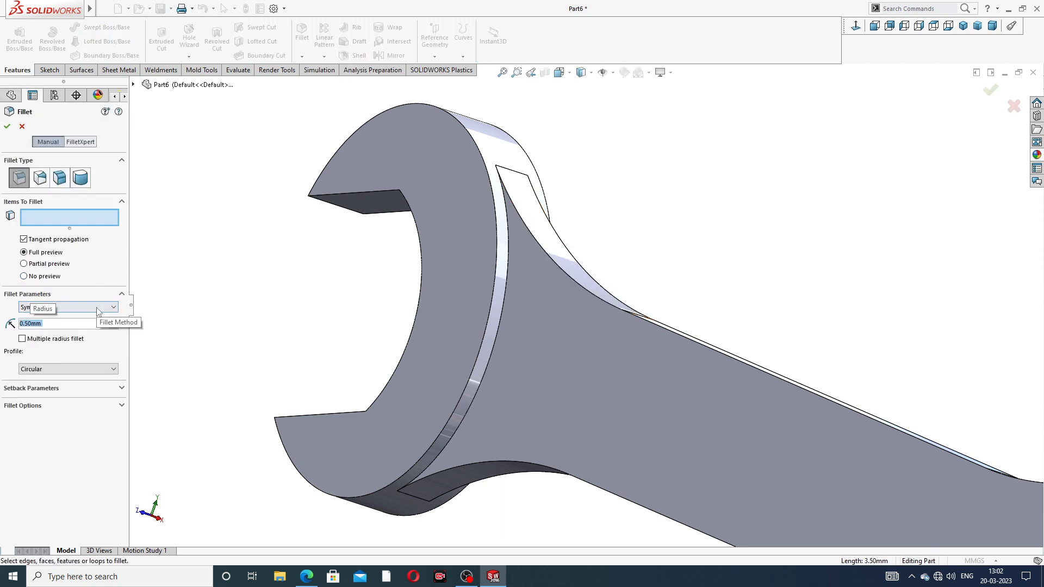
scroll(517, 318, down, 2)
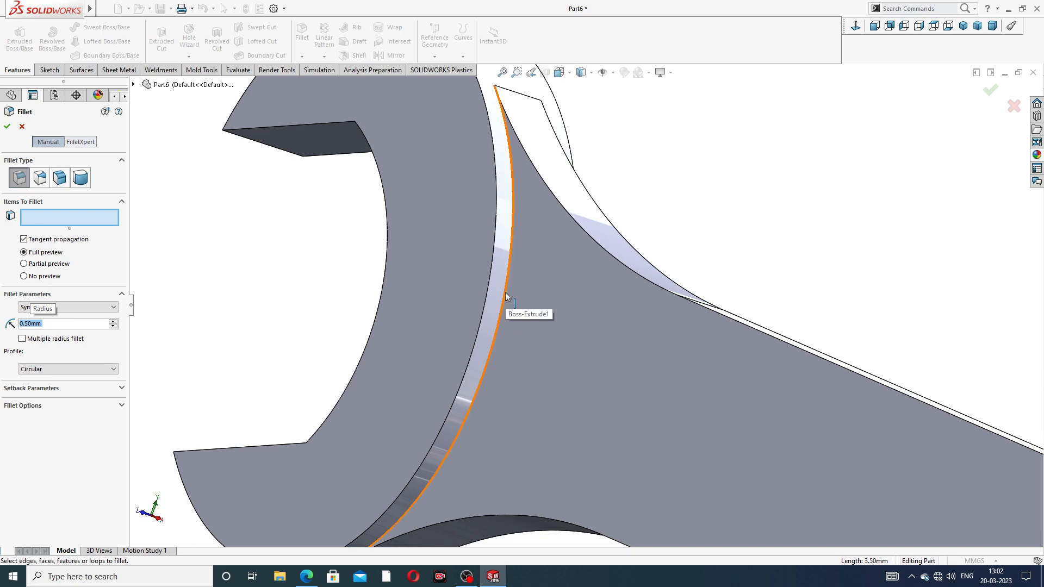
click(505, 296)
scroll(727, 170, up, 3)
middle_drag(727, 170, 780, 255)
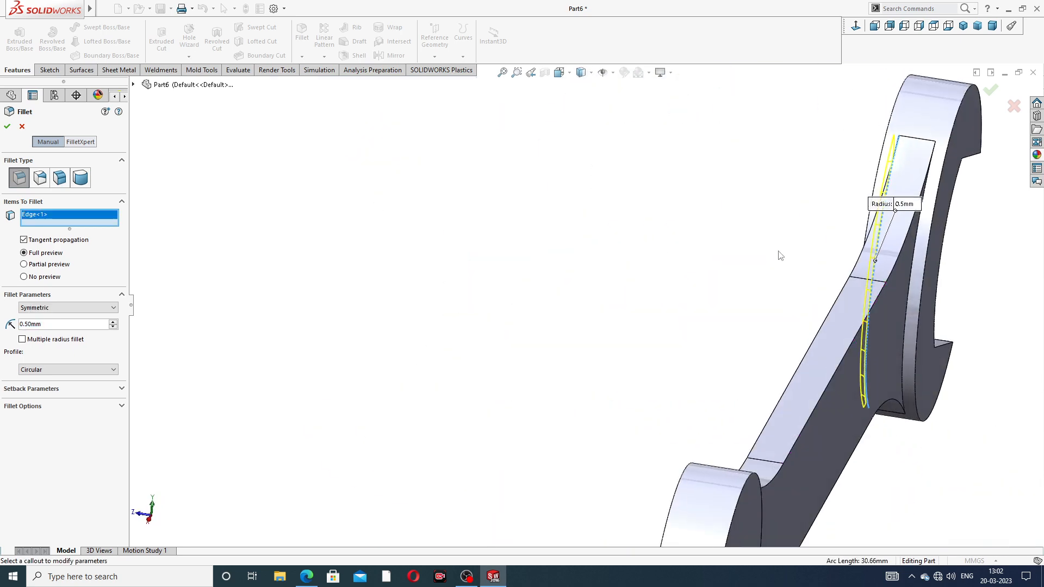
click(926, 266)
Add the curved edges on both handle faces at the opposite head and complete the 0.5 mm fillet.
scroll(926, 267, up, 2)
middle_drag(926, 267, 593, 386)
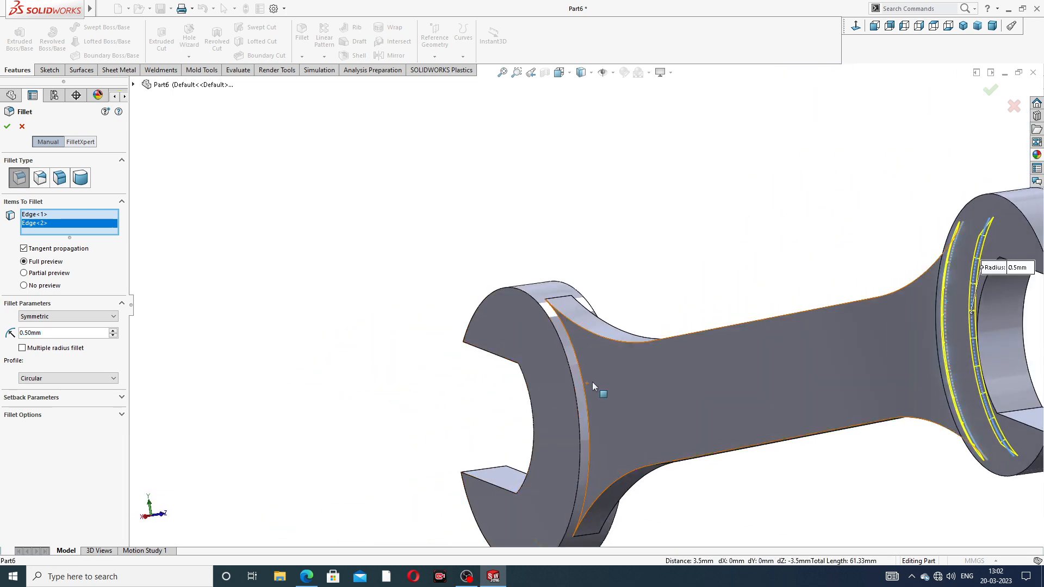
scroll(592, 386, down, 3)
click(576, 378)
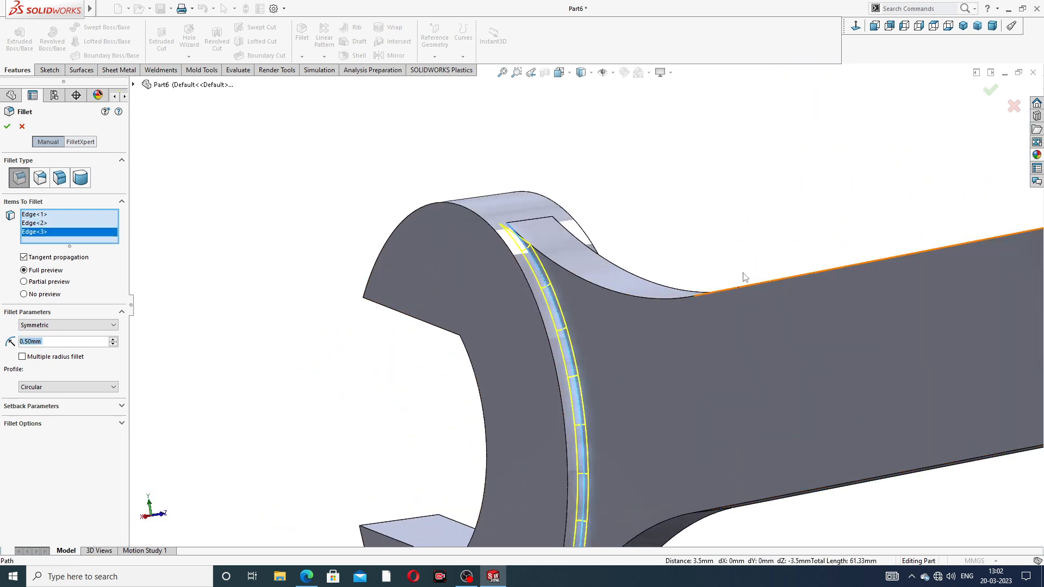
scroll(744, 278, up, 4)
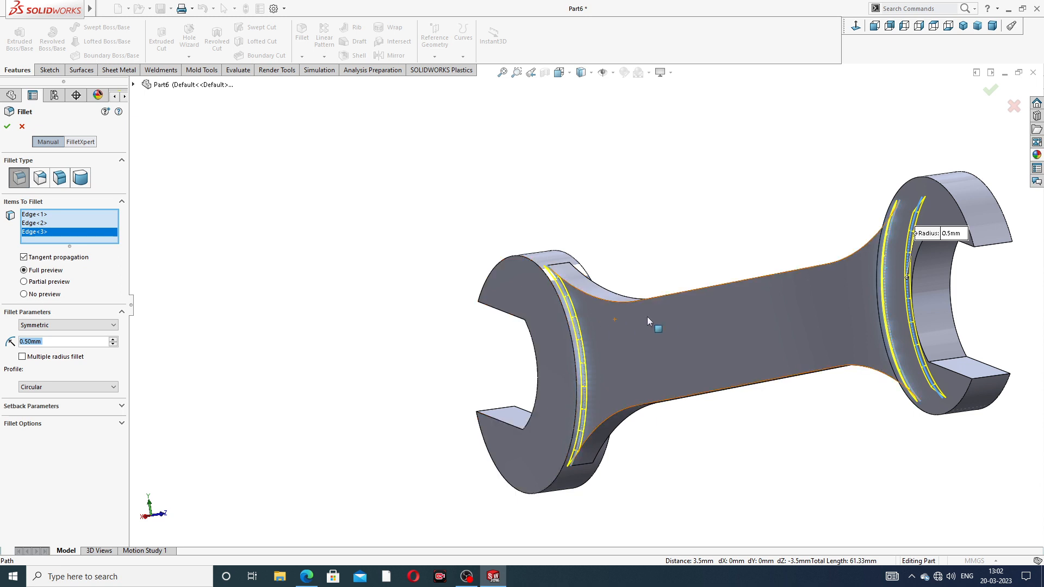
scroll(647, 321, up, 2)
scroll(731, 255, up, 2)
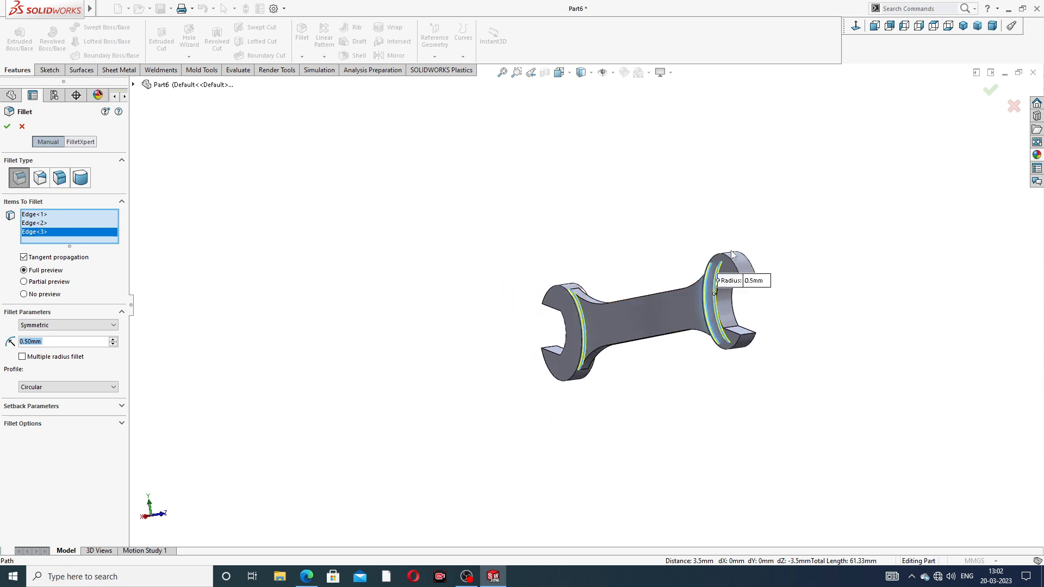
middle_drag(732, 256, 658, 335)
scroll(756, 308, down, 3)
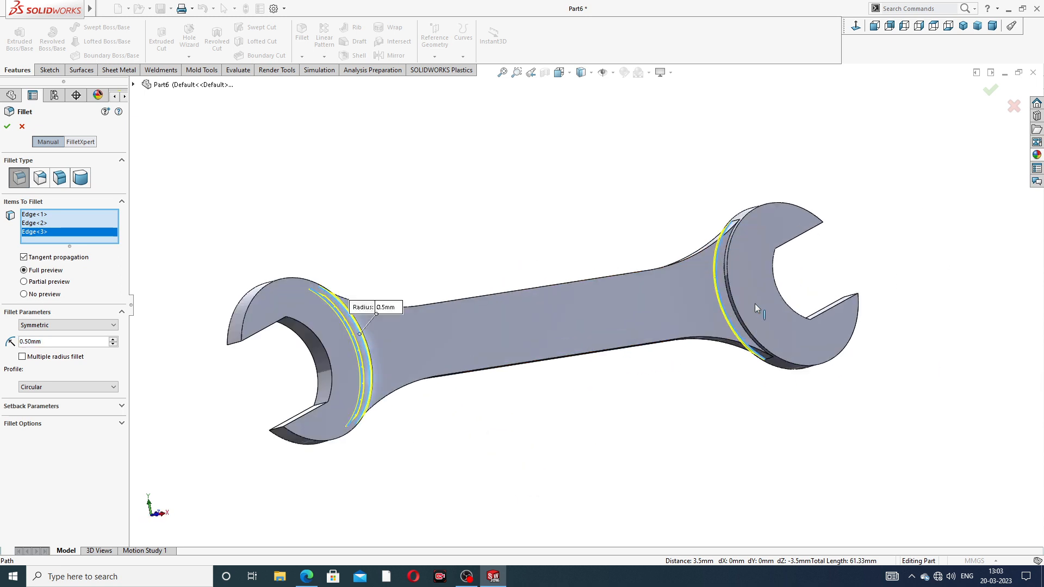
middle_drag(761, 307, 723, 311)
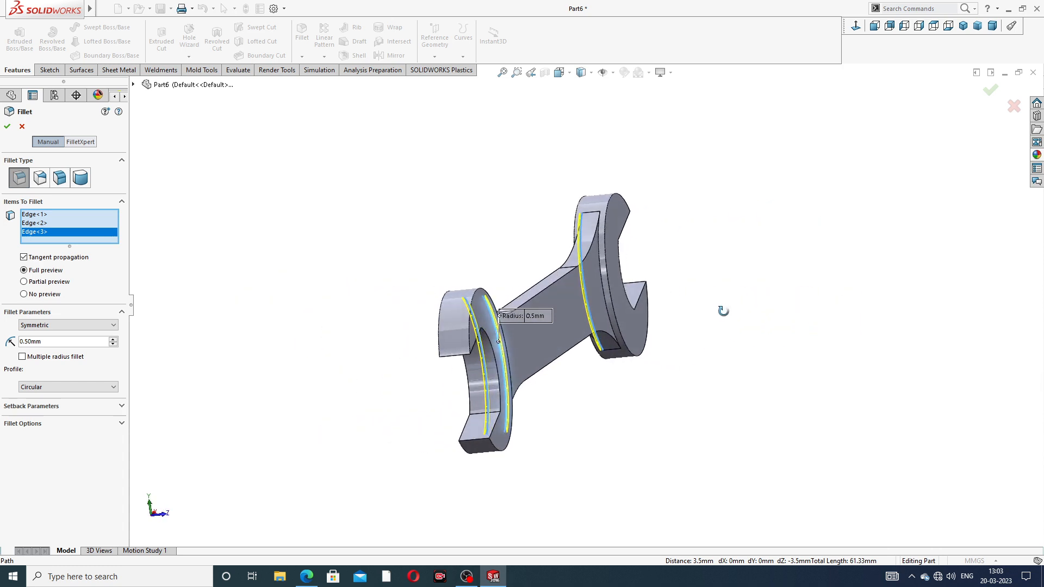
scroll(617, 278, down, 2)
click(593, 265)
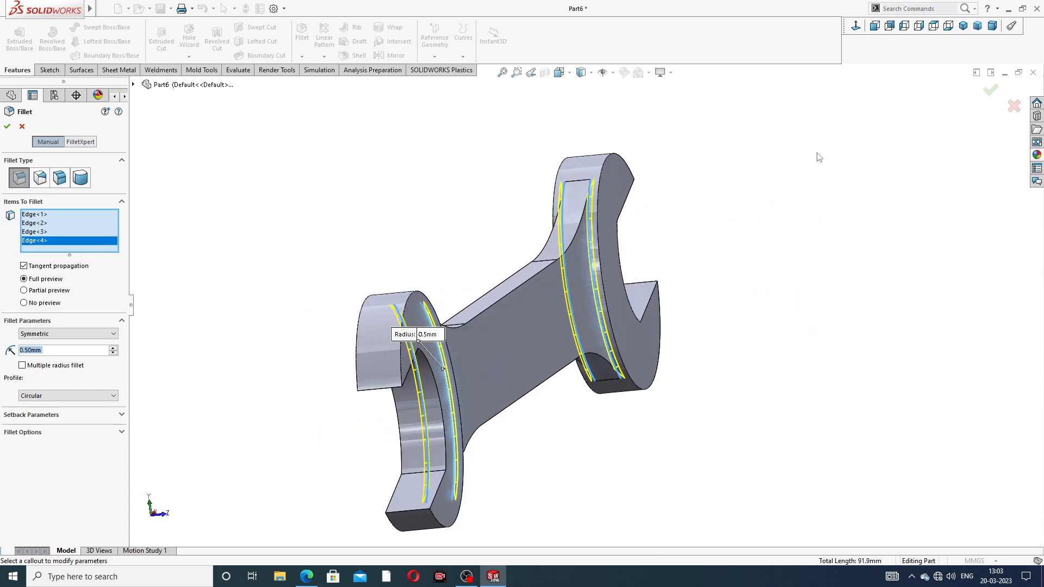
click(990, 93)
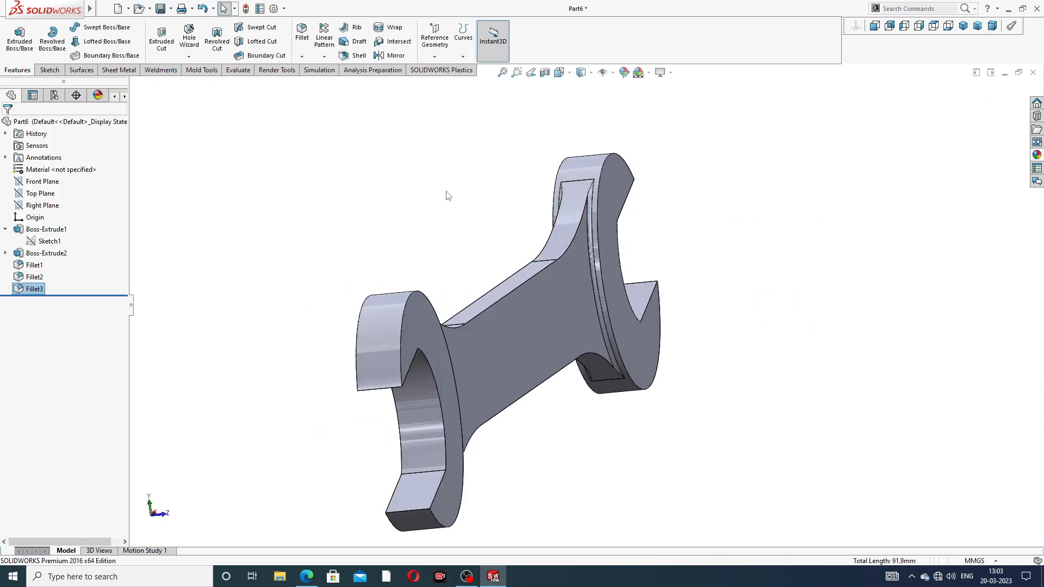
Inspect the filleted spanner from the back and display it in isometric view.
scroll(482, 245, up, 3)
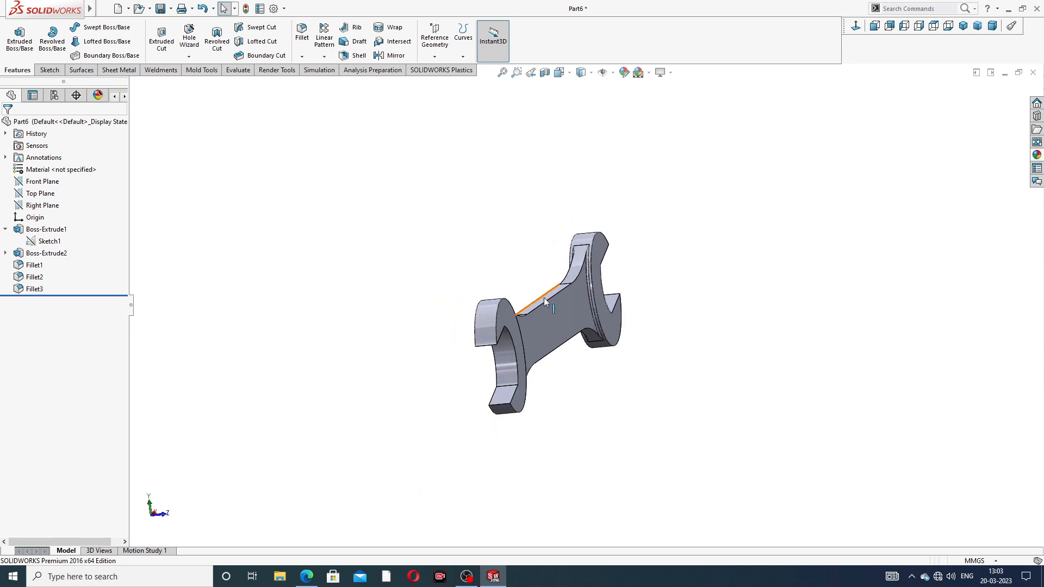
middle_drag(543, 298, 497, 299)
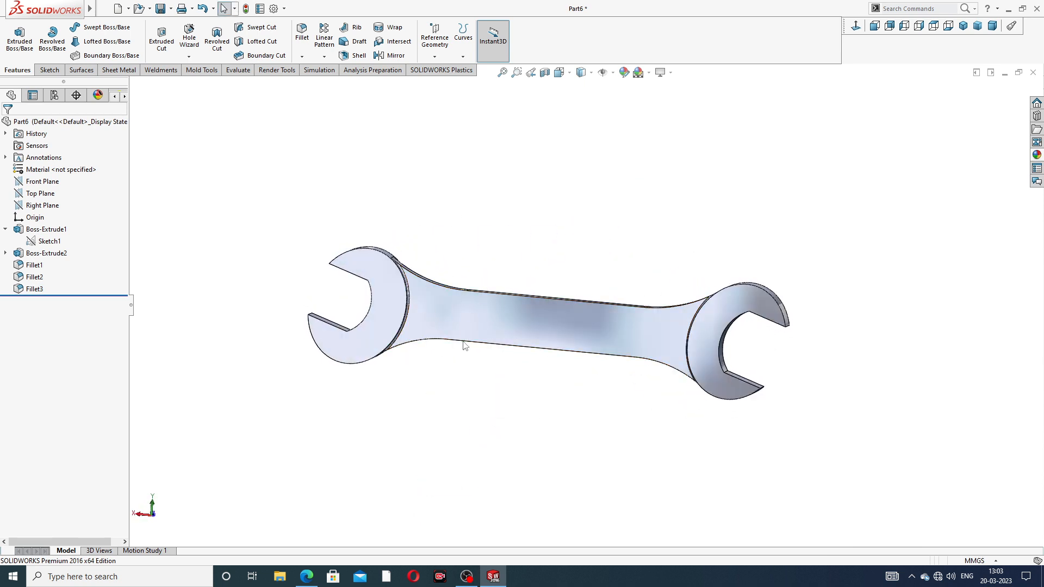
scroll(465, 345, down, 2)
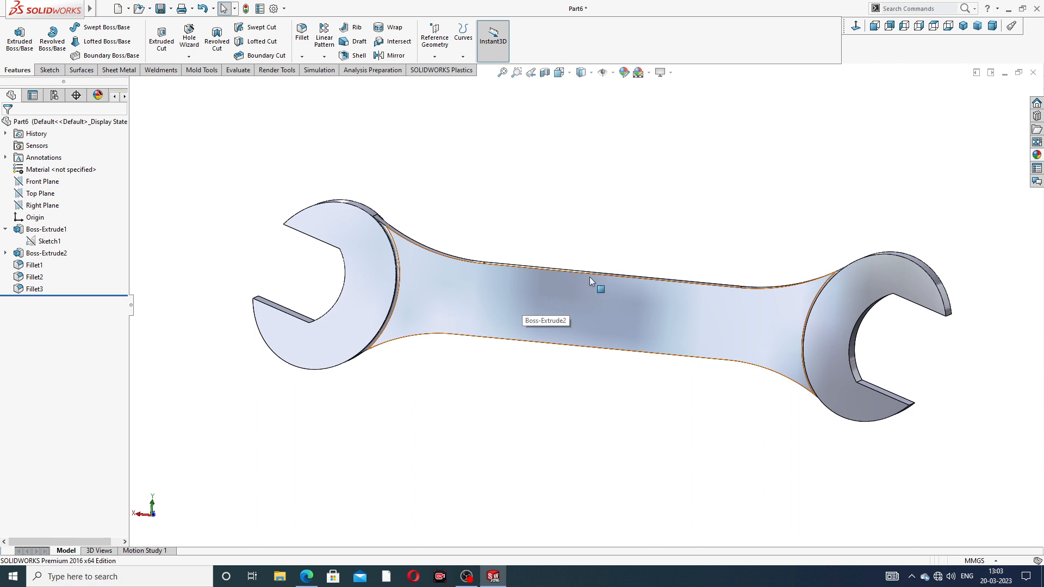
click(964, 26)
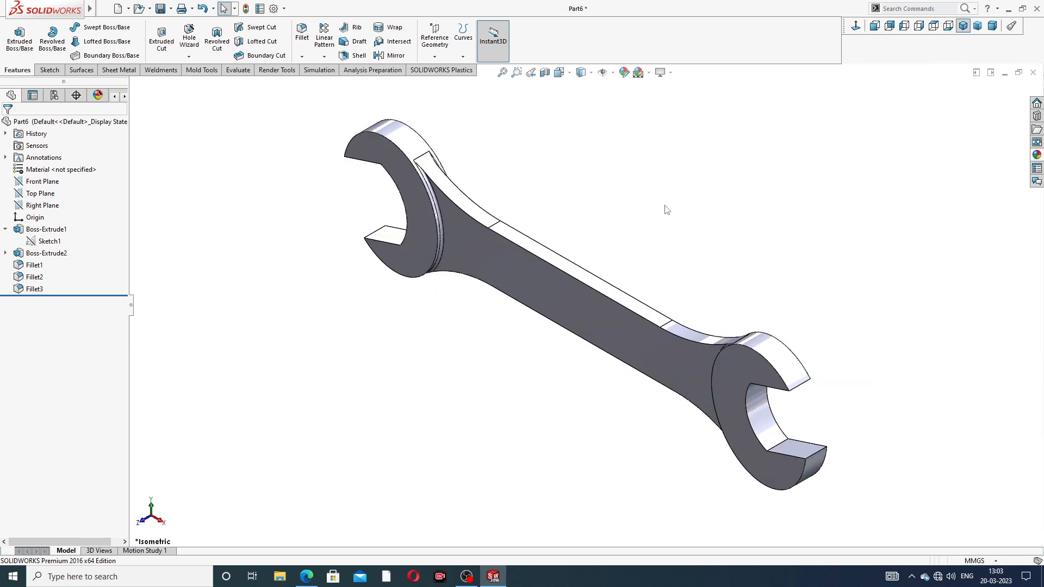
Start a sketch on the handle's front face and convert the face outline into sketch entities.
click(575, 301)
click(616, 268)
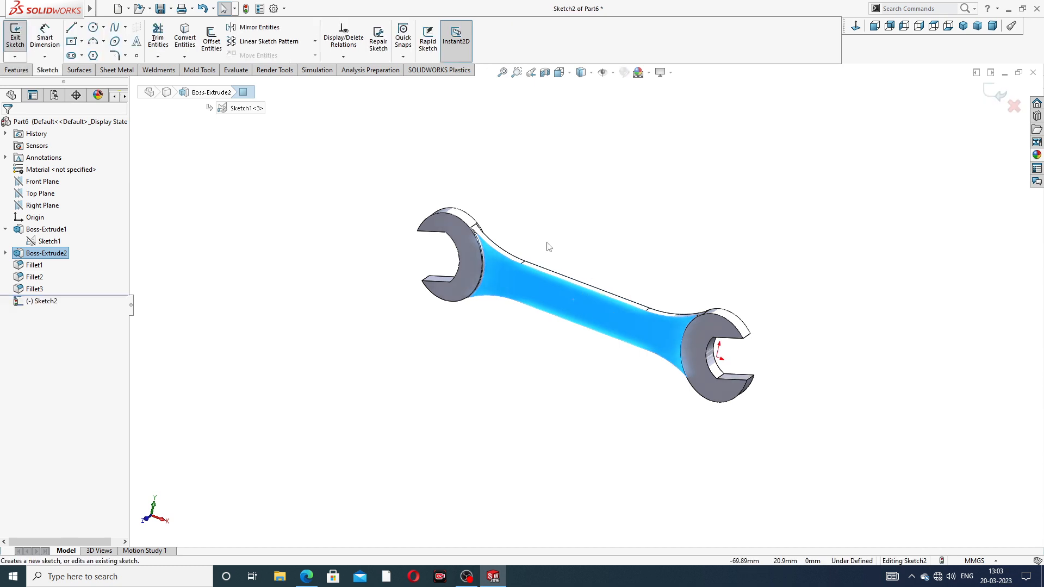
click(188, 41)
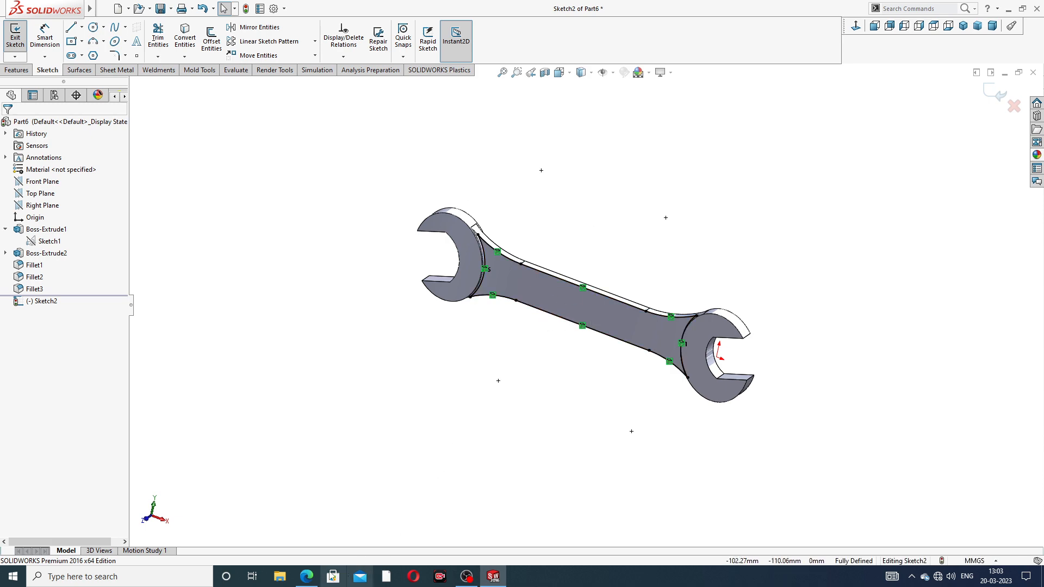
Consult the spanner PDF for the recess offset and set up a 3.5 mm offset of the converted handle outline.
click(308, 578)
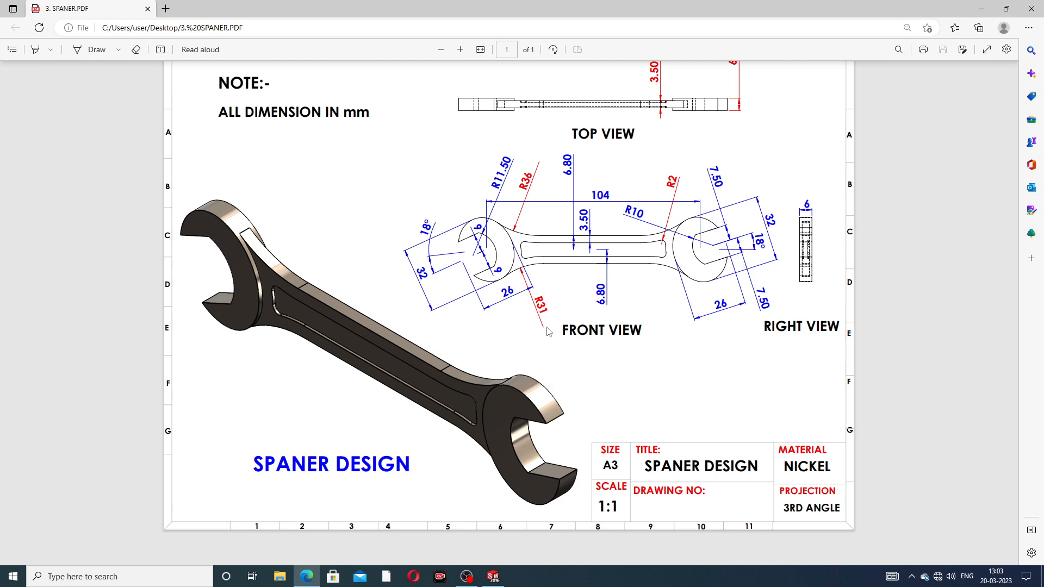
click(311, 577)
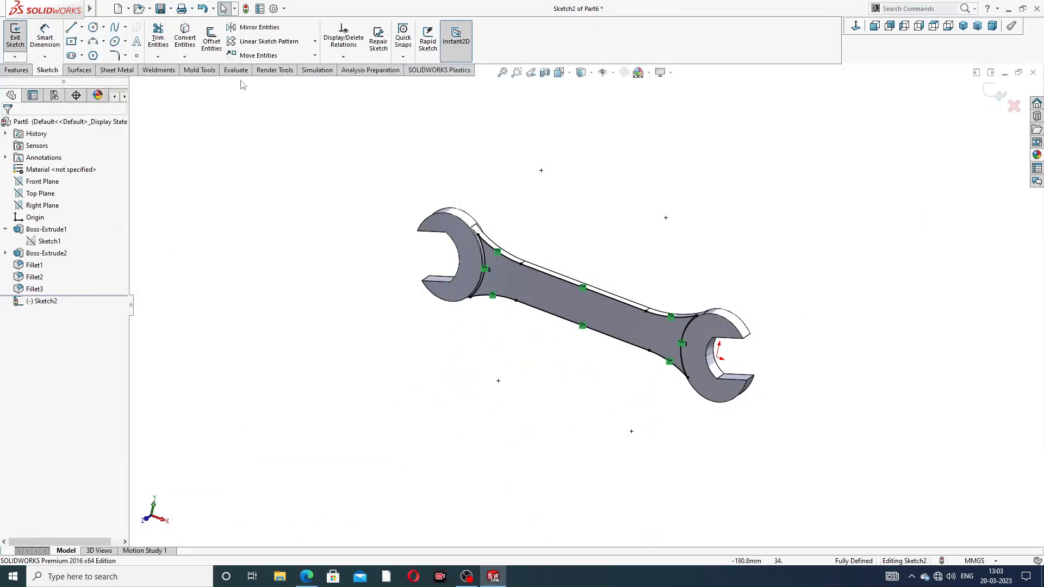
key(o)
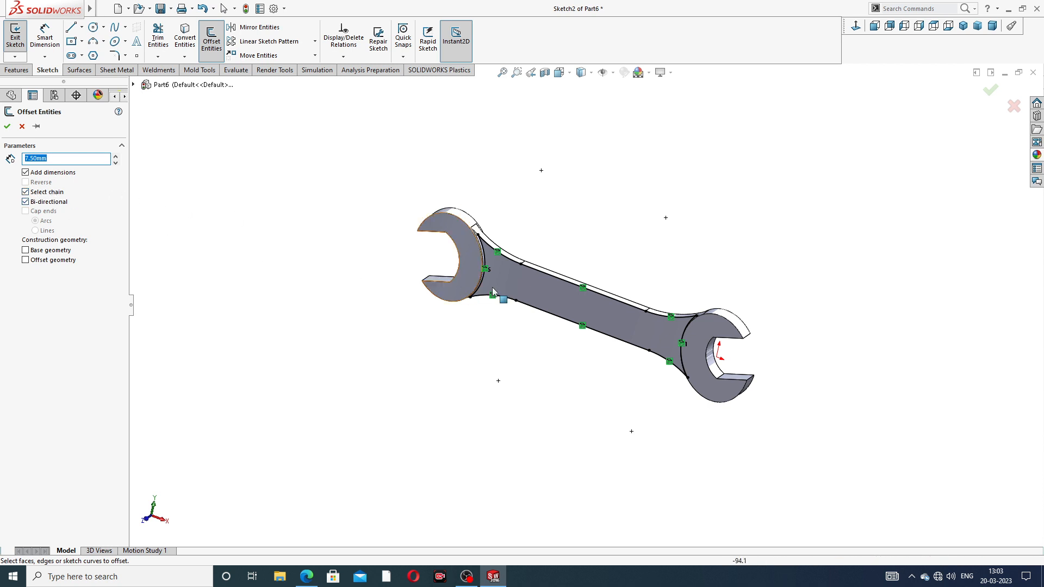
click(557, 277)
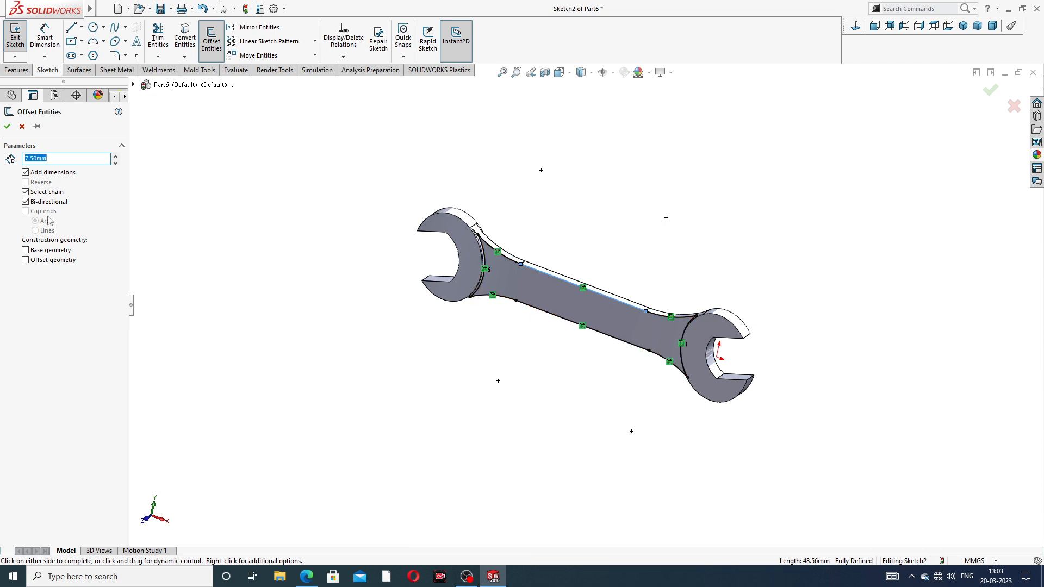
click(534, 310)
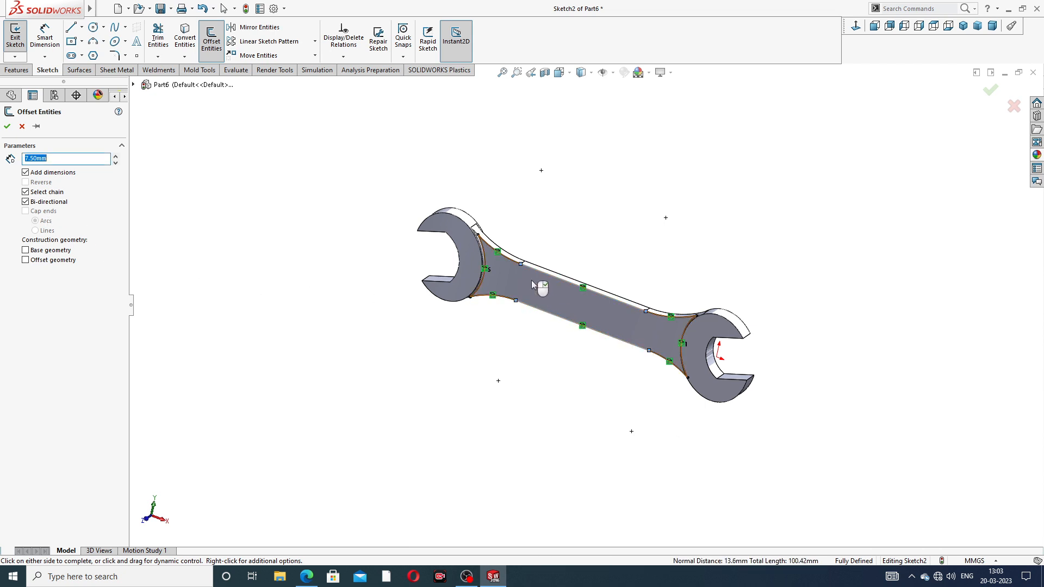
middle_drag(571, 311, 616, 302)
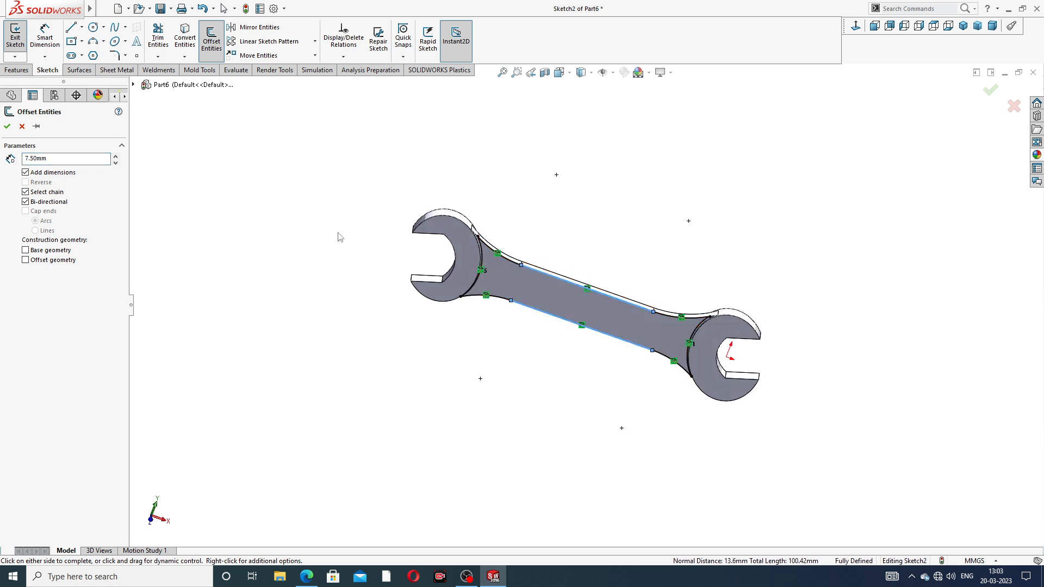
drag(54, 159, 2, 158)
text(3.5)
key(Return)
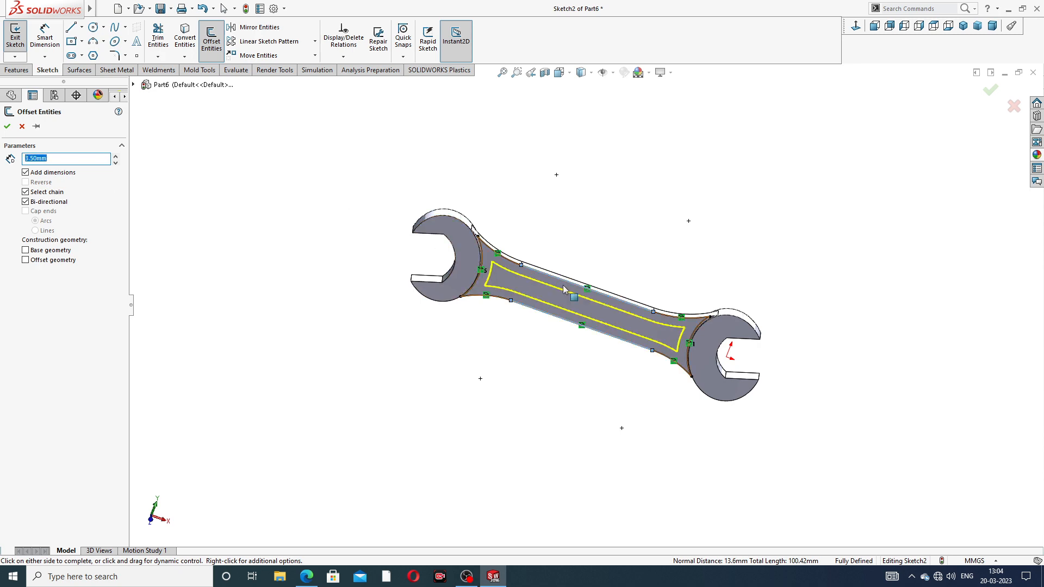
Check the offset against the PDF's front view and apply it to the handle sketch.
click(306, 577)
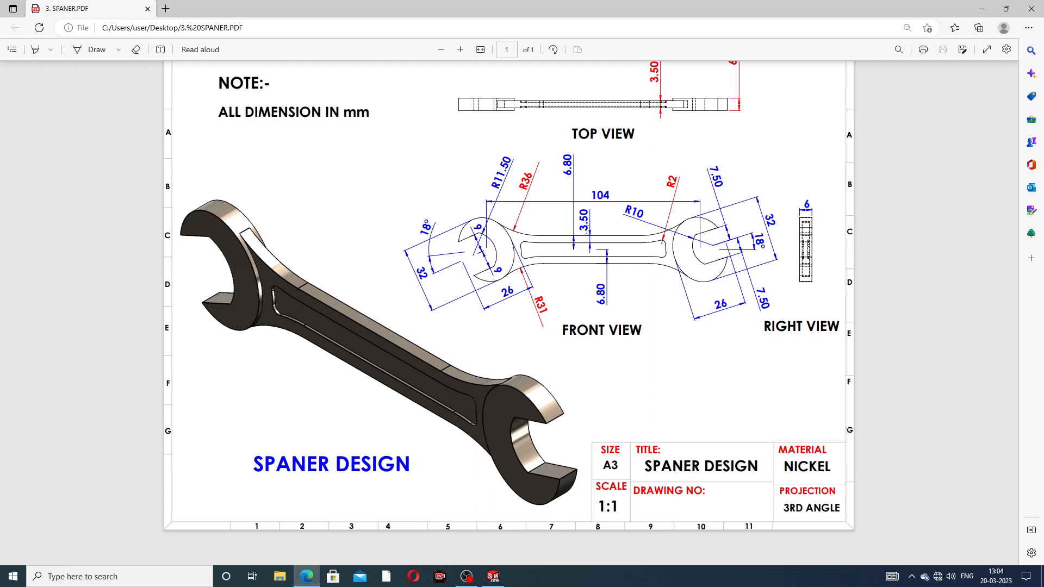
click(308, 577)
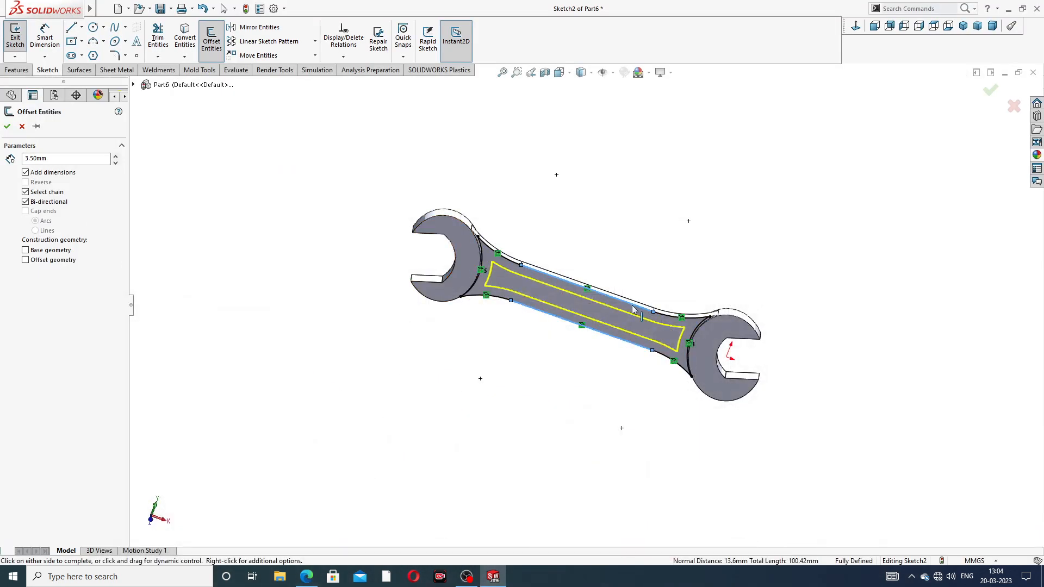
middle_drag(632, 306, 593, 284)
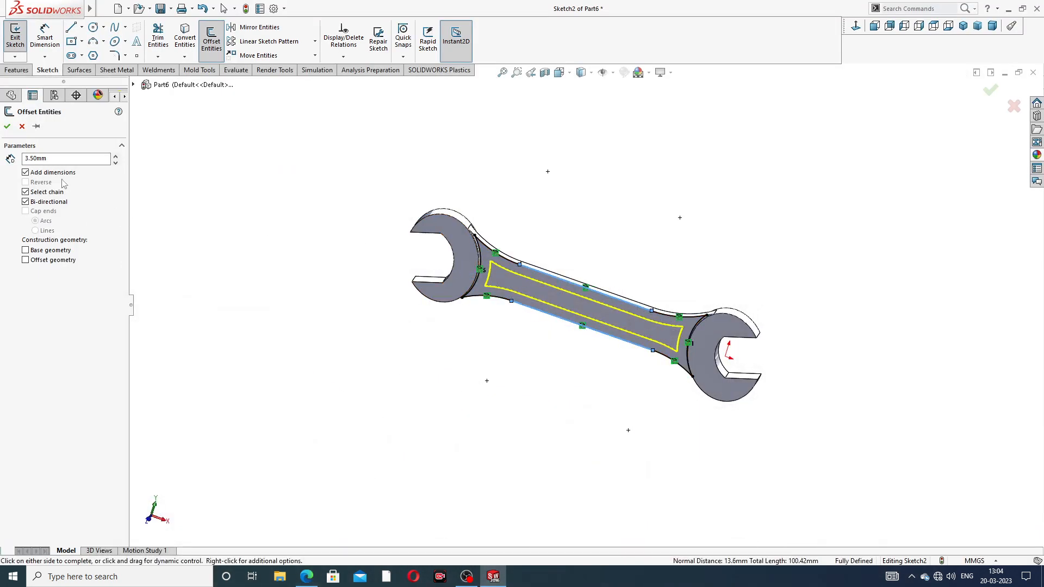
click(7, 126)
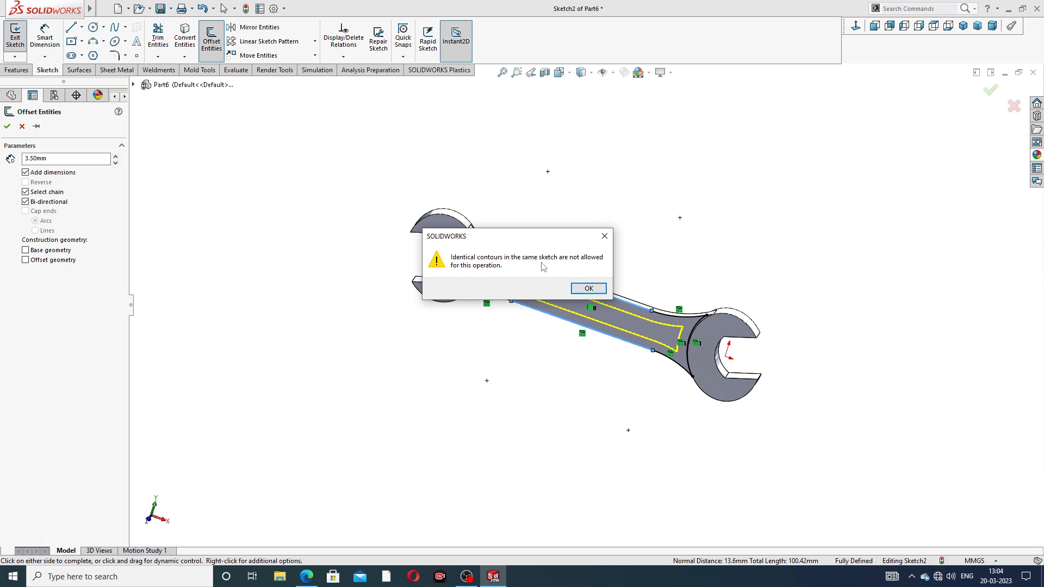
click(588, 289)
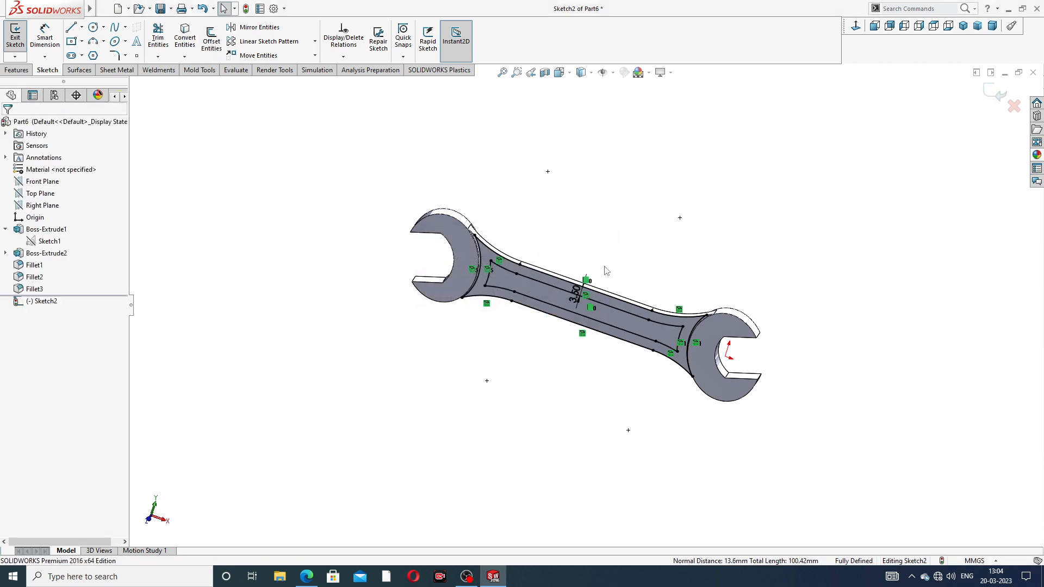
Extrude-cut only the inner offset region of the handle sketch to a blind depth of 1 mm.
scroll(584, 260, down, 3)
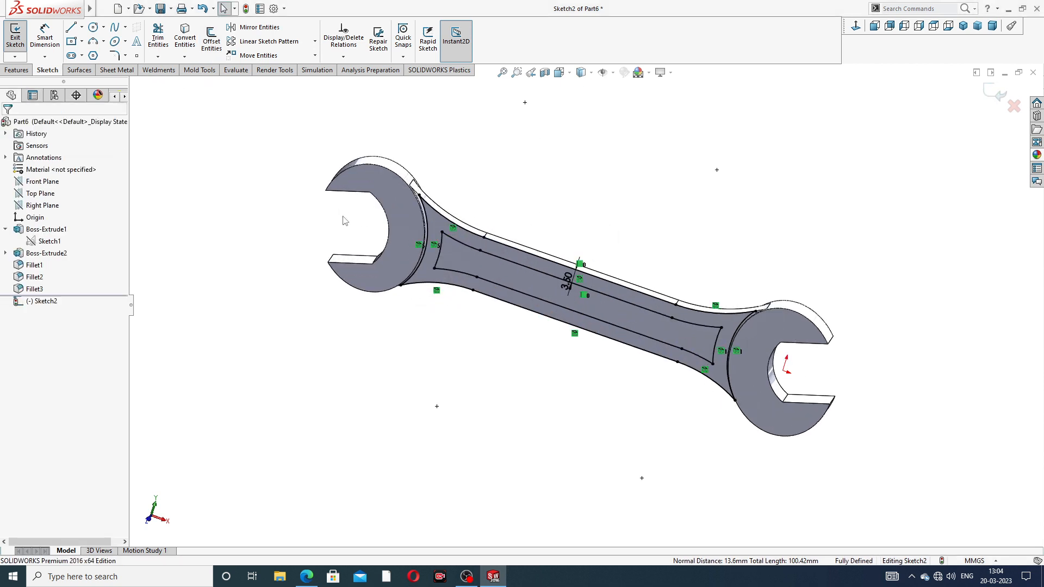
click(18, 70)
click(161, 38)
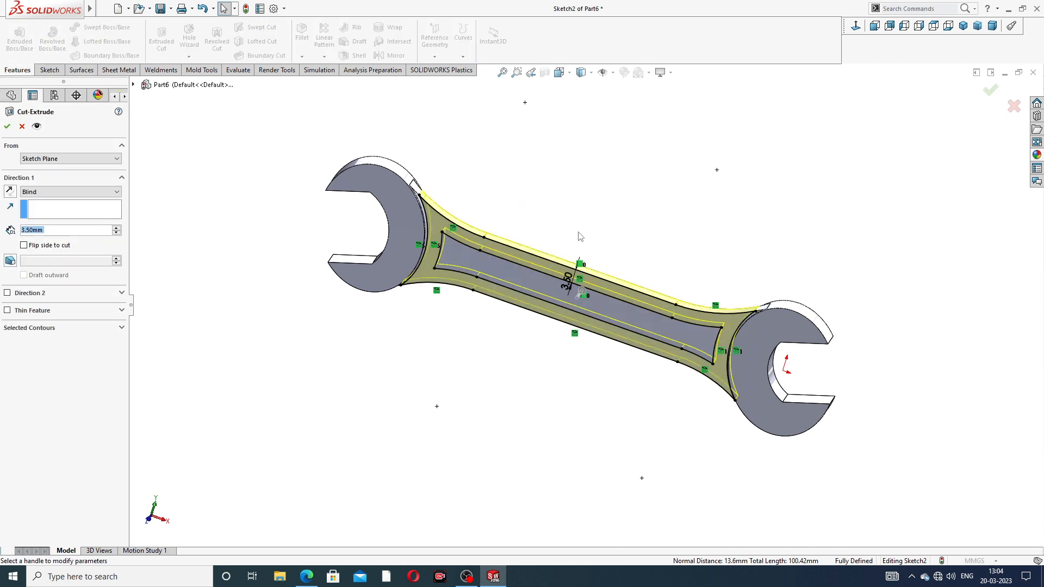
click(43, 329)
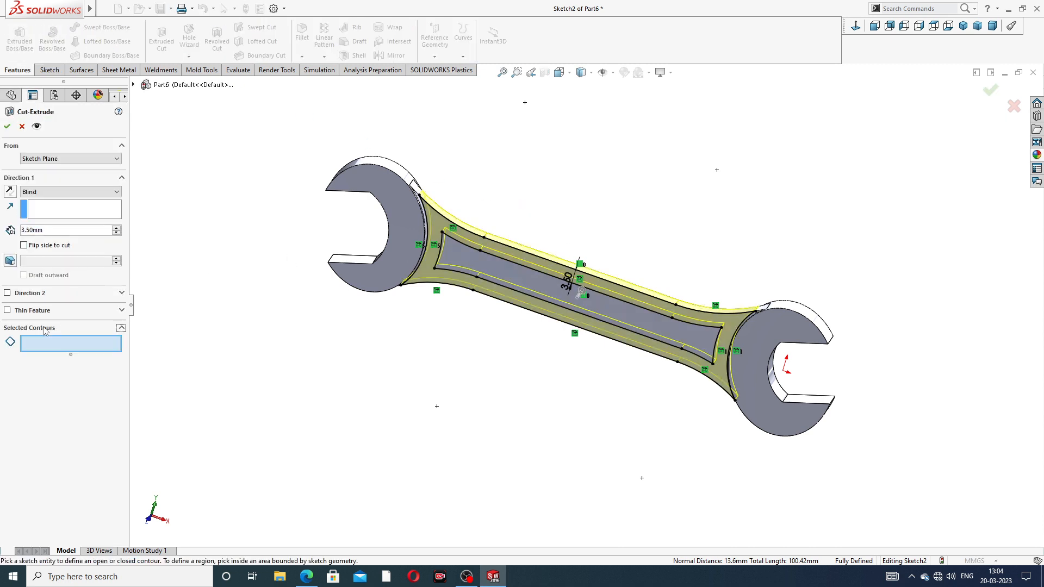
click(532, 280)
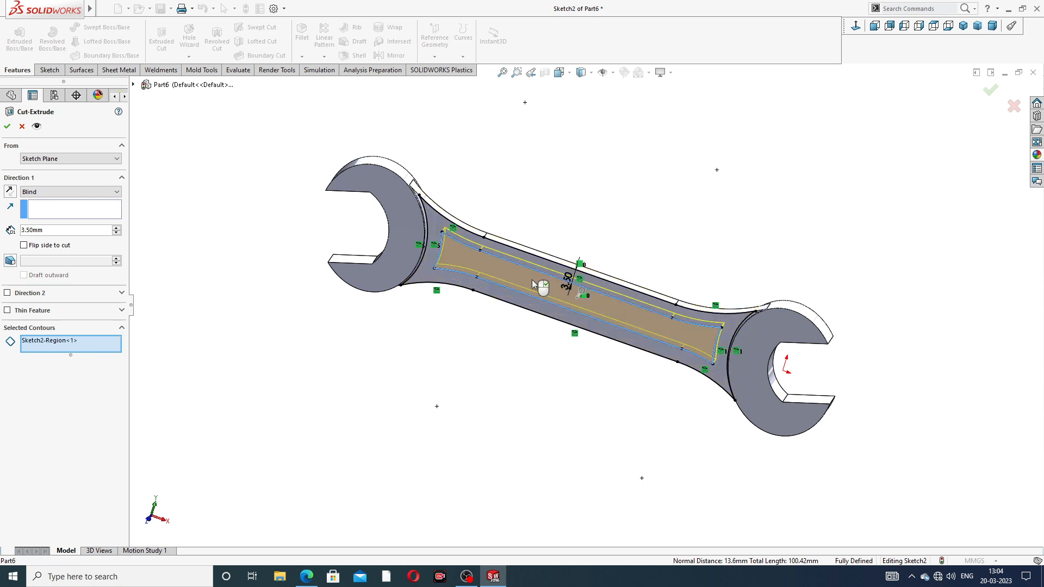
double_click(39, 230)
text(1)
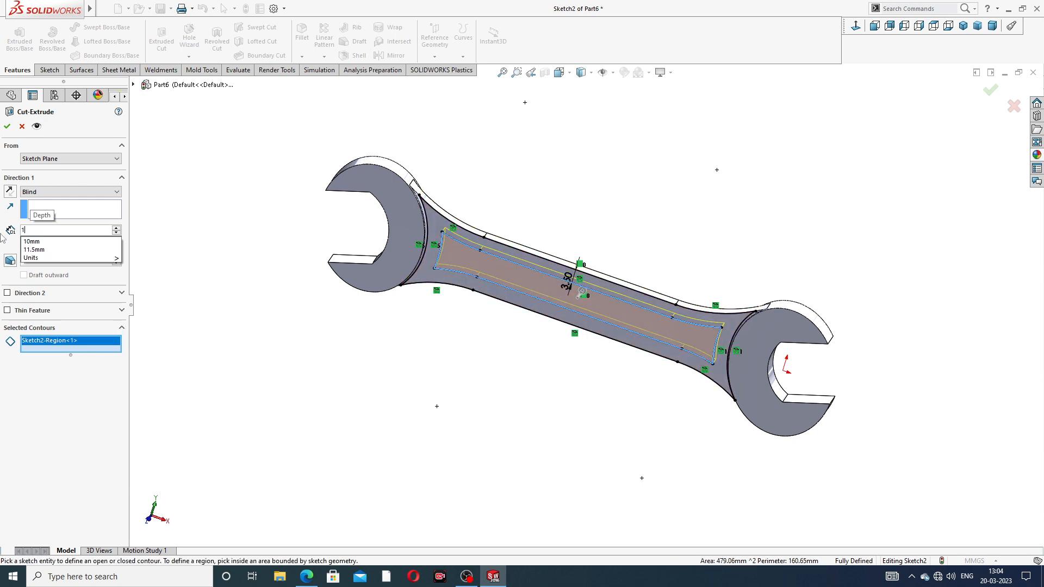
key(Return)
middle_drag(507, 269, 503, 270)
click(6, 126)
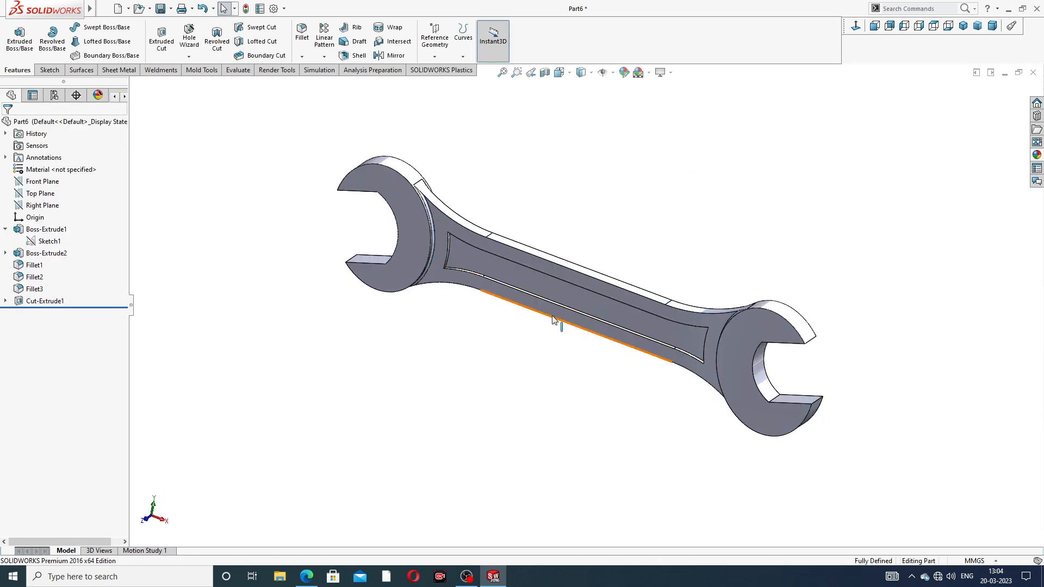
Start a fillet on the two short vertical corner edges at the left end of the handle recess.
middle_drag(557, 322, 536, 279)
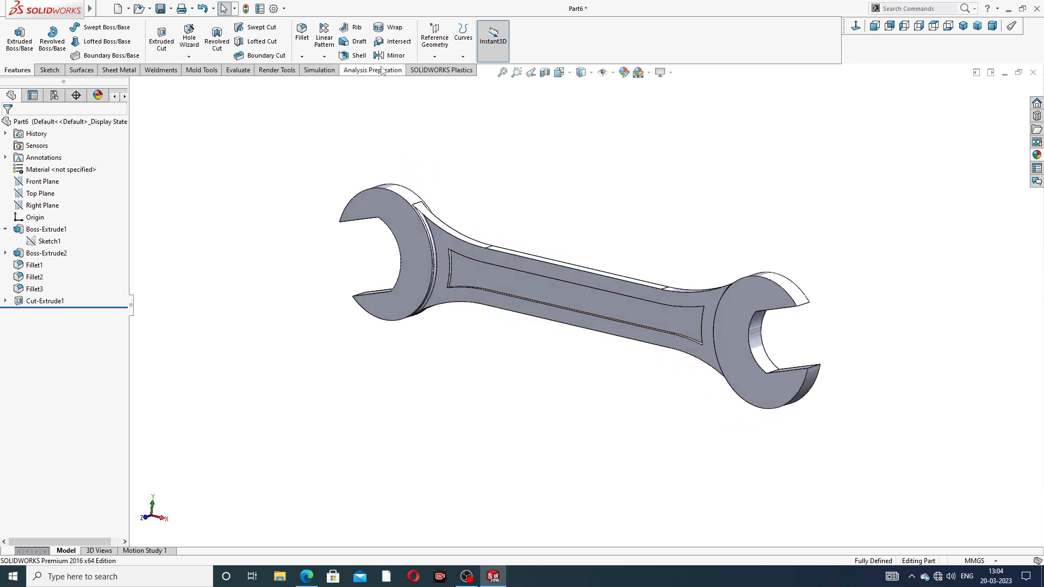
click(302, 33)
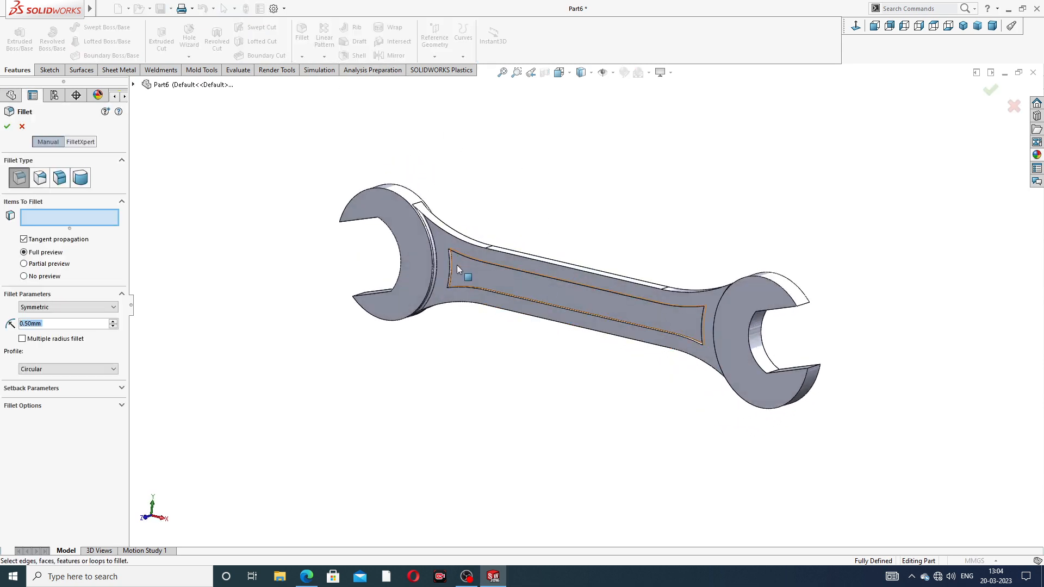
scroll(460, 264, down, 5)
middle_drag(520, 291, 519, 252)
scroll(517, 254, down, 2)
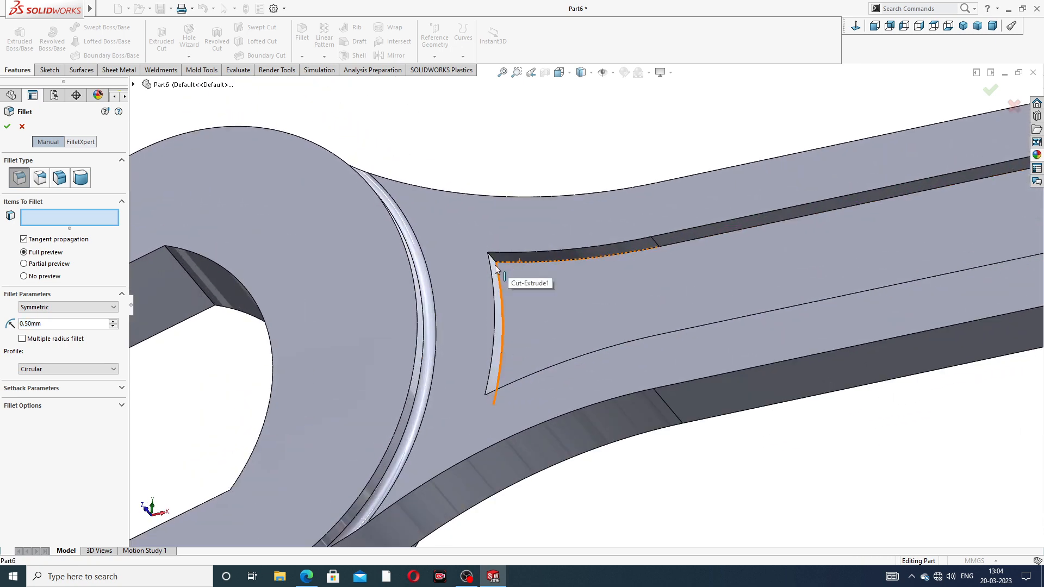
click(495, 266)
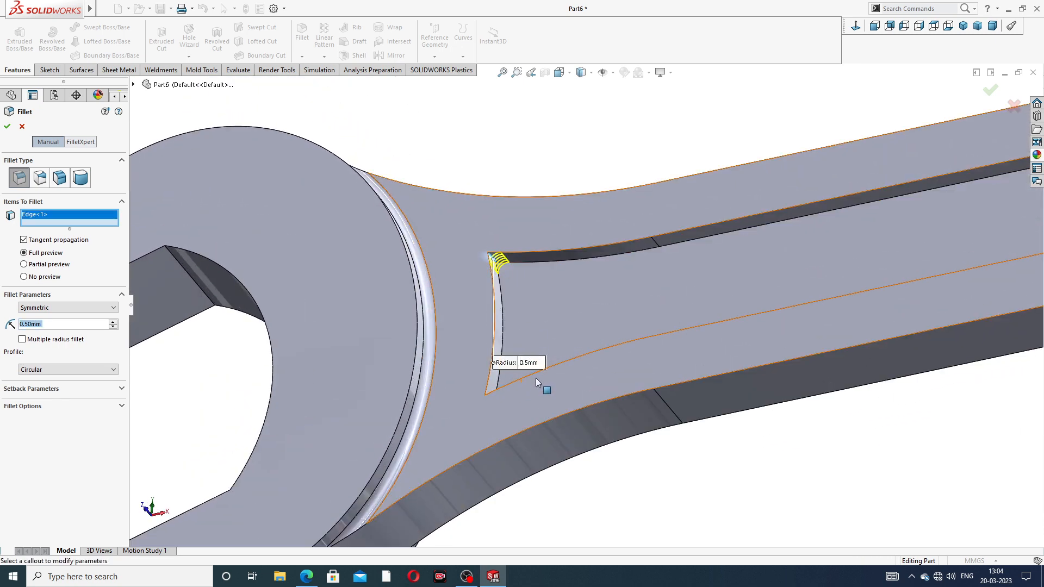
middle_drag(543, 384, 485, 468)
scroll(540, 373, down, 3)
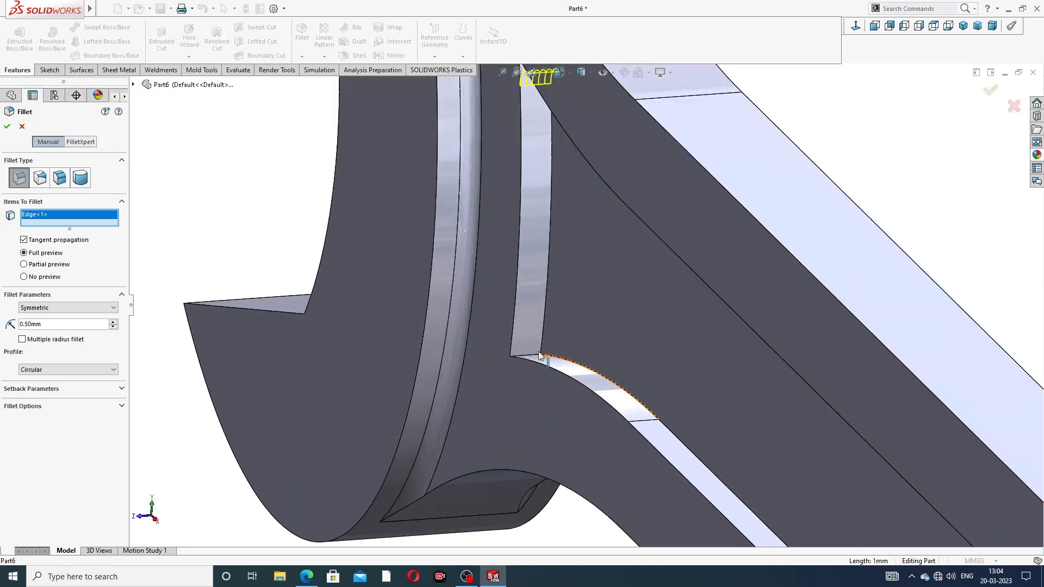
middle_drag(534, 361, 545, 365)
click(545, 365)
scroll(582, 294, up, 5)
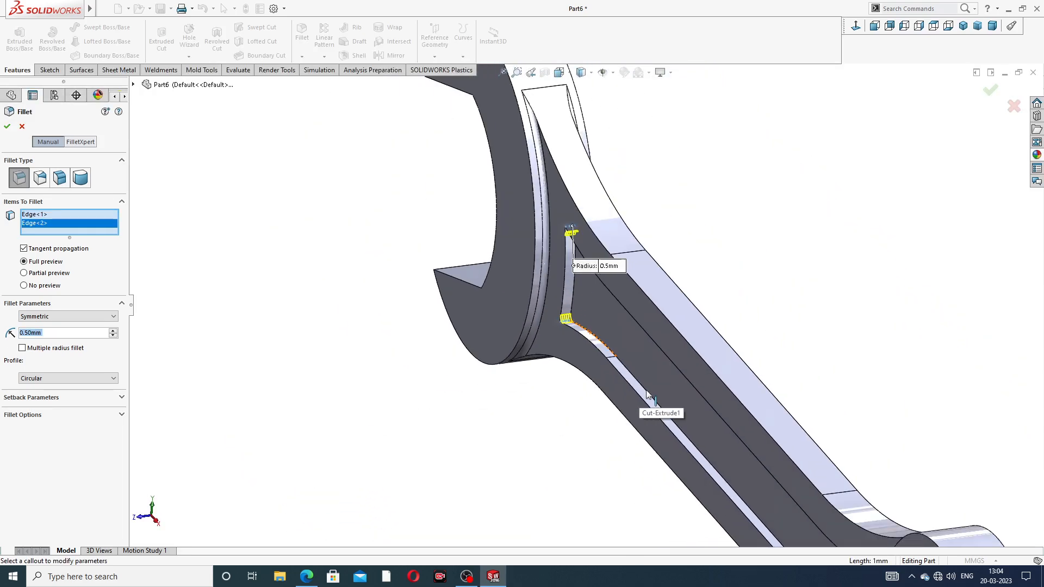
Add the two short corner edges at the opposite end of the recess to the fillet selection.
middle_drag(694, 433, 800, 404)
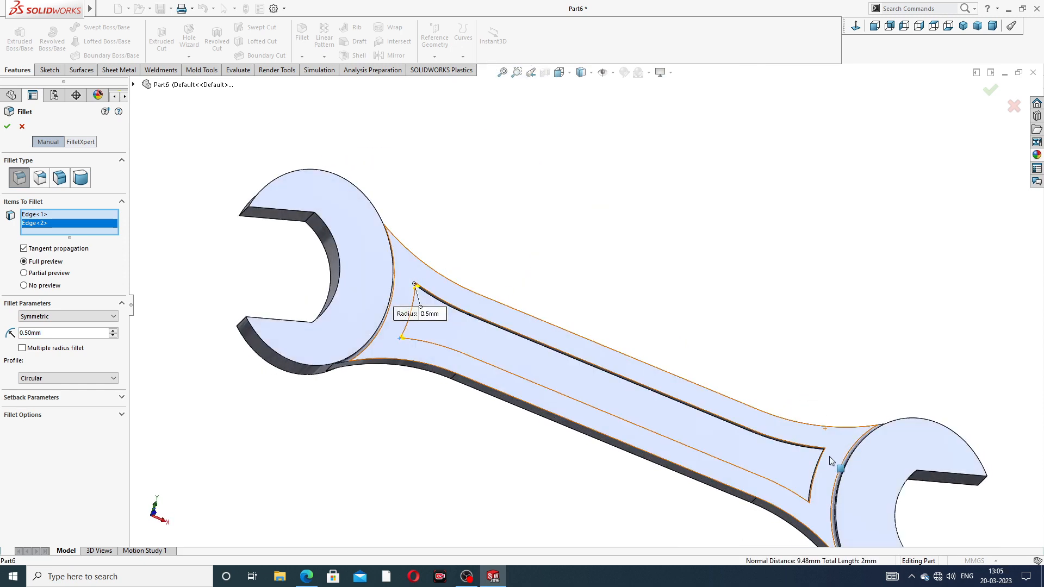
scroll(807, 451, down, 5)
middle_drag(807, 452, 214, 158)
scroll(800, 415, down, 5)
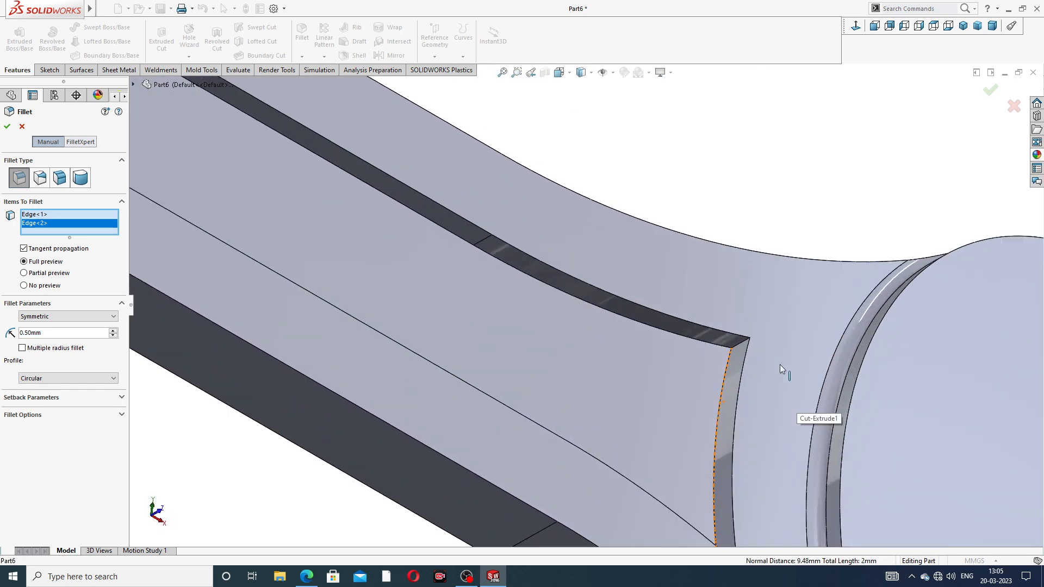
click(727, 340)
scroll(736, 389, up, 3)
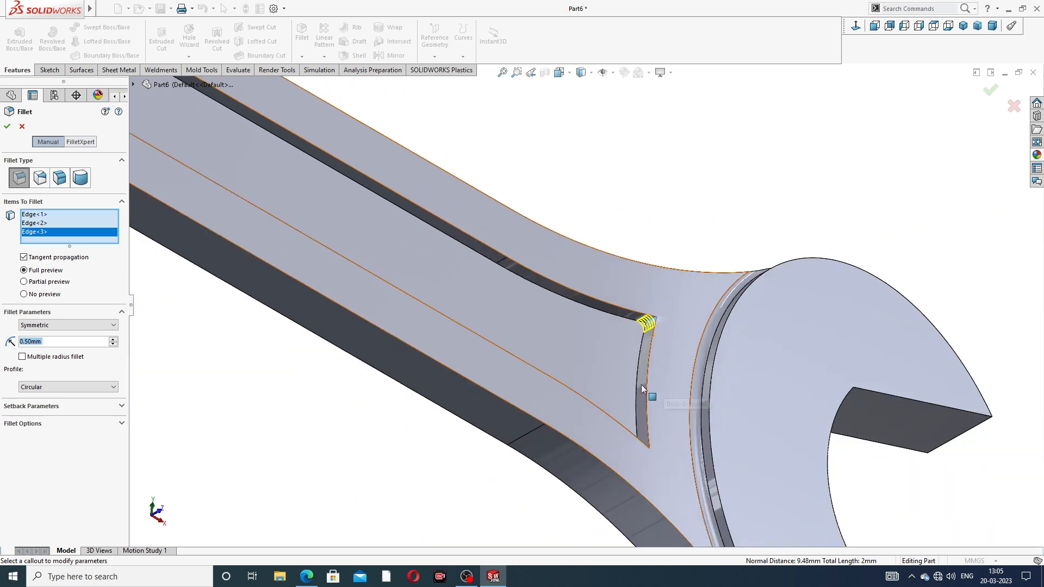
middle_drag(638, 404, 641, 489)
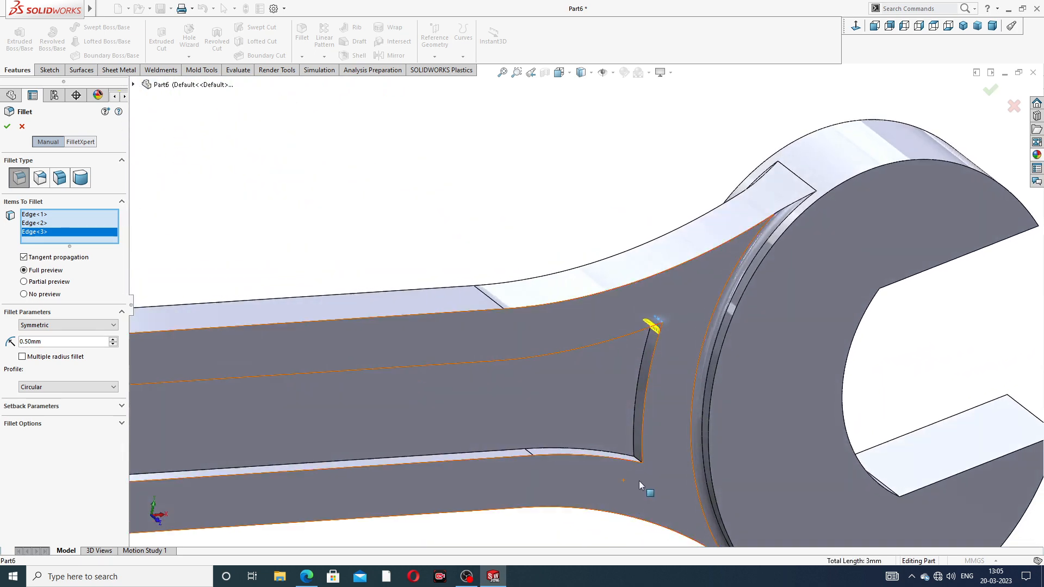
scroll(636, 439, down, 5)
click(621, 401)
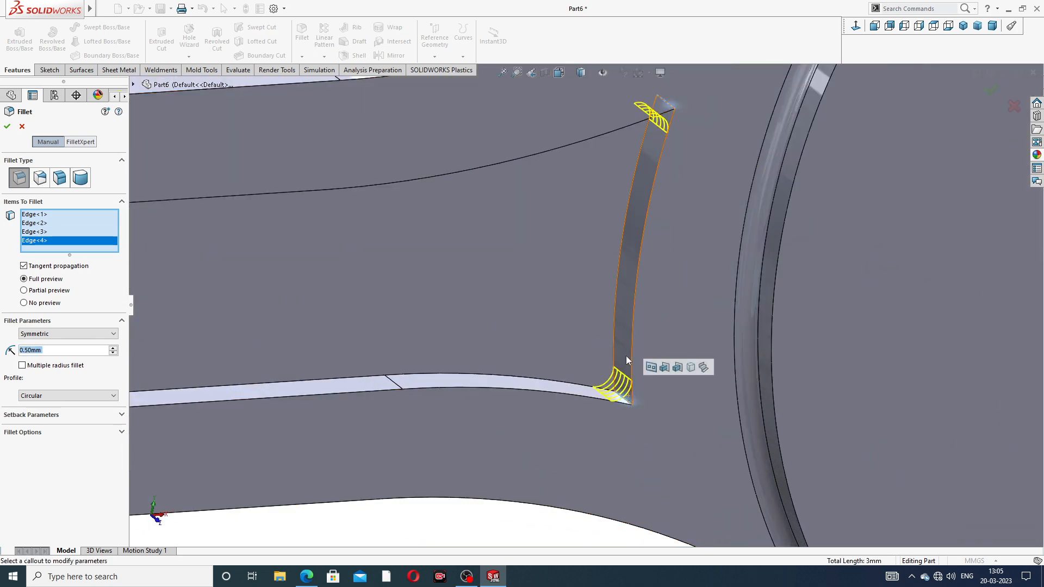
Set the fillet radius to 2 mm and complete it on the four recess corners.
scroll(622, 401, up, 6)
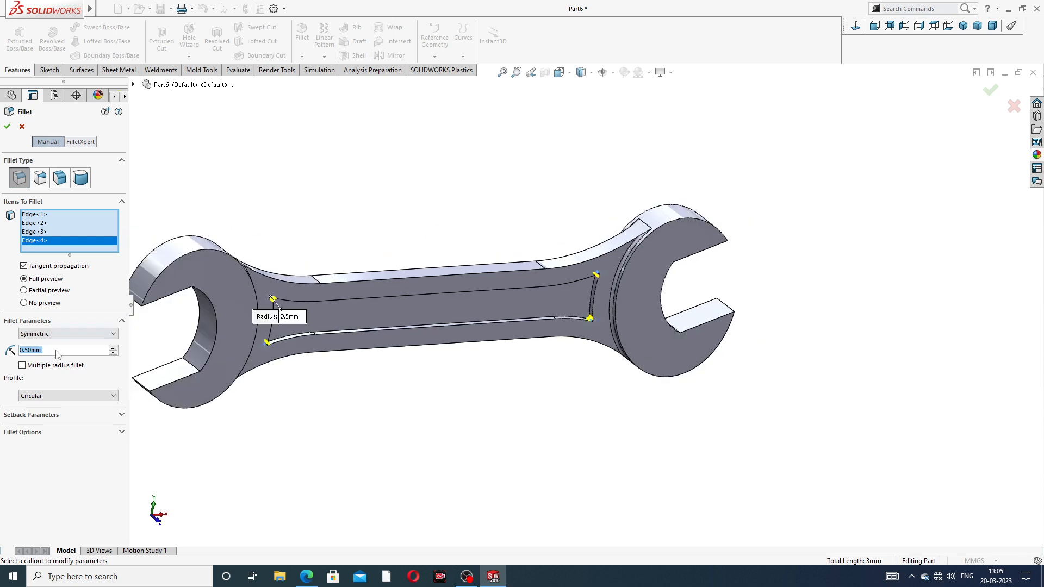
text(2)
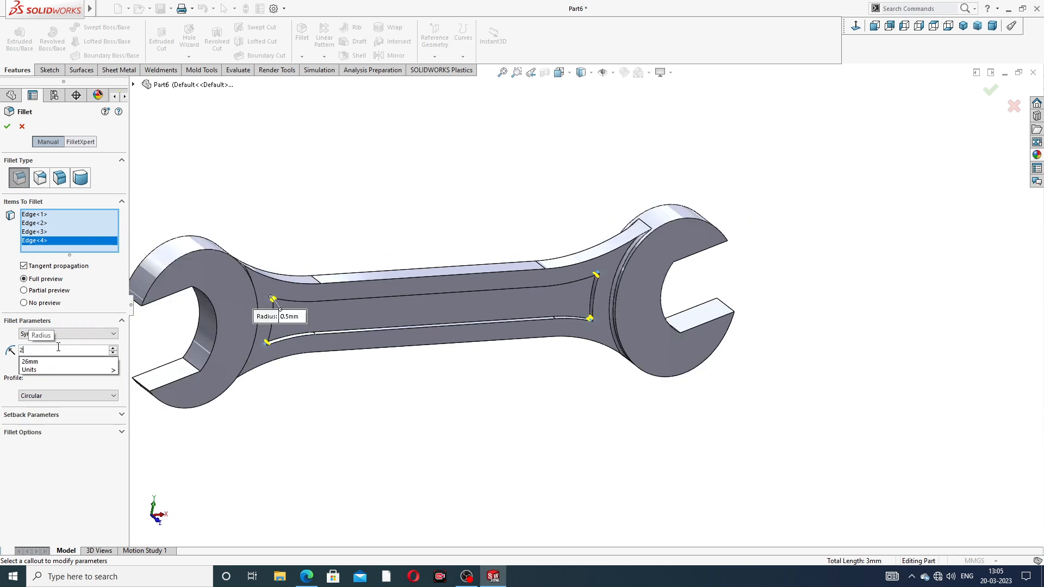
key(Return)
click(7, 127)
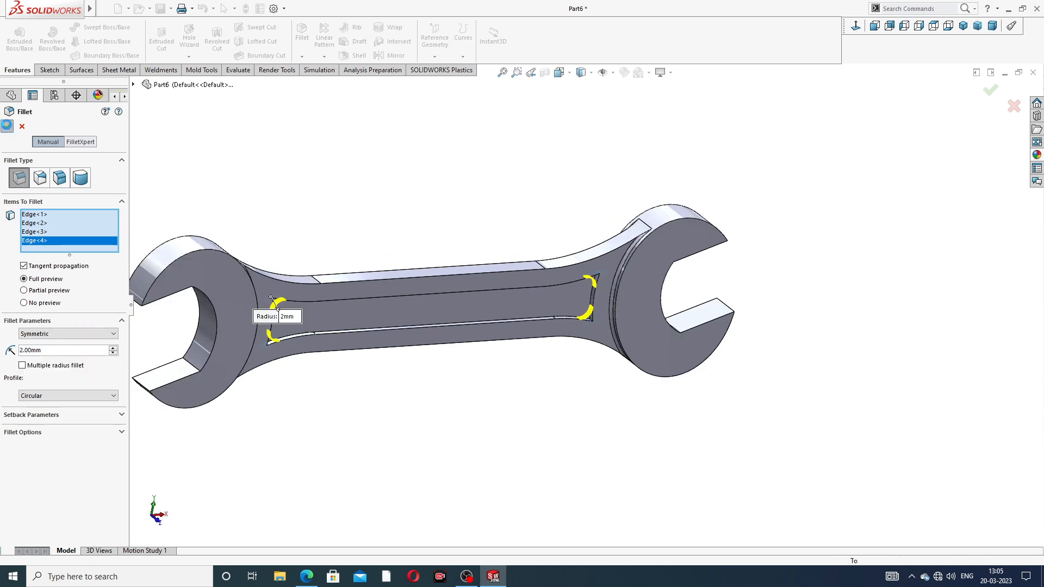
scroll(375, 280, up, 3)
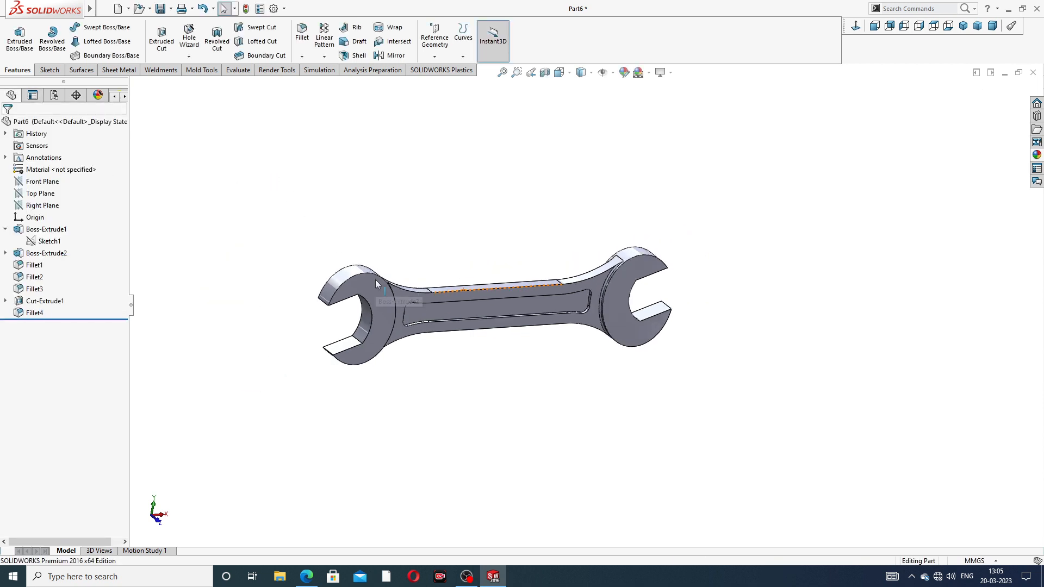
Mirror the handle recess cut and its corner fillet about the Front Plane to the opposite face.
middle_drag(376, 280, 319, 296)
scroll(350, 223, down, 2)
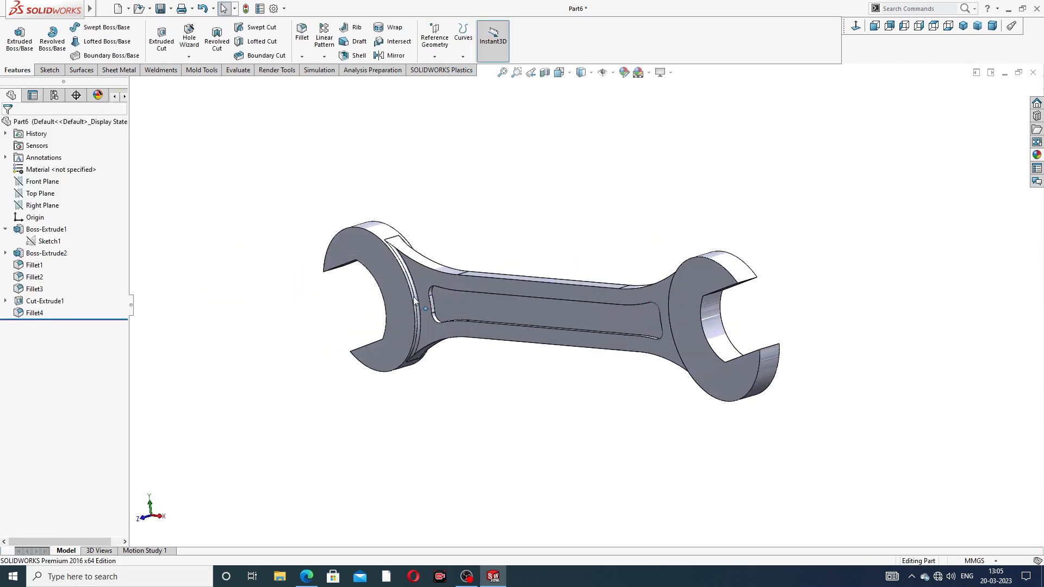
click(5, 229)
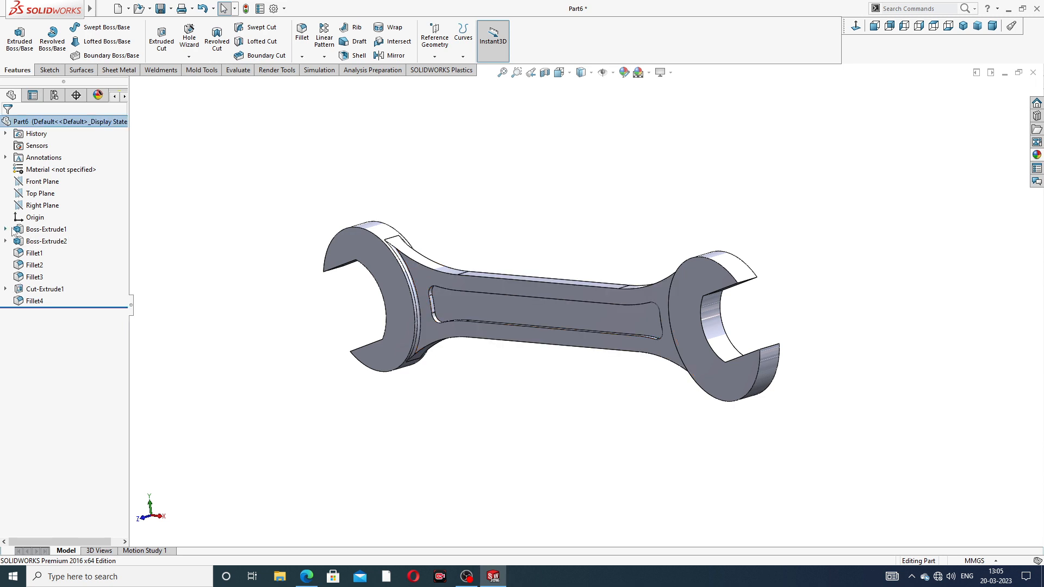
click(42, 181)
click(392, 56)
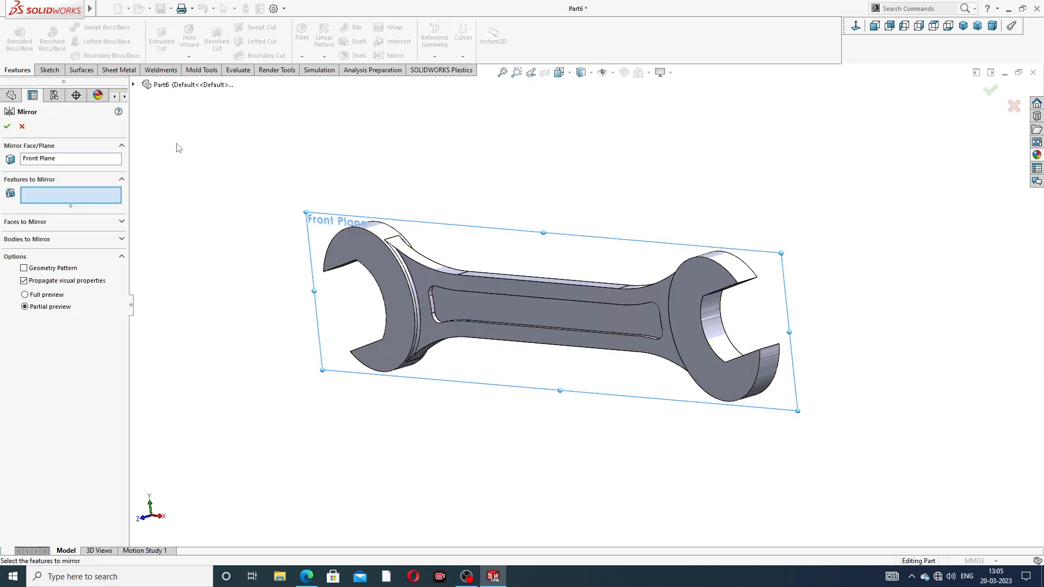
click(133, 85)
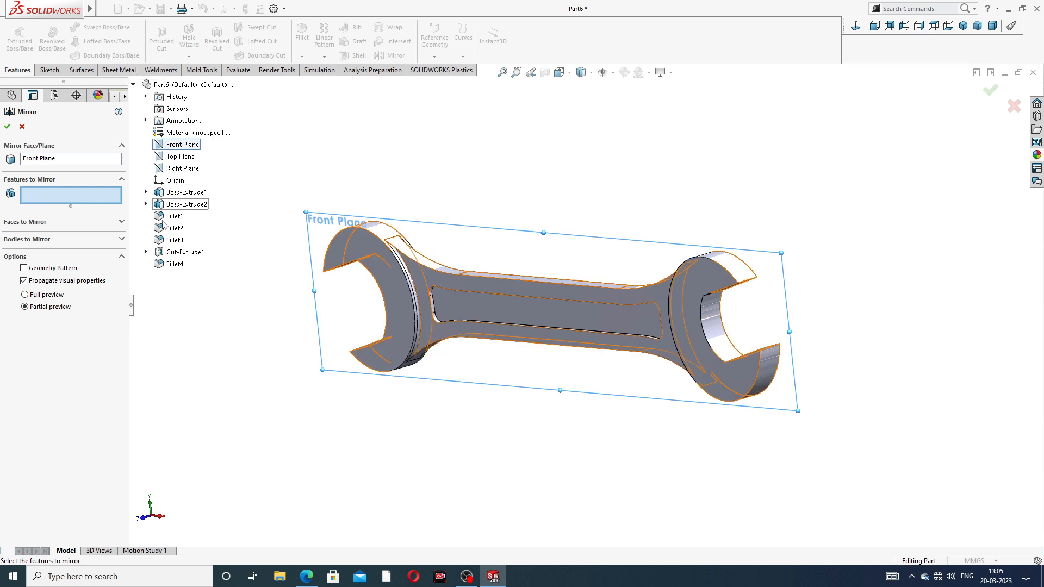
click(185, 253)
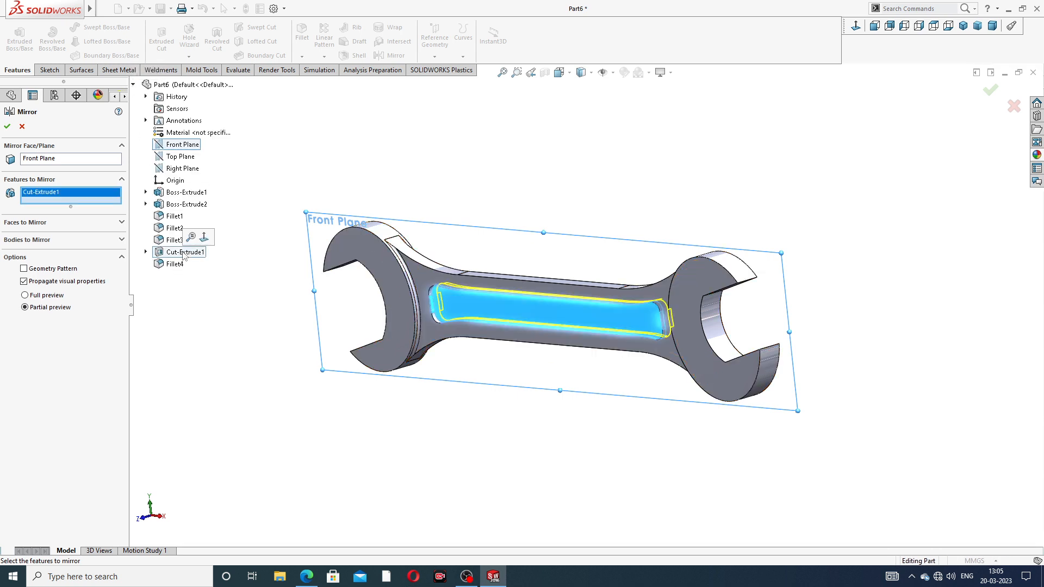
click(180, 265)
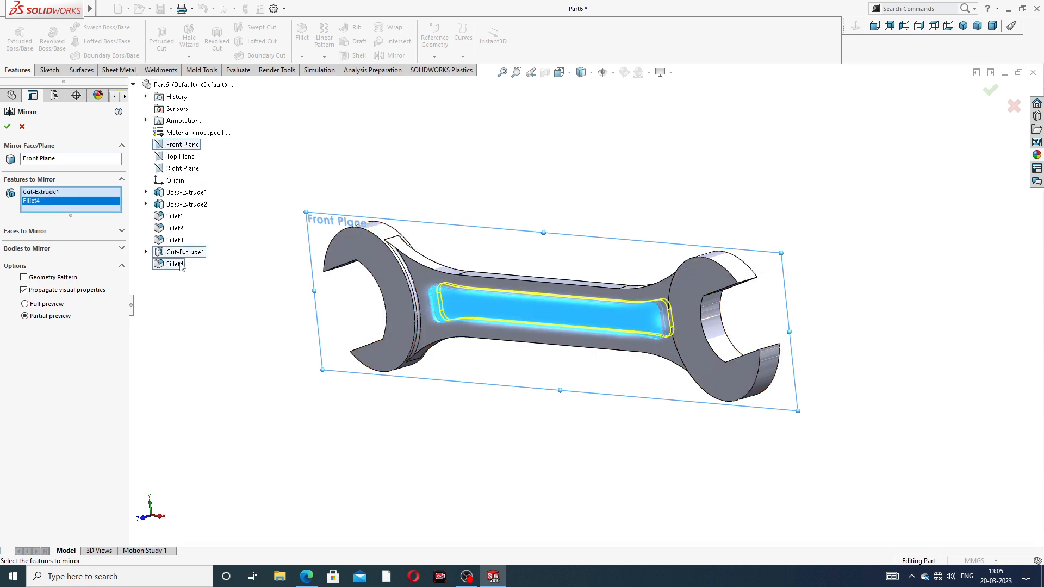
click(7, 126)
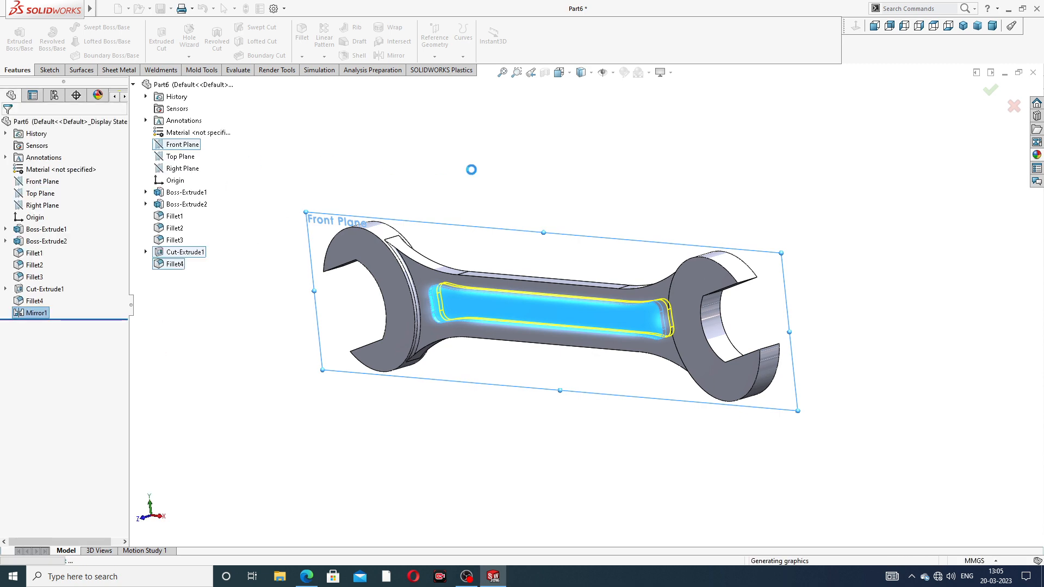
Apply the polished nickel metal appearance to the whole spanner.
middle_drag(527, 240, 653, 299)
click(1037, 155)
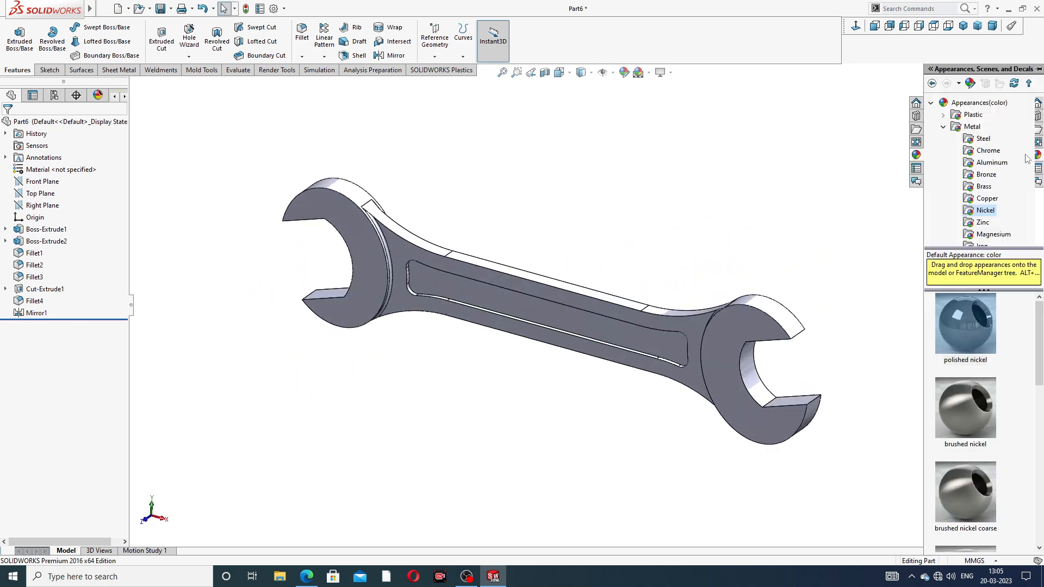
double_click(972, 320)
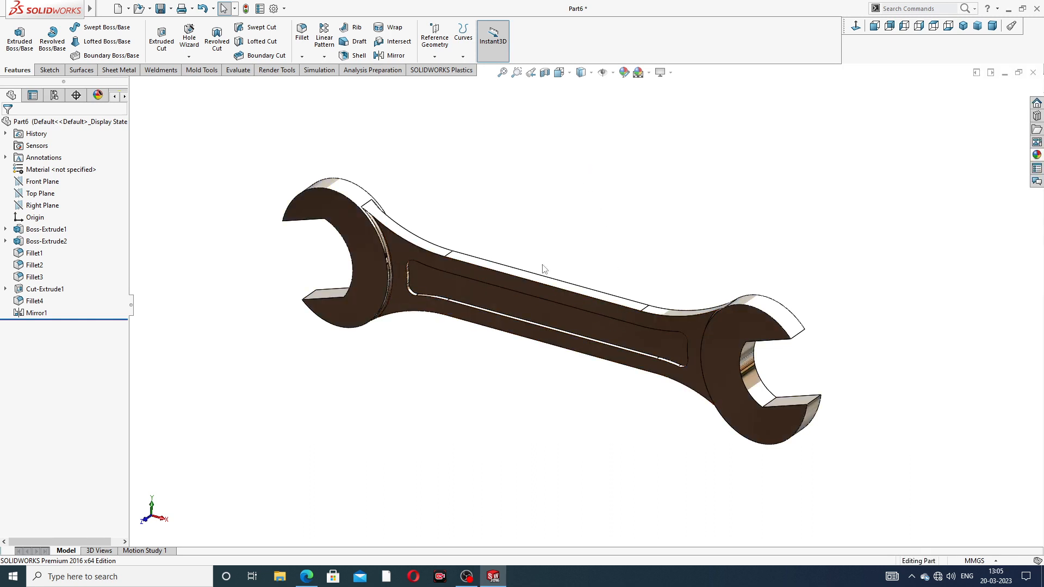
Inspect the finished spanner up close and from several angles, ending in the isometric view.
click(963, 25)
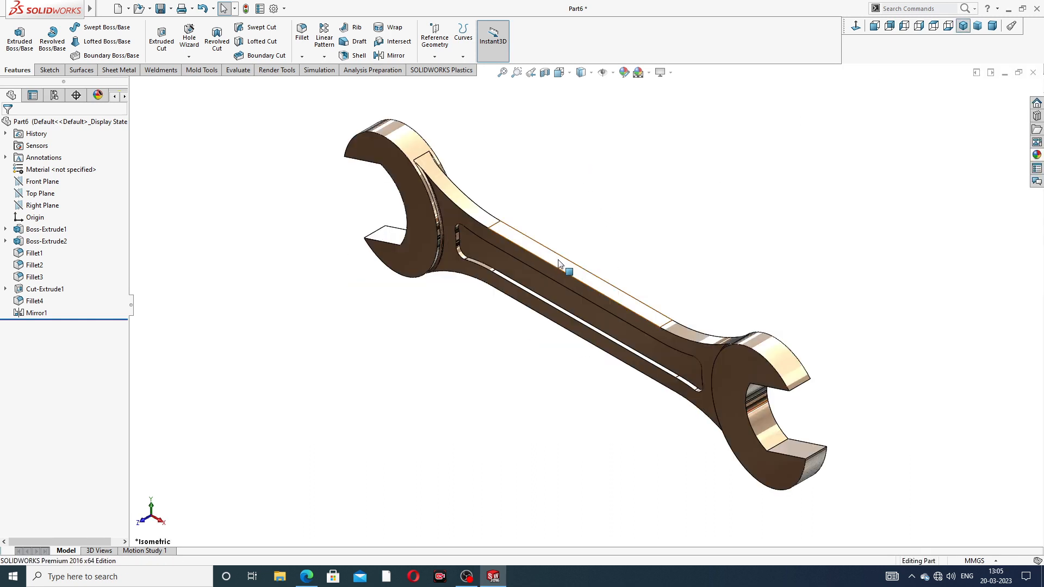
scroll(559, 264, down, 2)
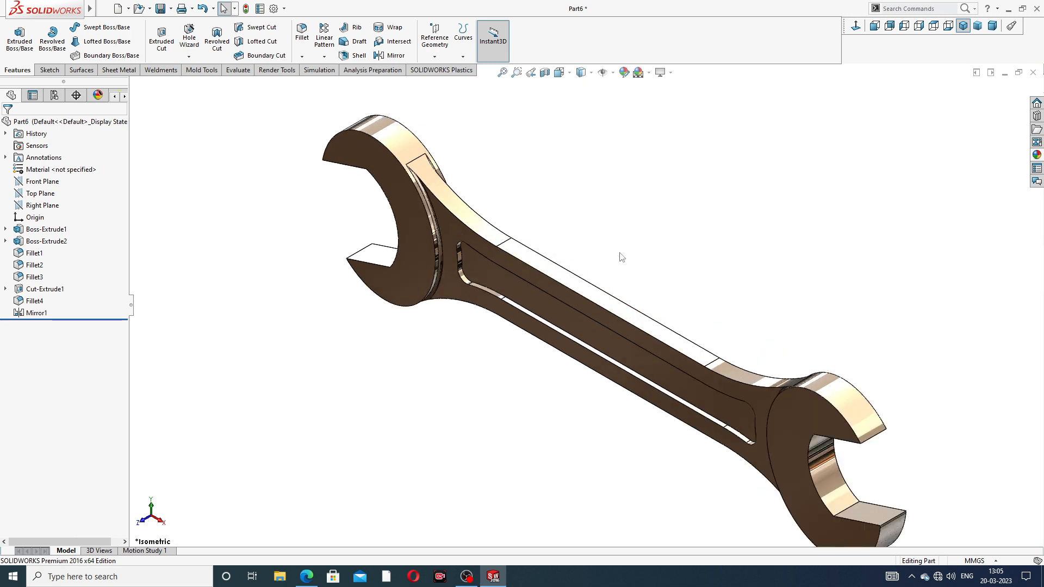
scroll(638, 232, up, 3)
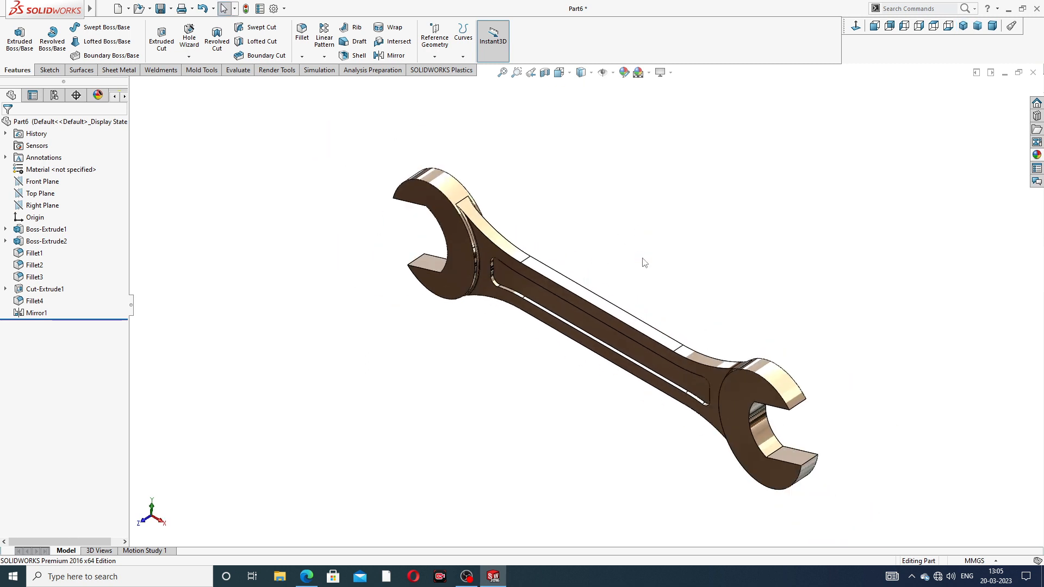
middle_drag(645, 263, 612, 318)
scroll(700, 297, down, 2)
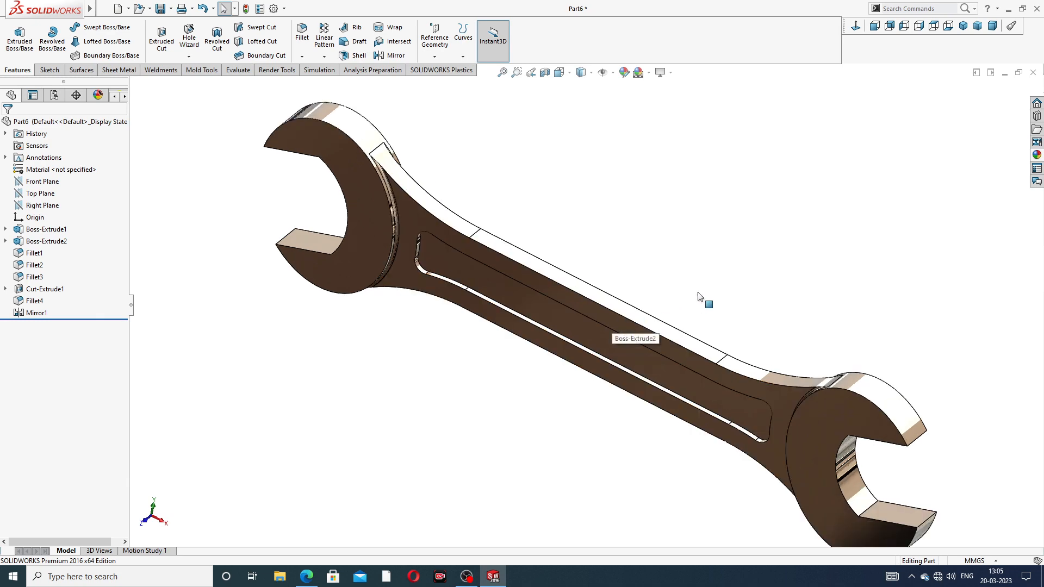
scroll(713, 286, up, 1)
middle_drag(863, 265, 826, 251)
click(964, 26)
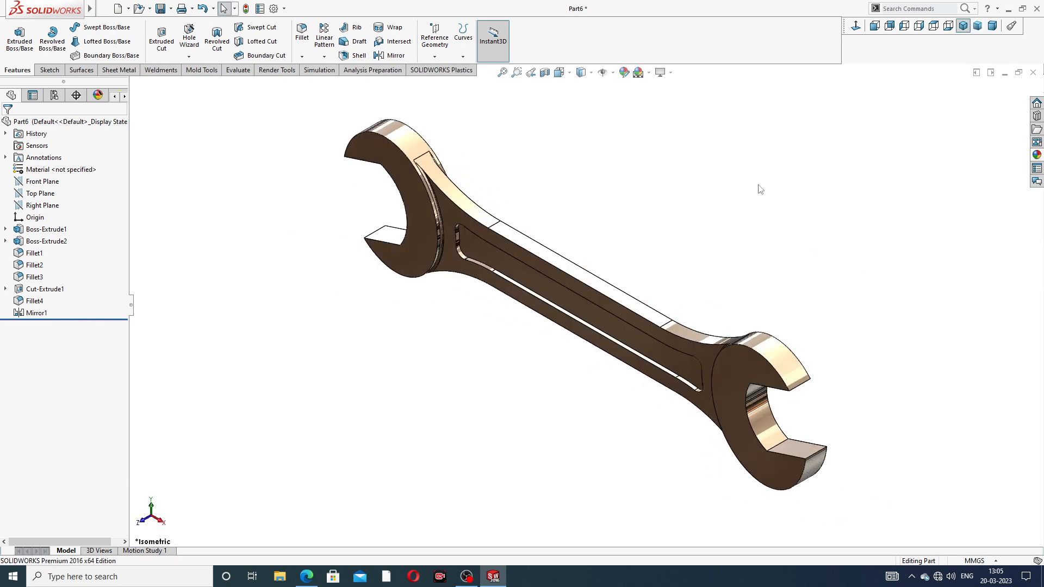
scroll(628, 235, down, 1)
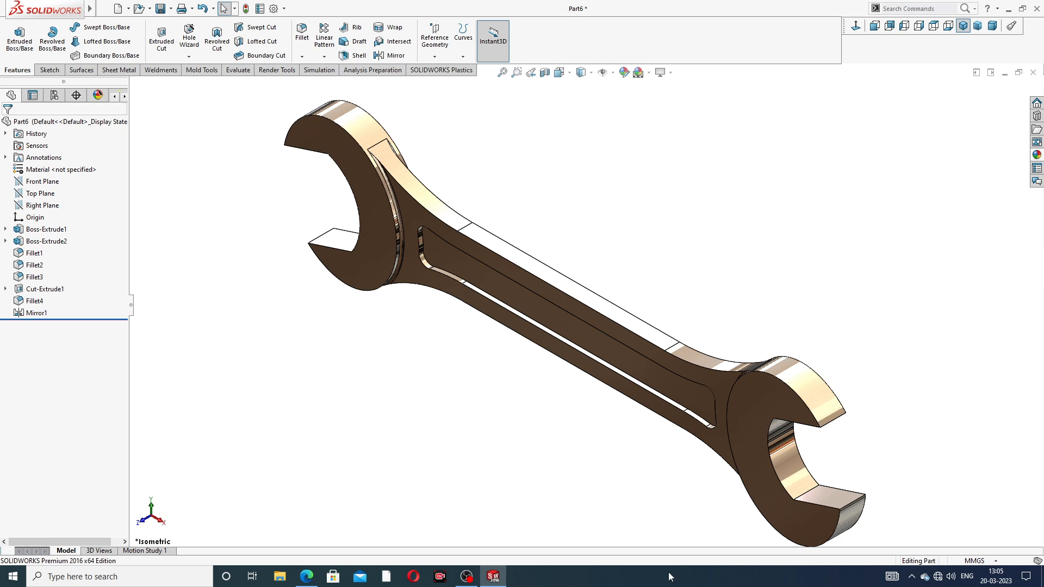